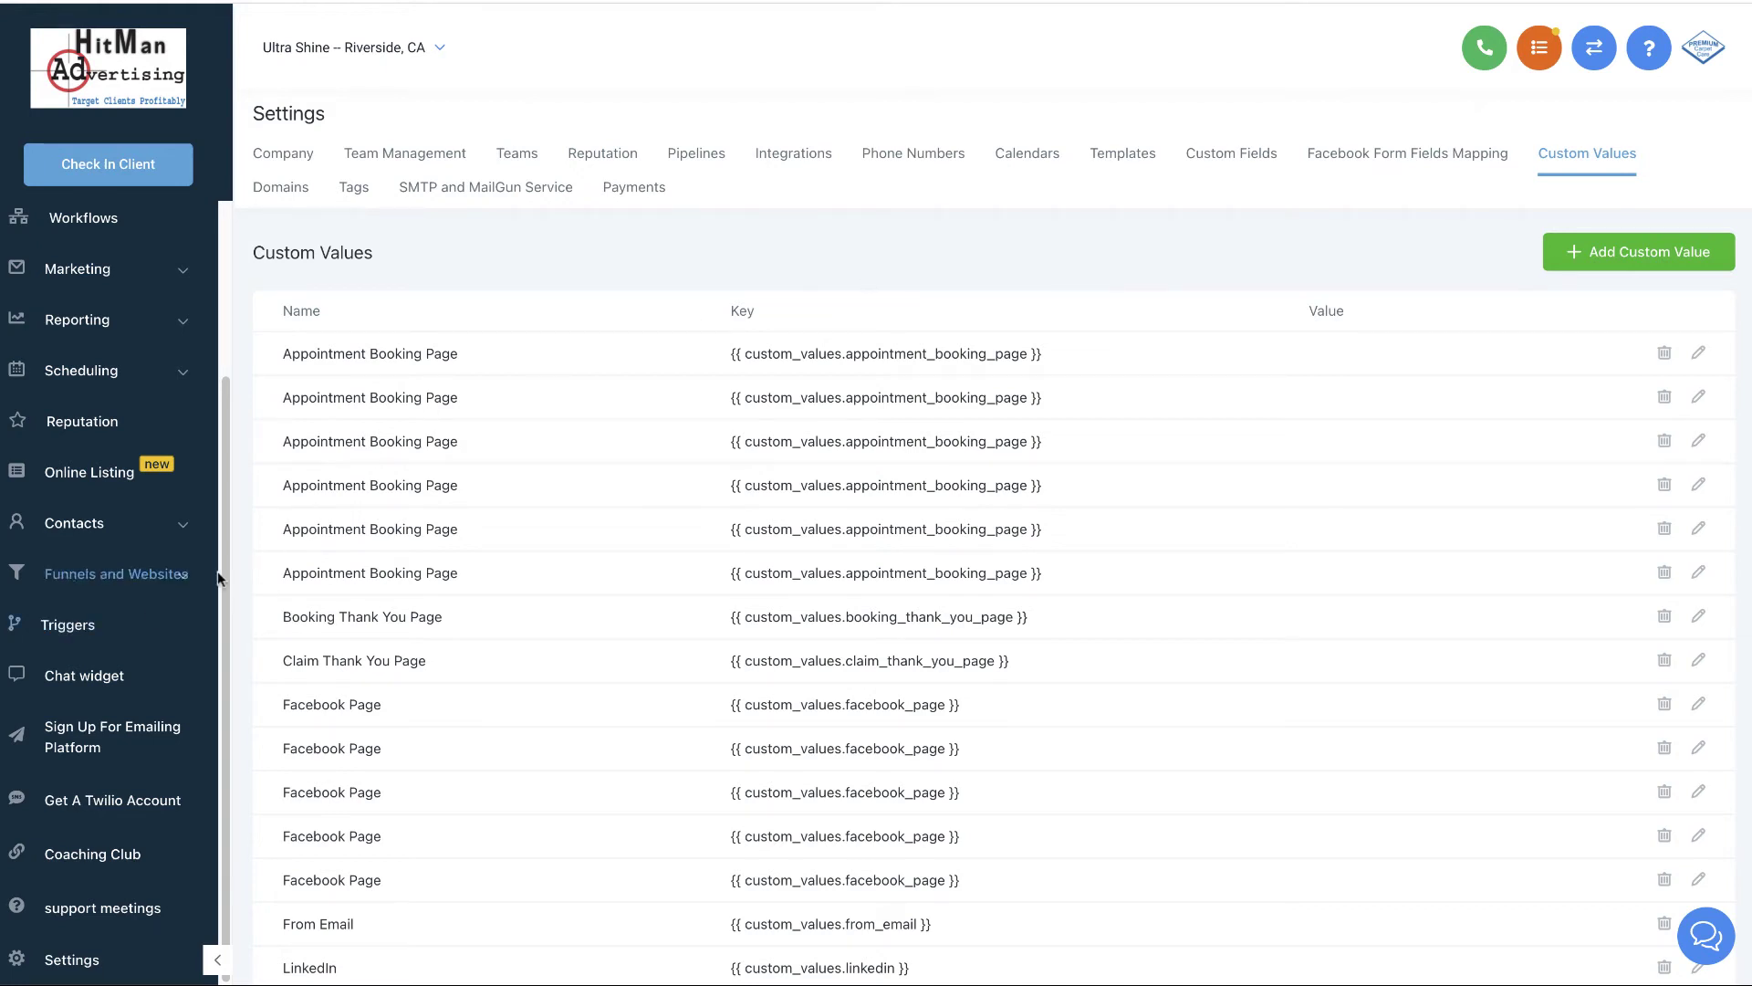
- Browse the Custom Values list, with a brief visit to Company settings, to find the Phone Number rows
scroll(179, 555, down, 1)
scroll(179, 566, down, 10)
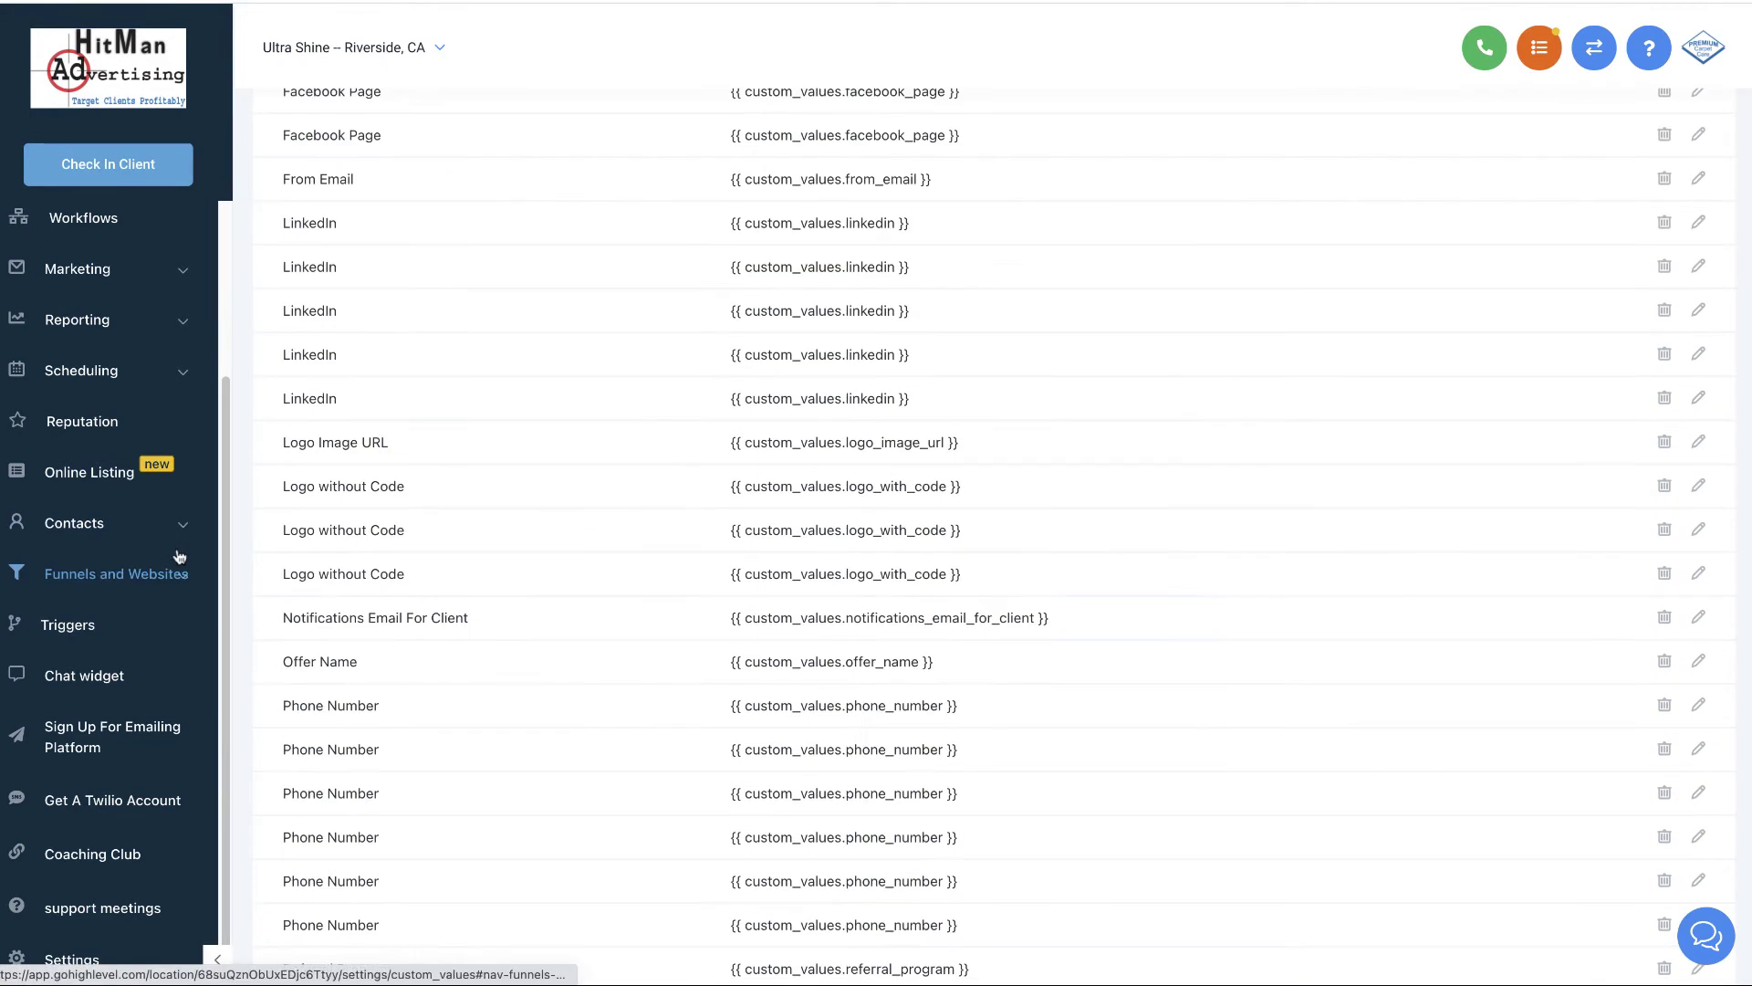
click(103, 962)
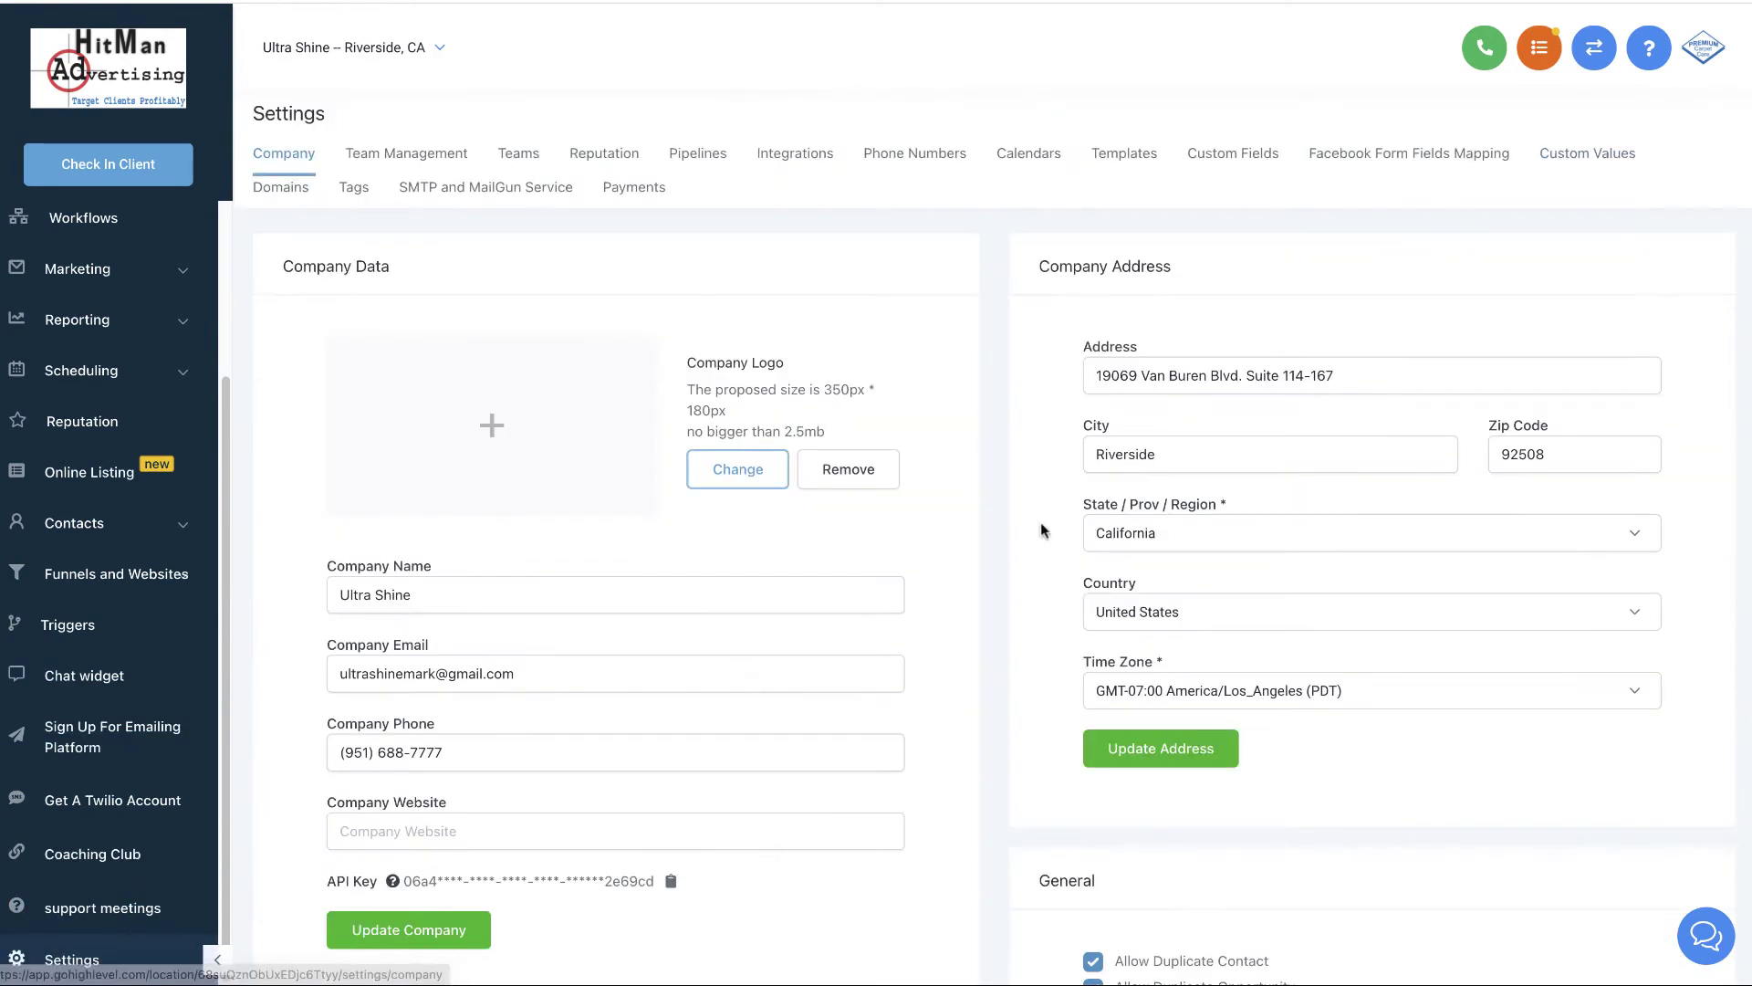
click(1600, 164)
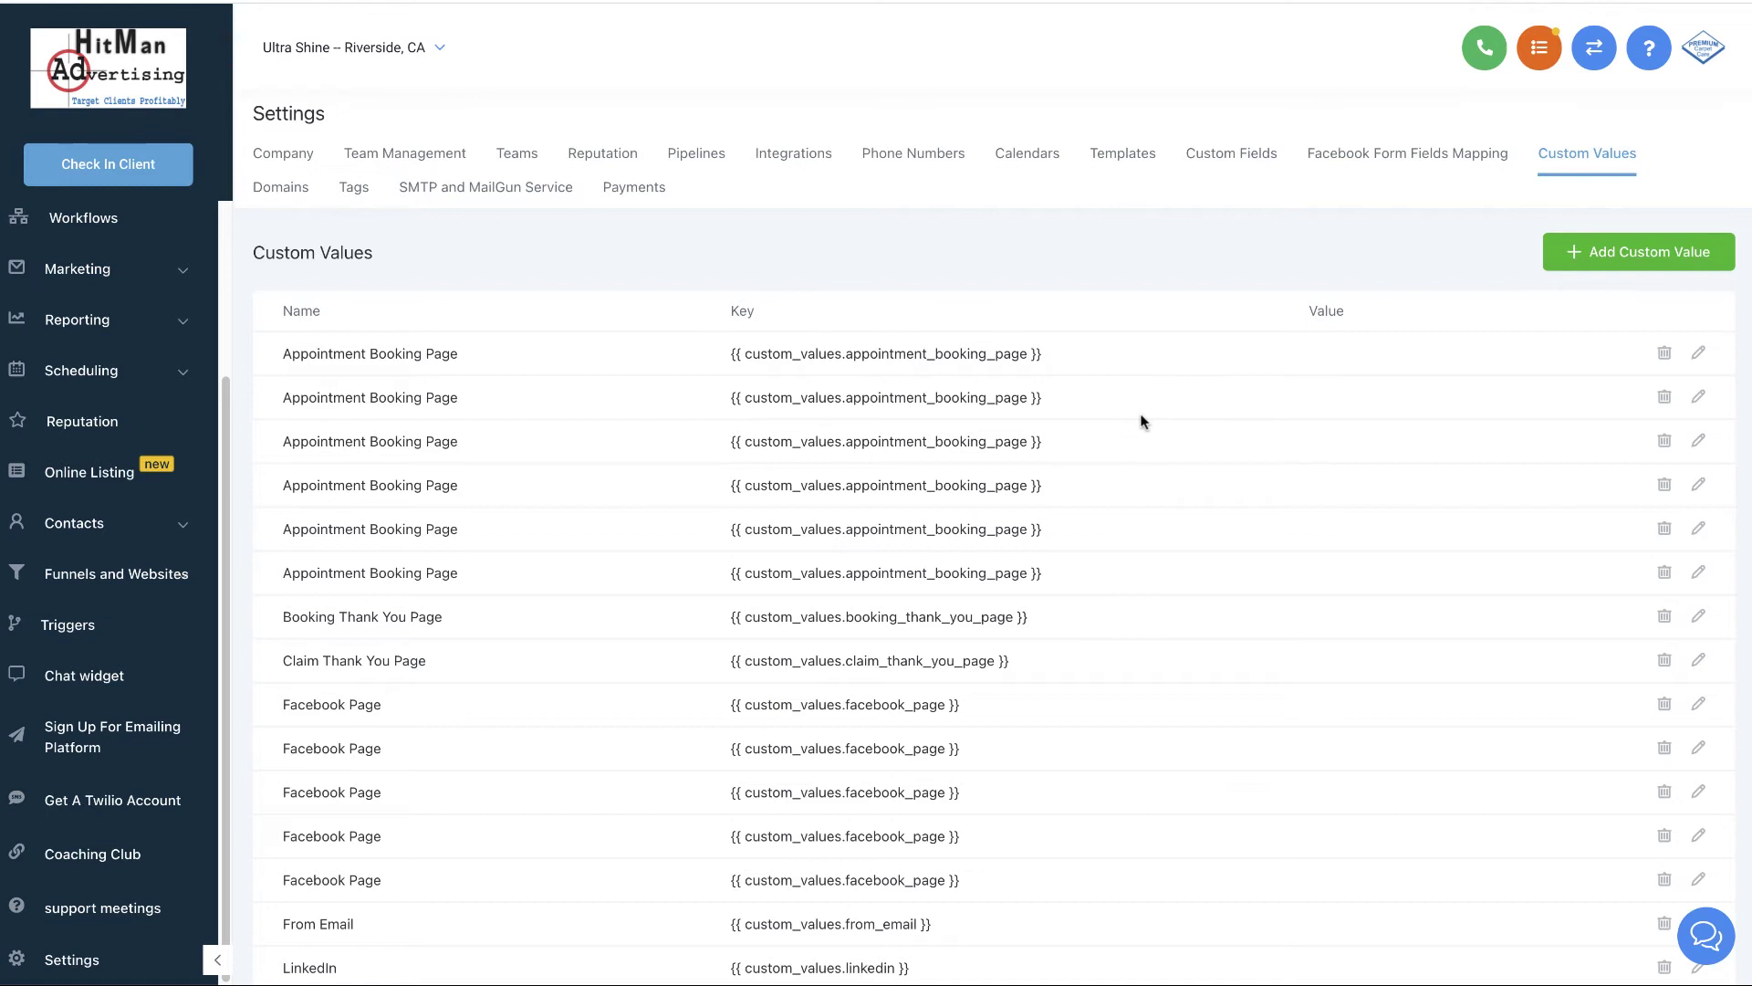
scroll(1143, 422, down, 2)
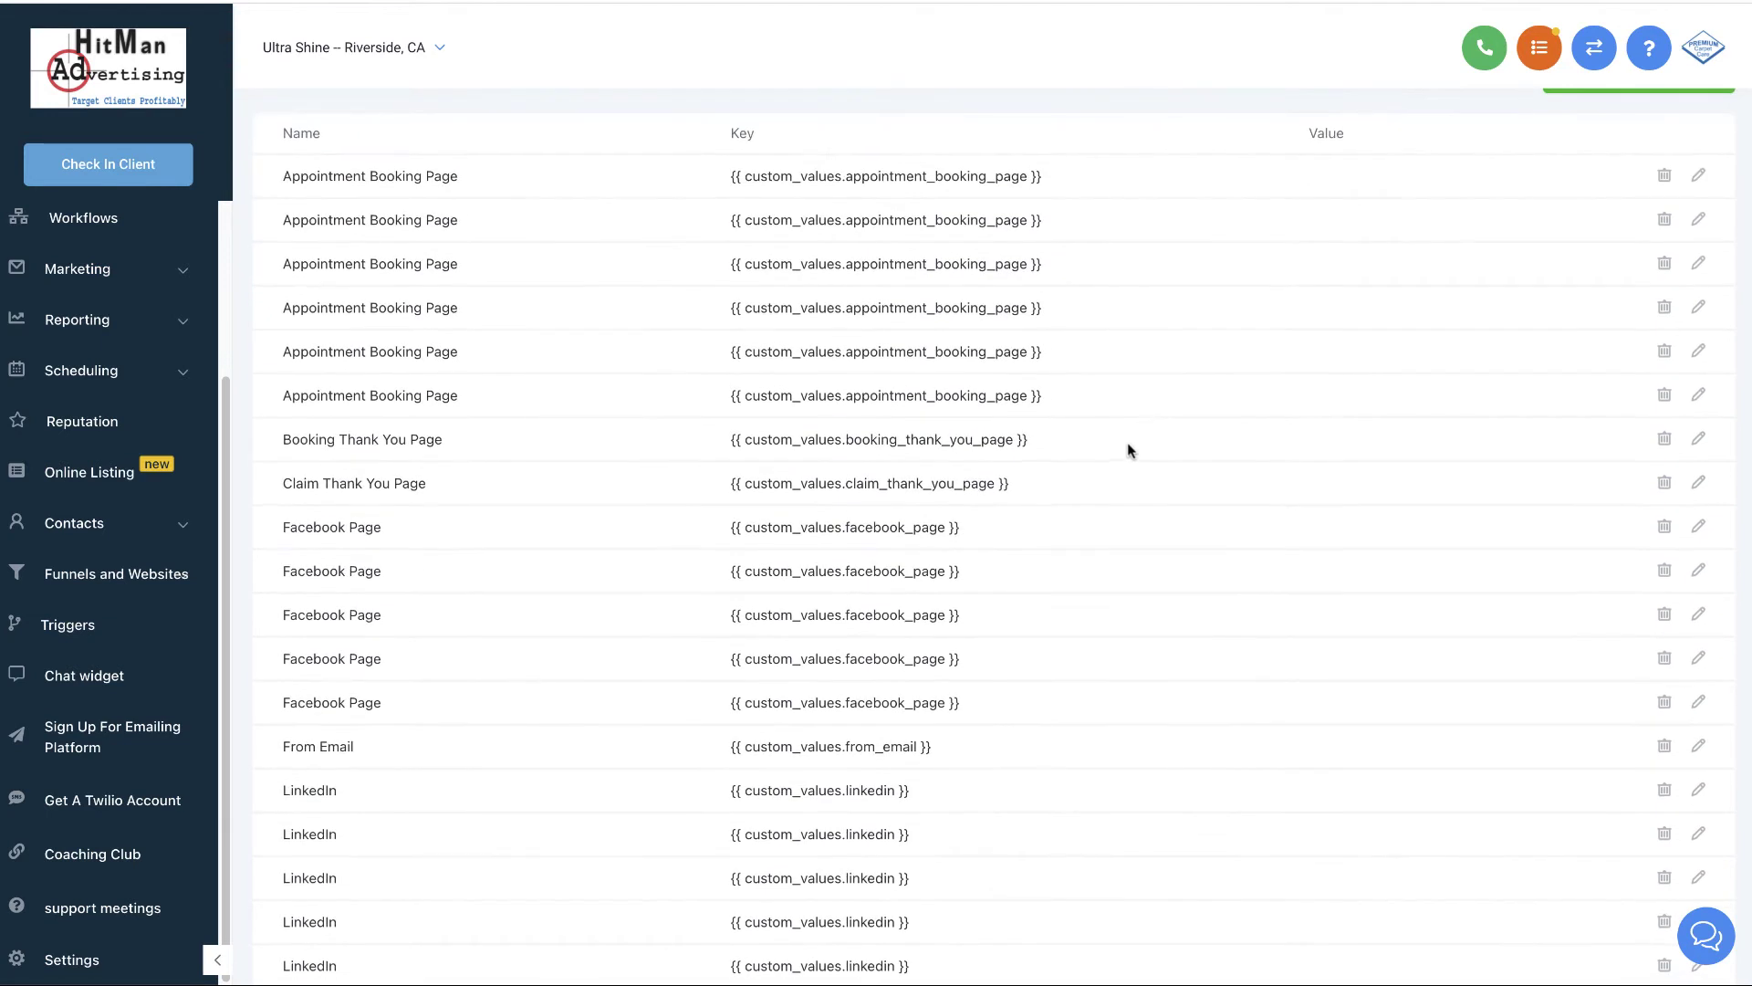
scroll(1126, 443, up, 2)
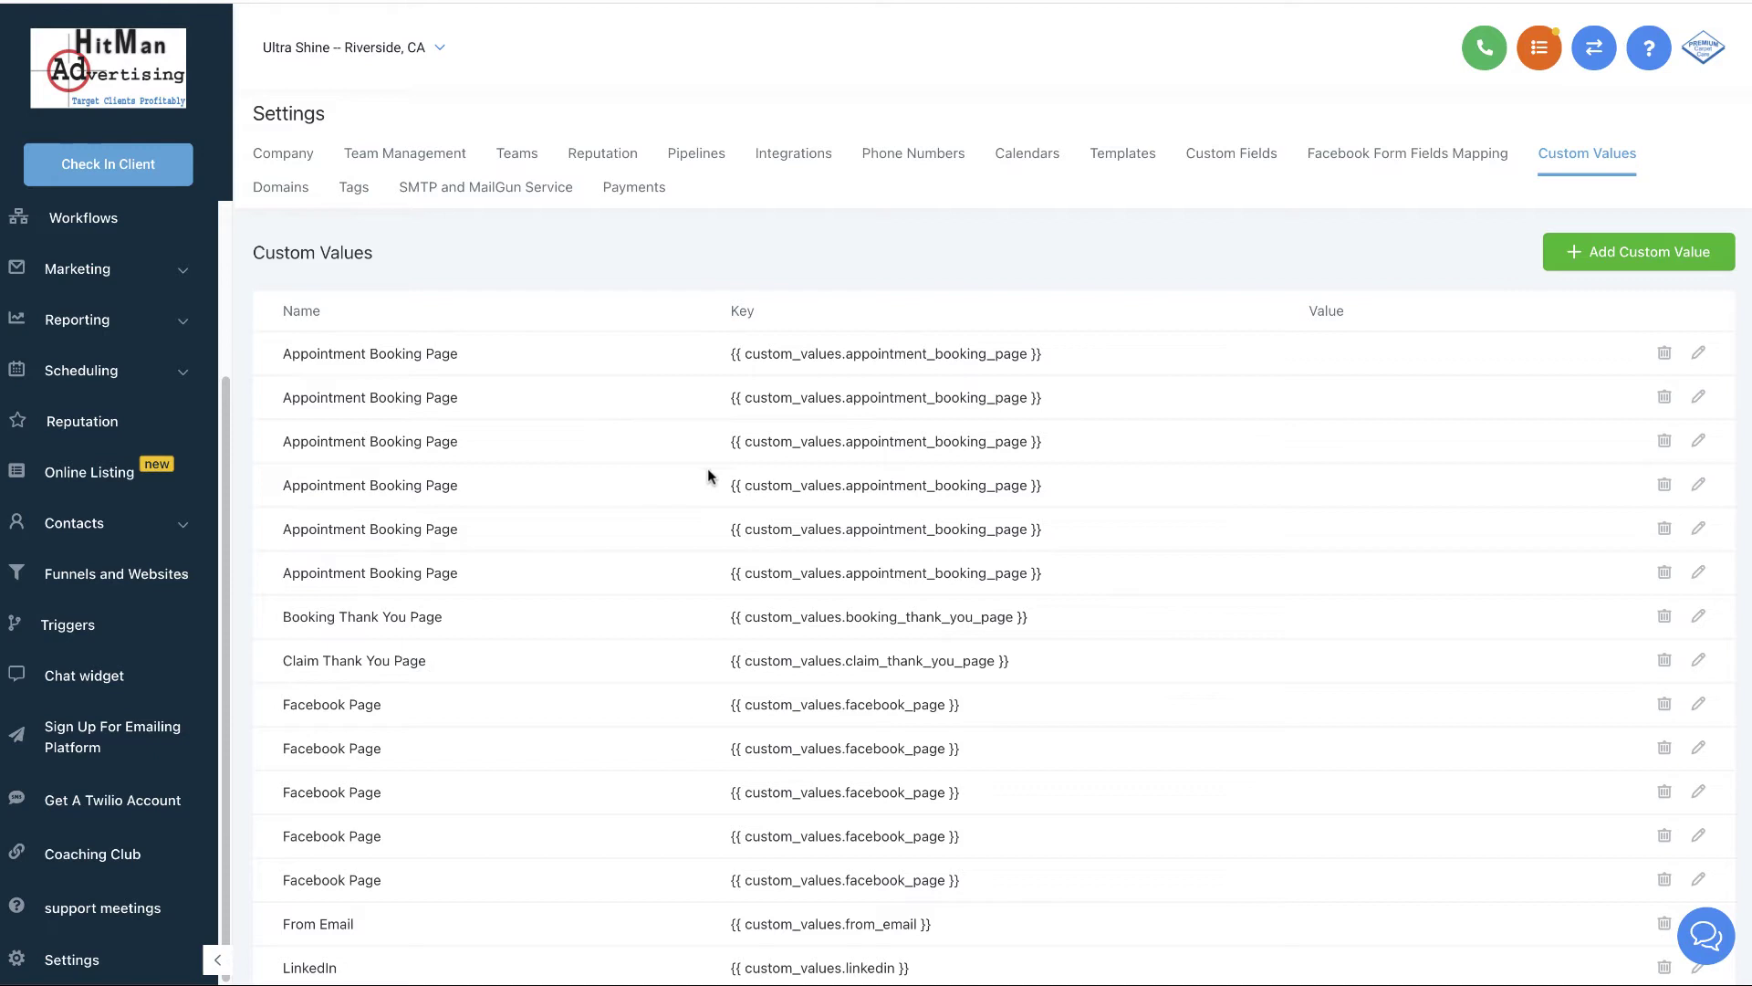
scroll(708, 469, down, 1)
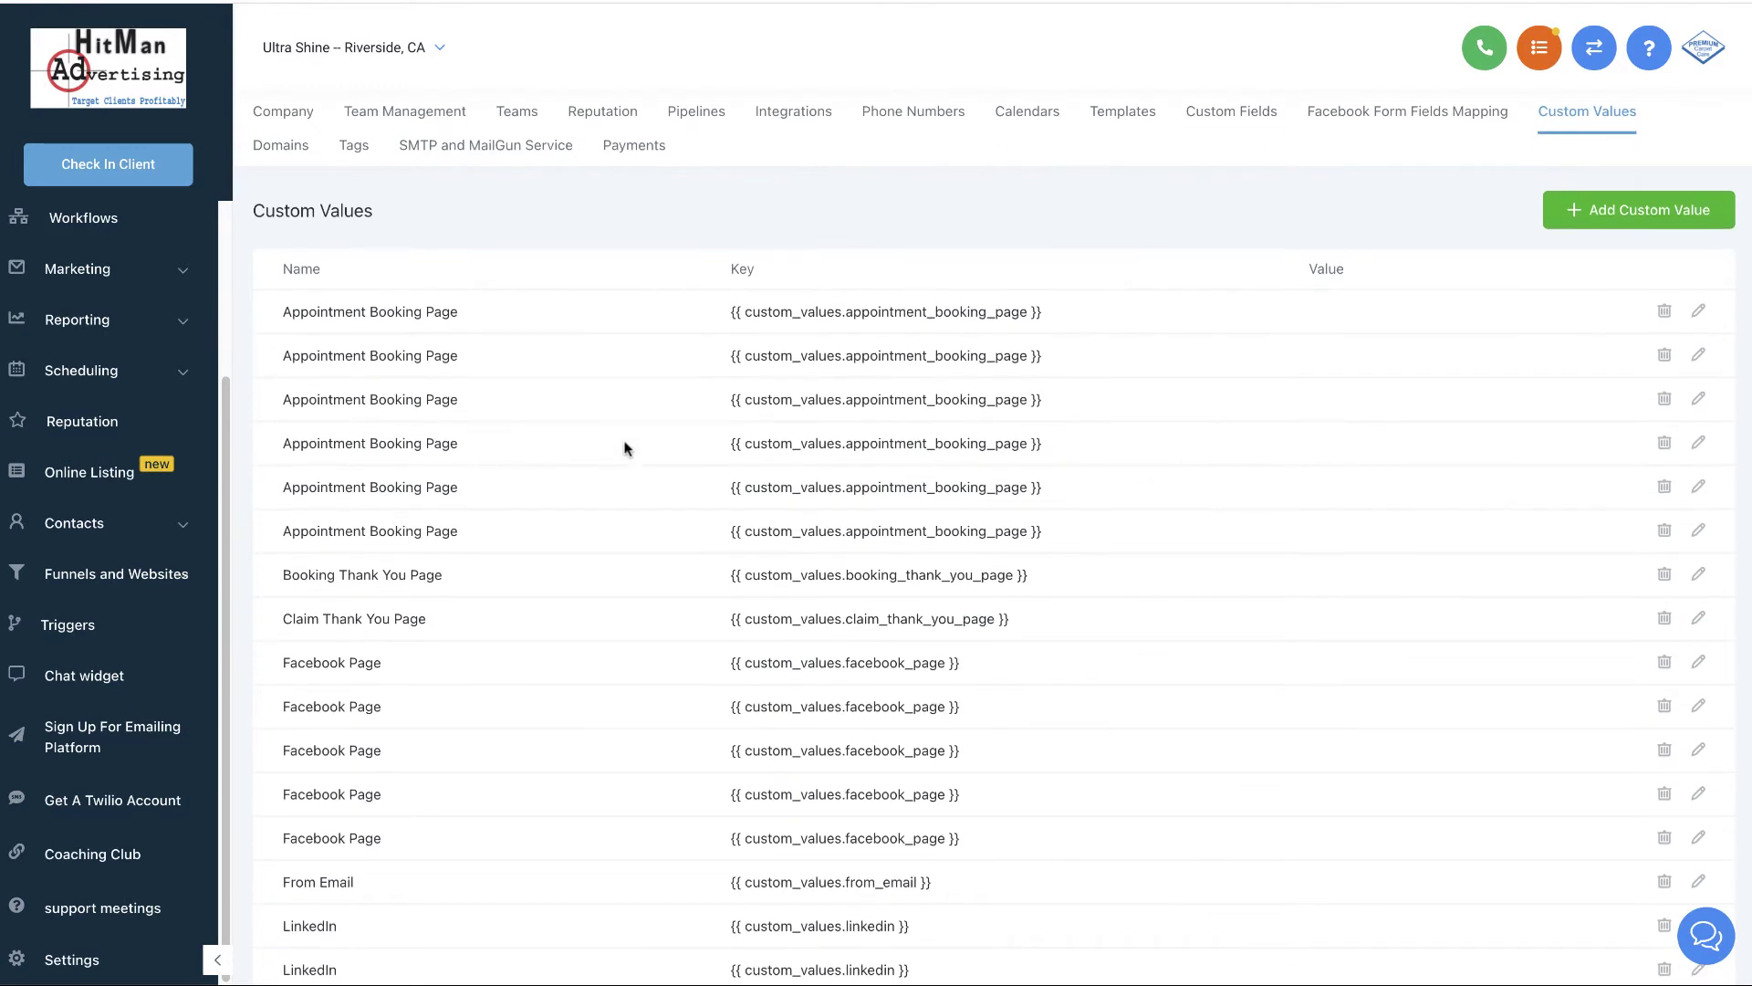
scroll(642, 462, down, 1)
scroll(654, 464, down, 4)
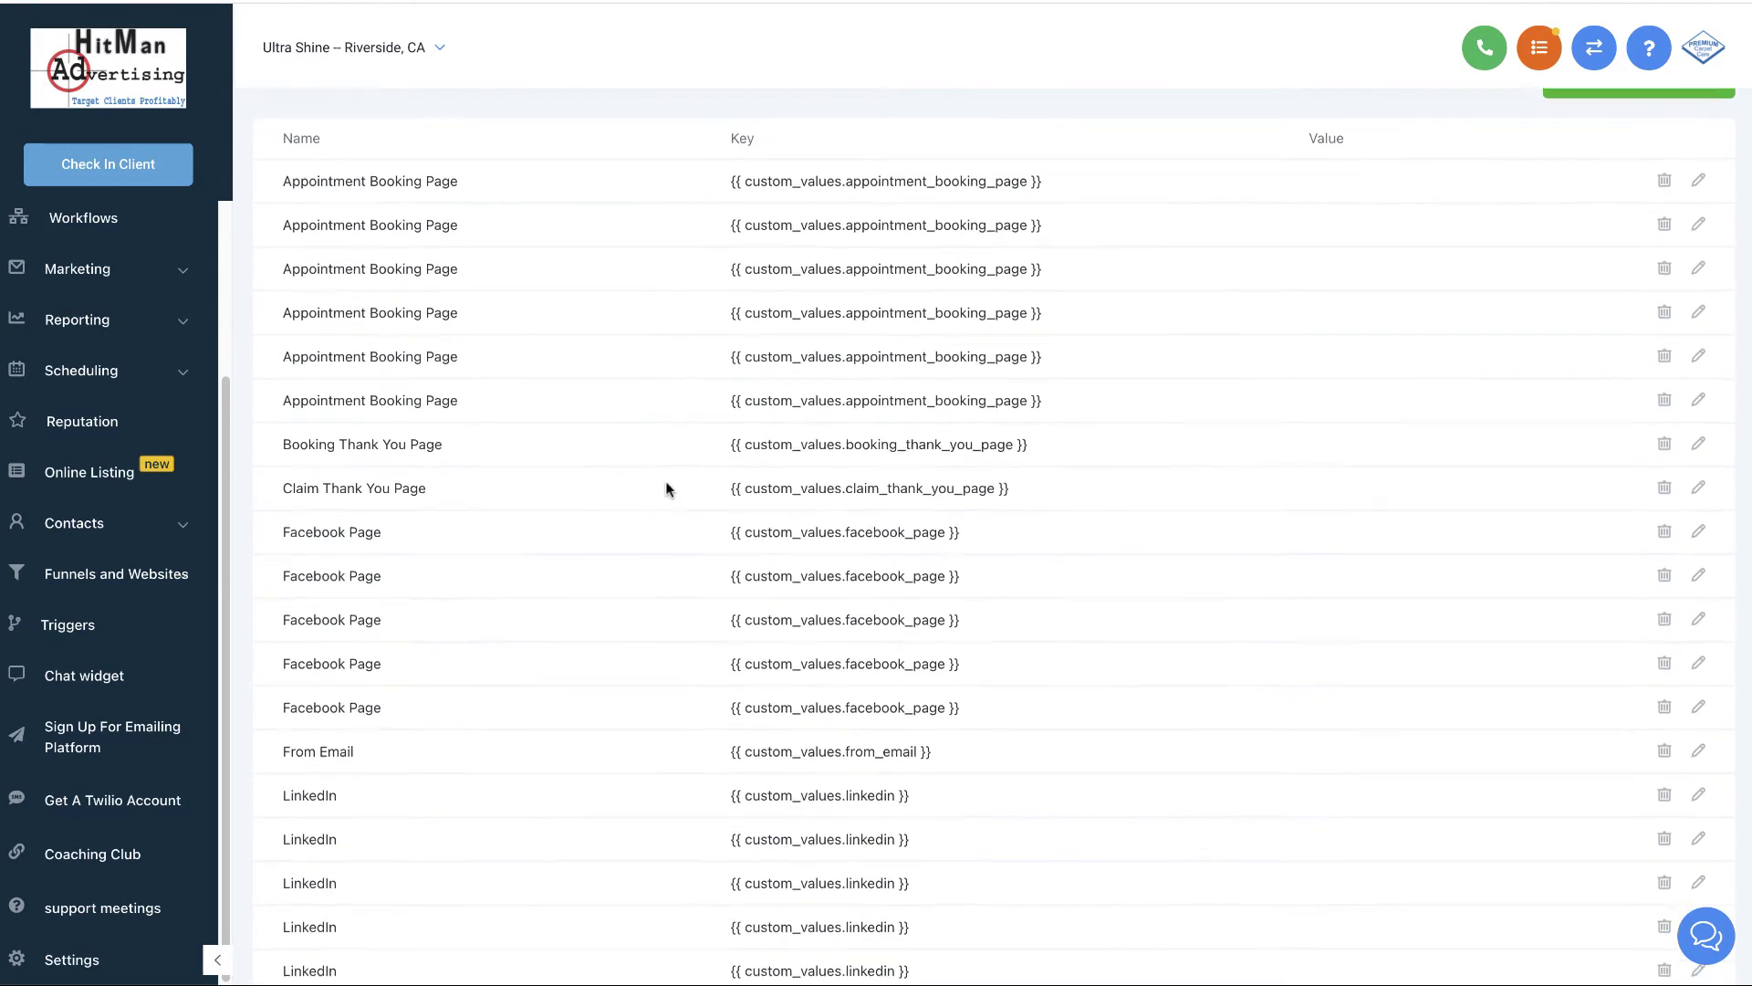
scroll(606, 478, up, 5)
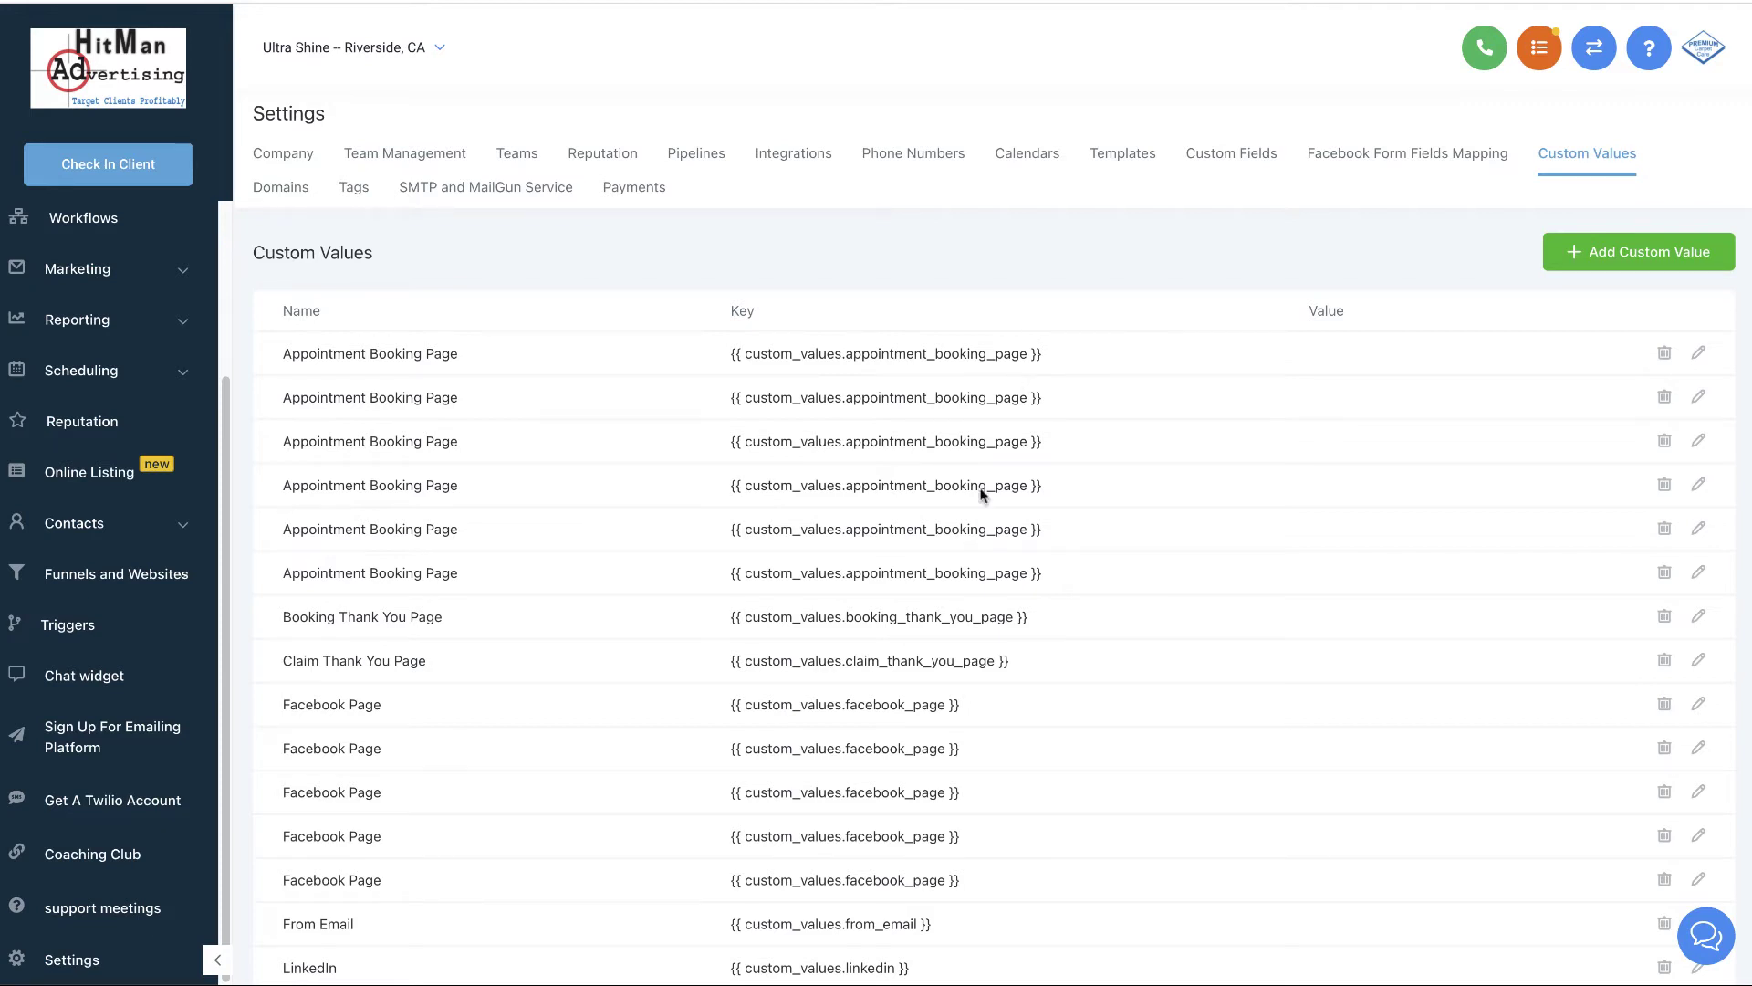
scroll(963, 567, down, 5)
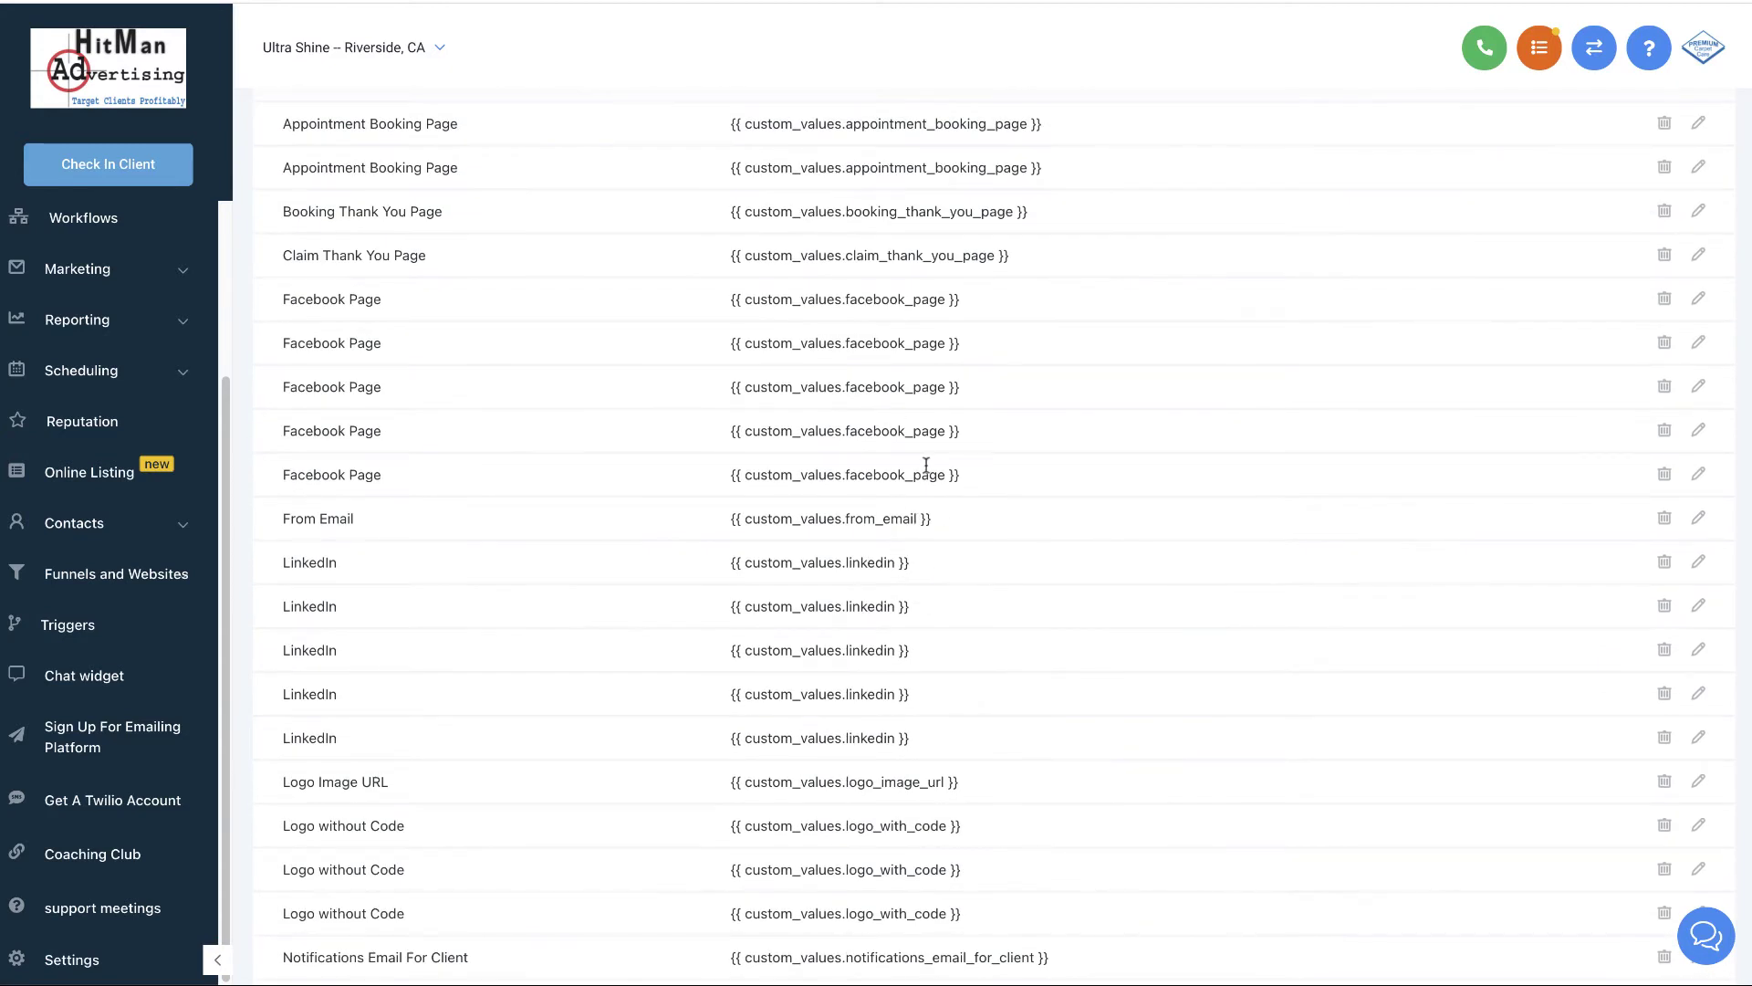
scroll(944, 489, up, 1)
scroll(943, 496, down, 6)
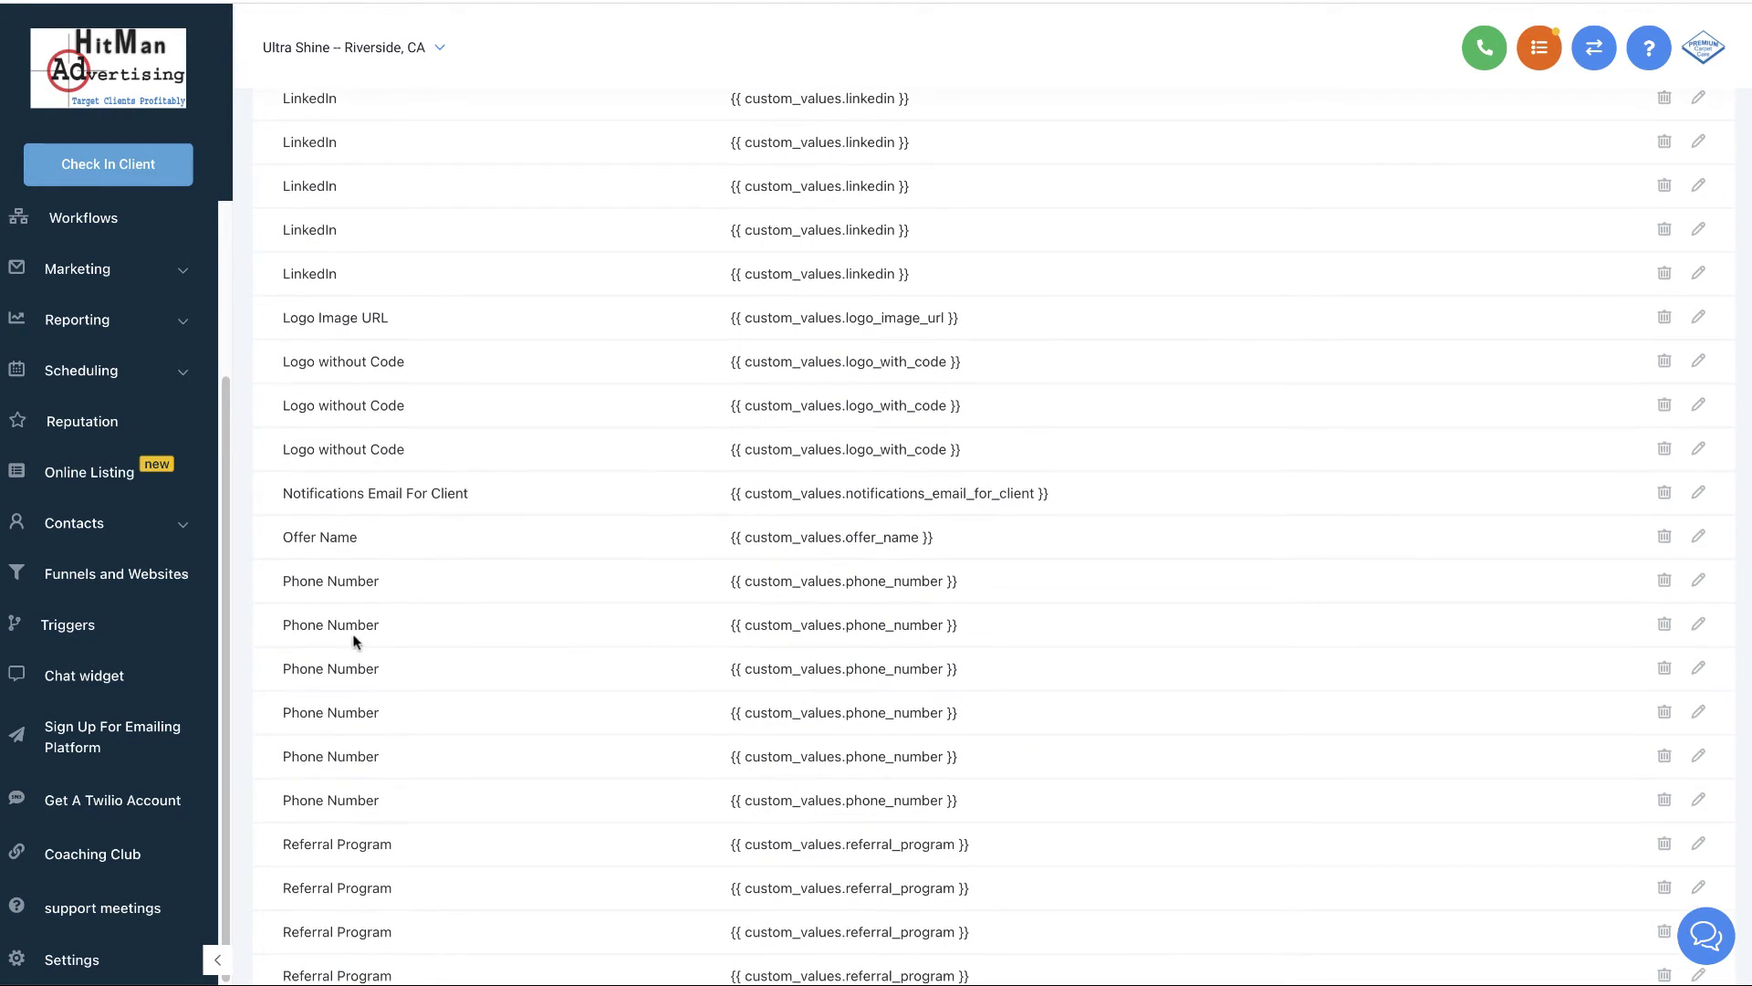
click(1699, 626)
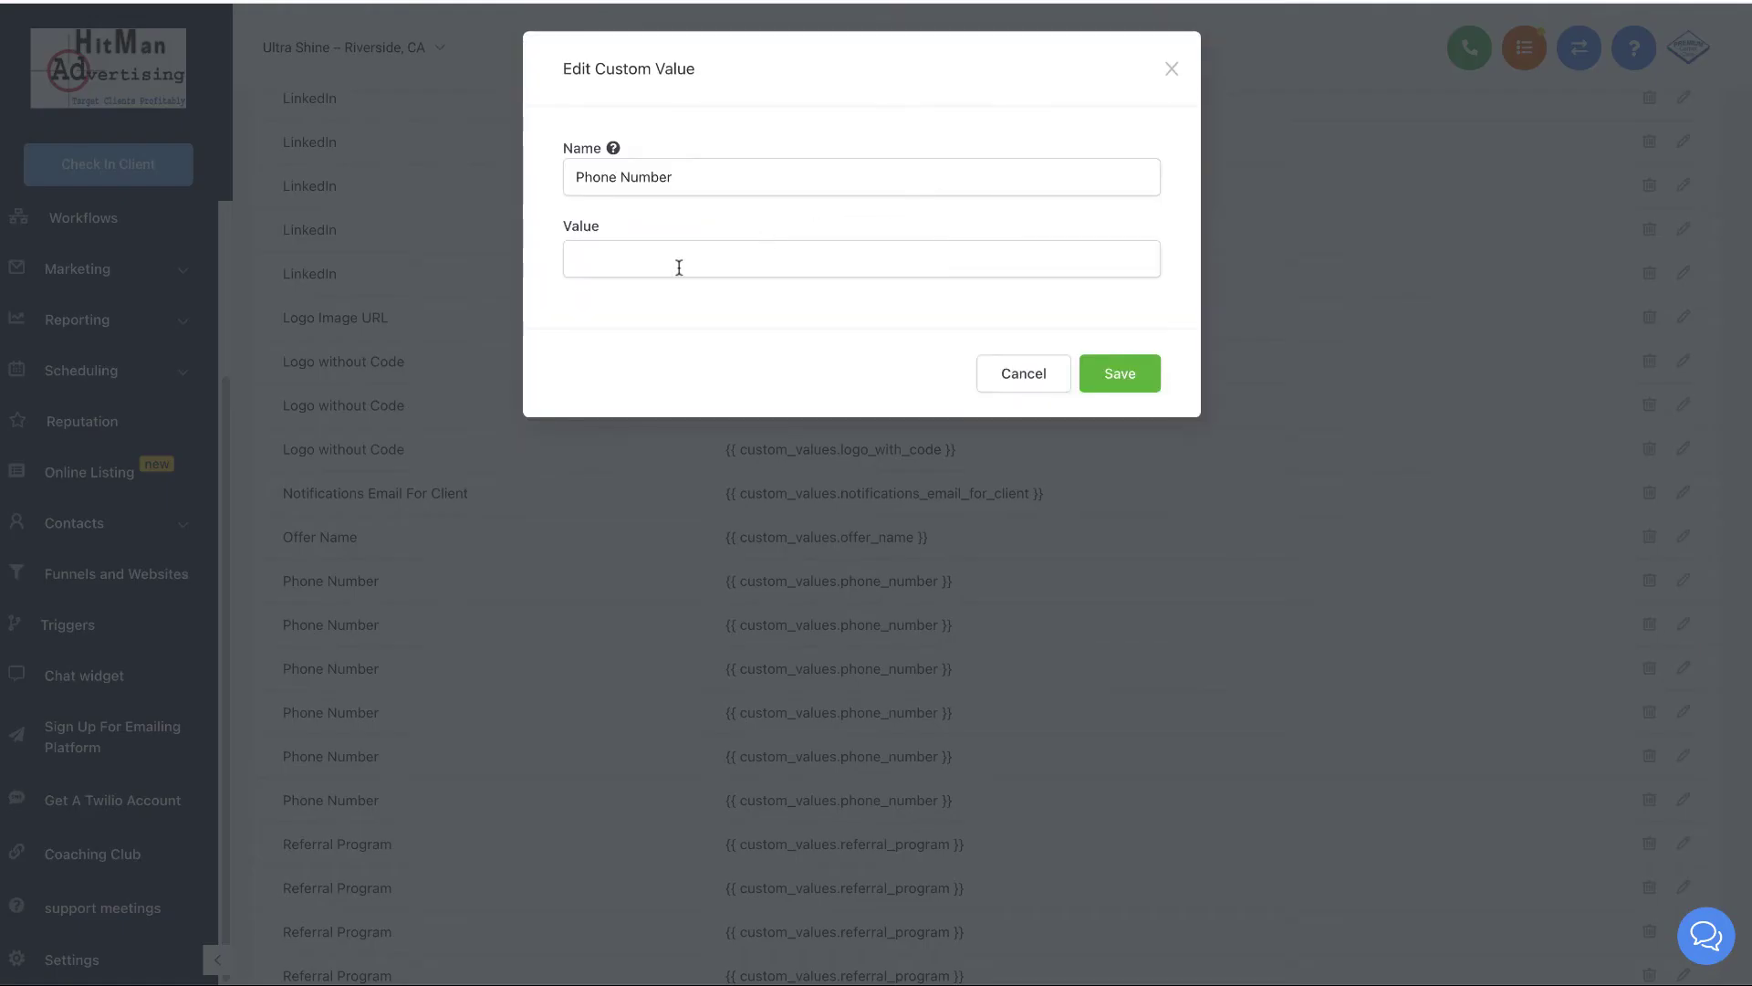
click(678, 268)
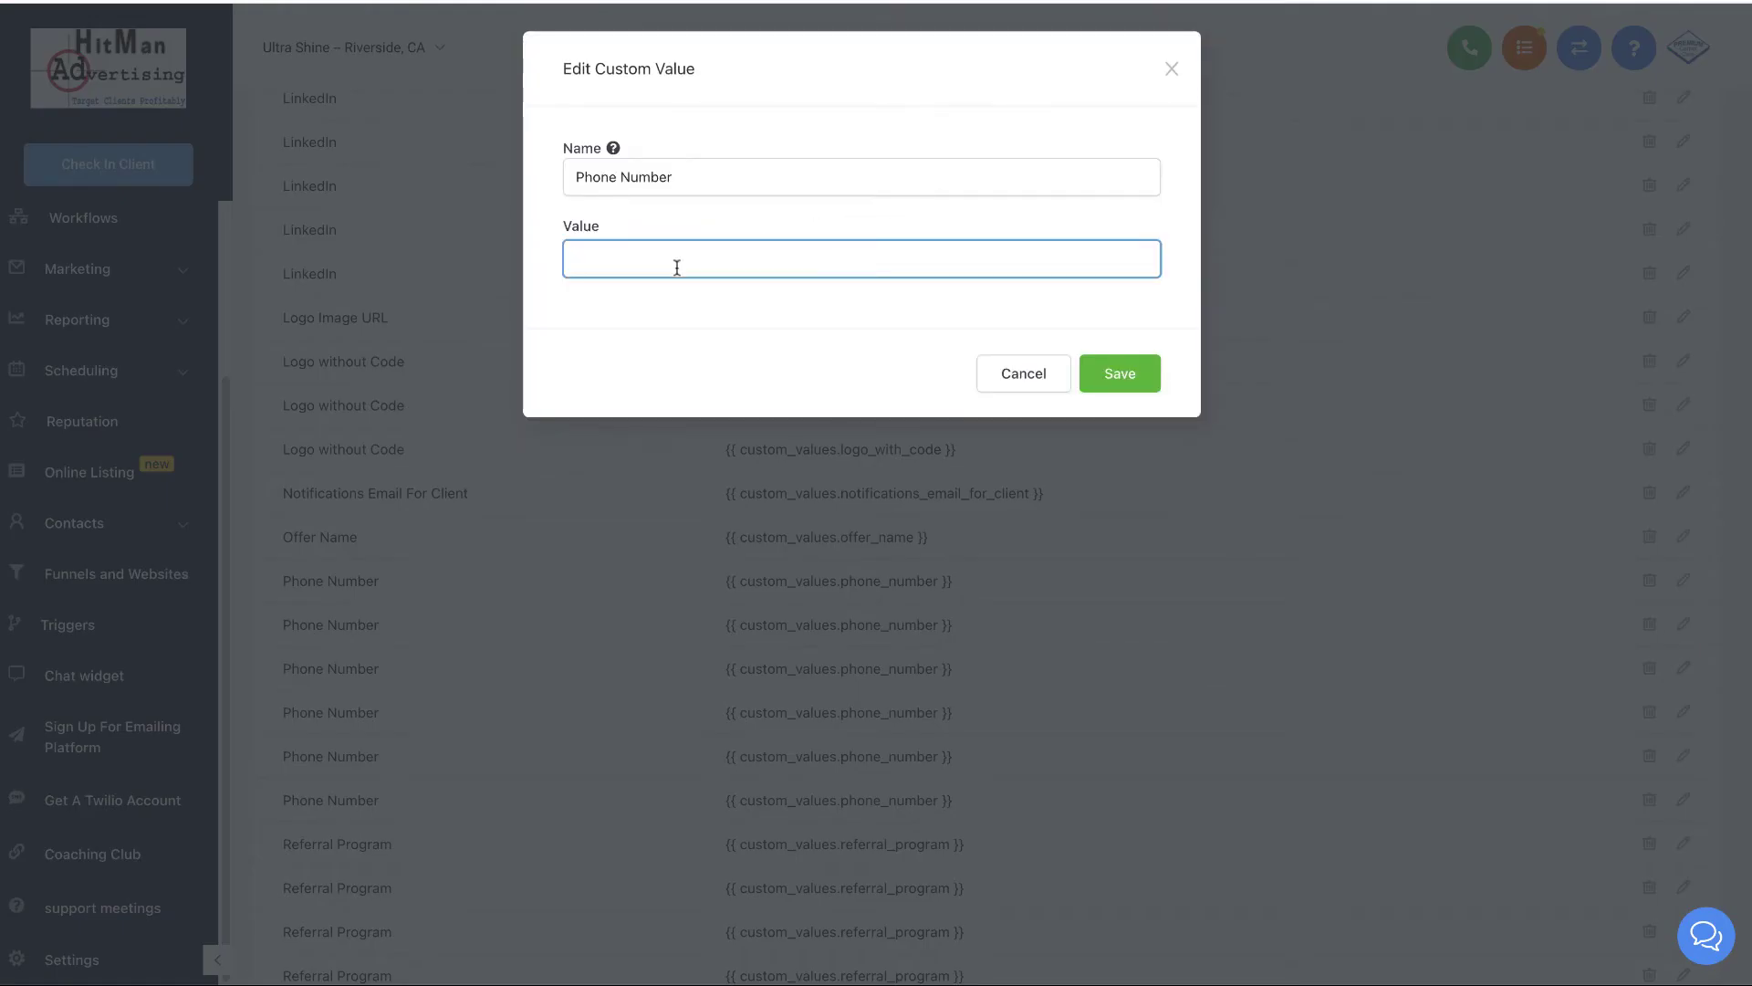
click(1120, 373)
click(1103, 371)
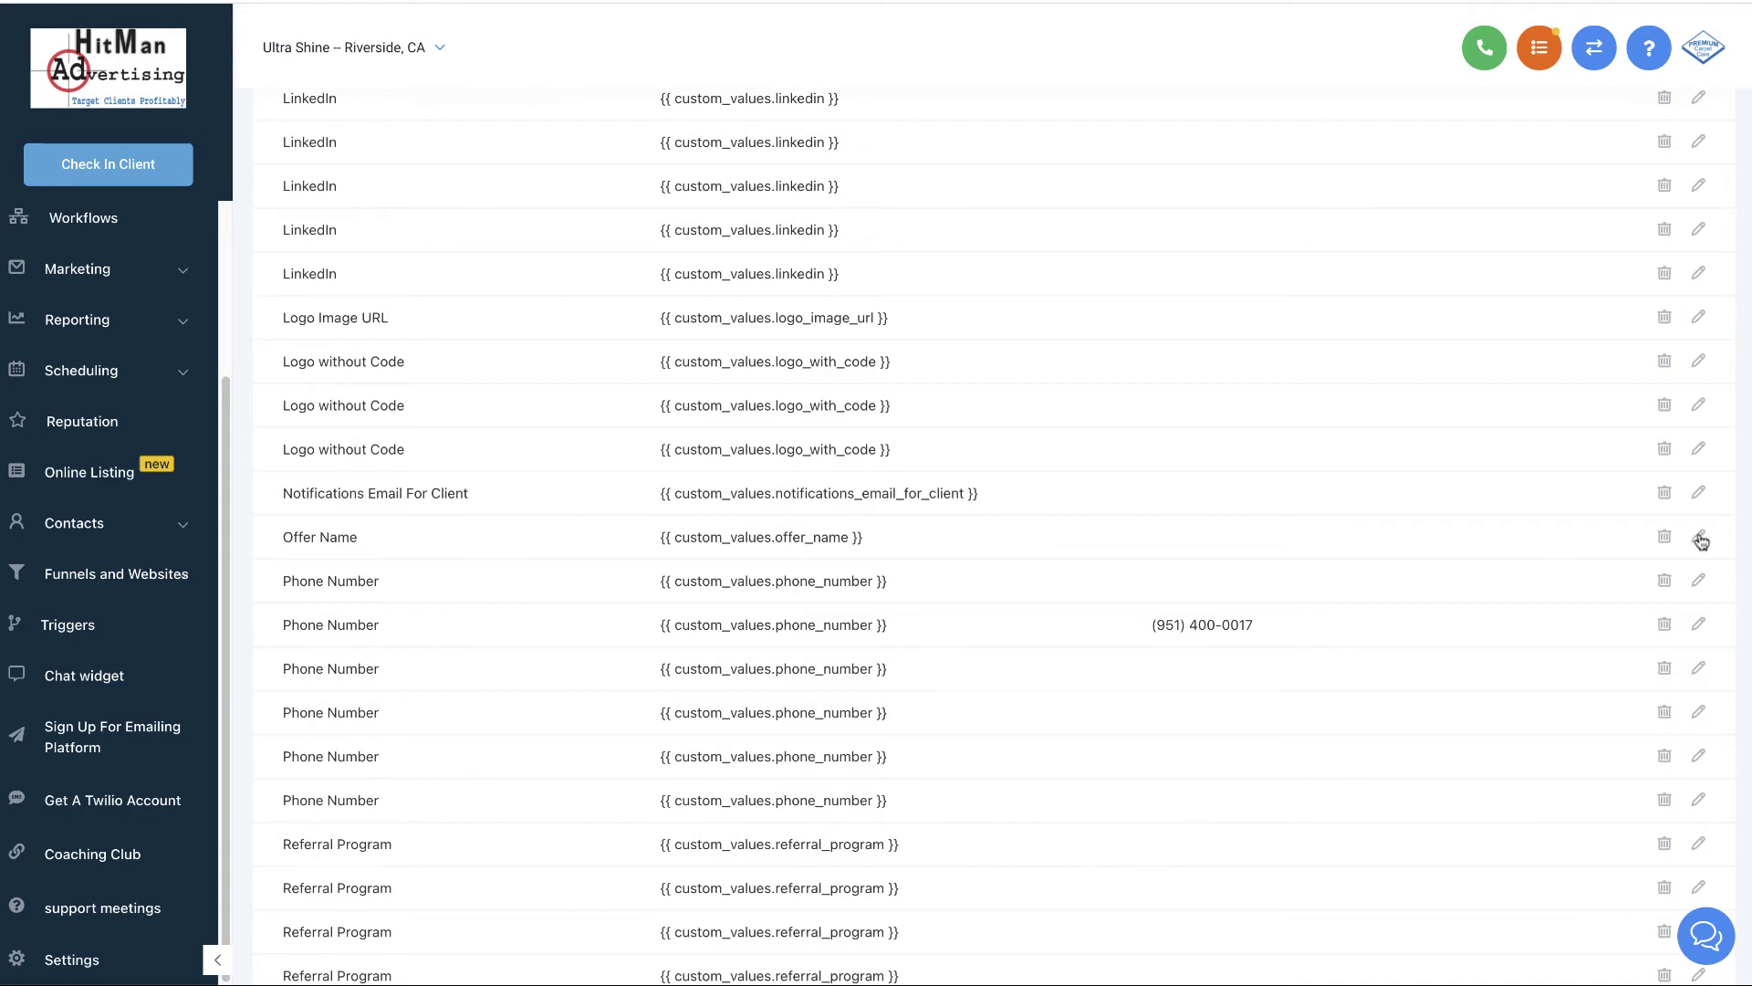
click(1700, 540)
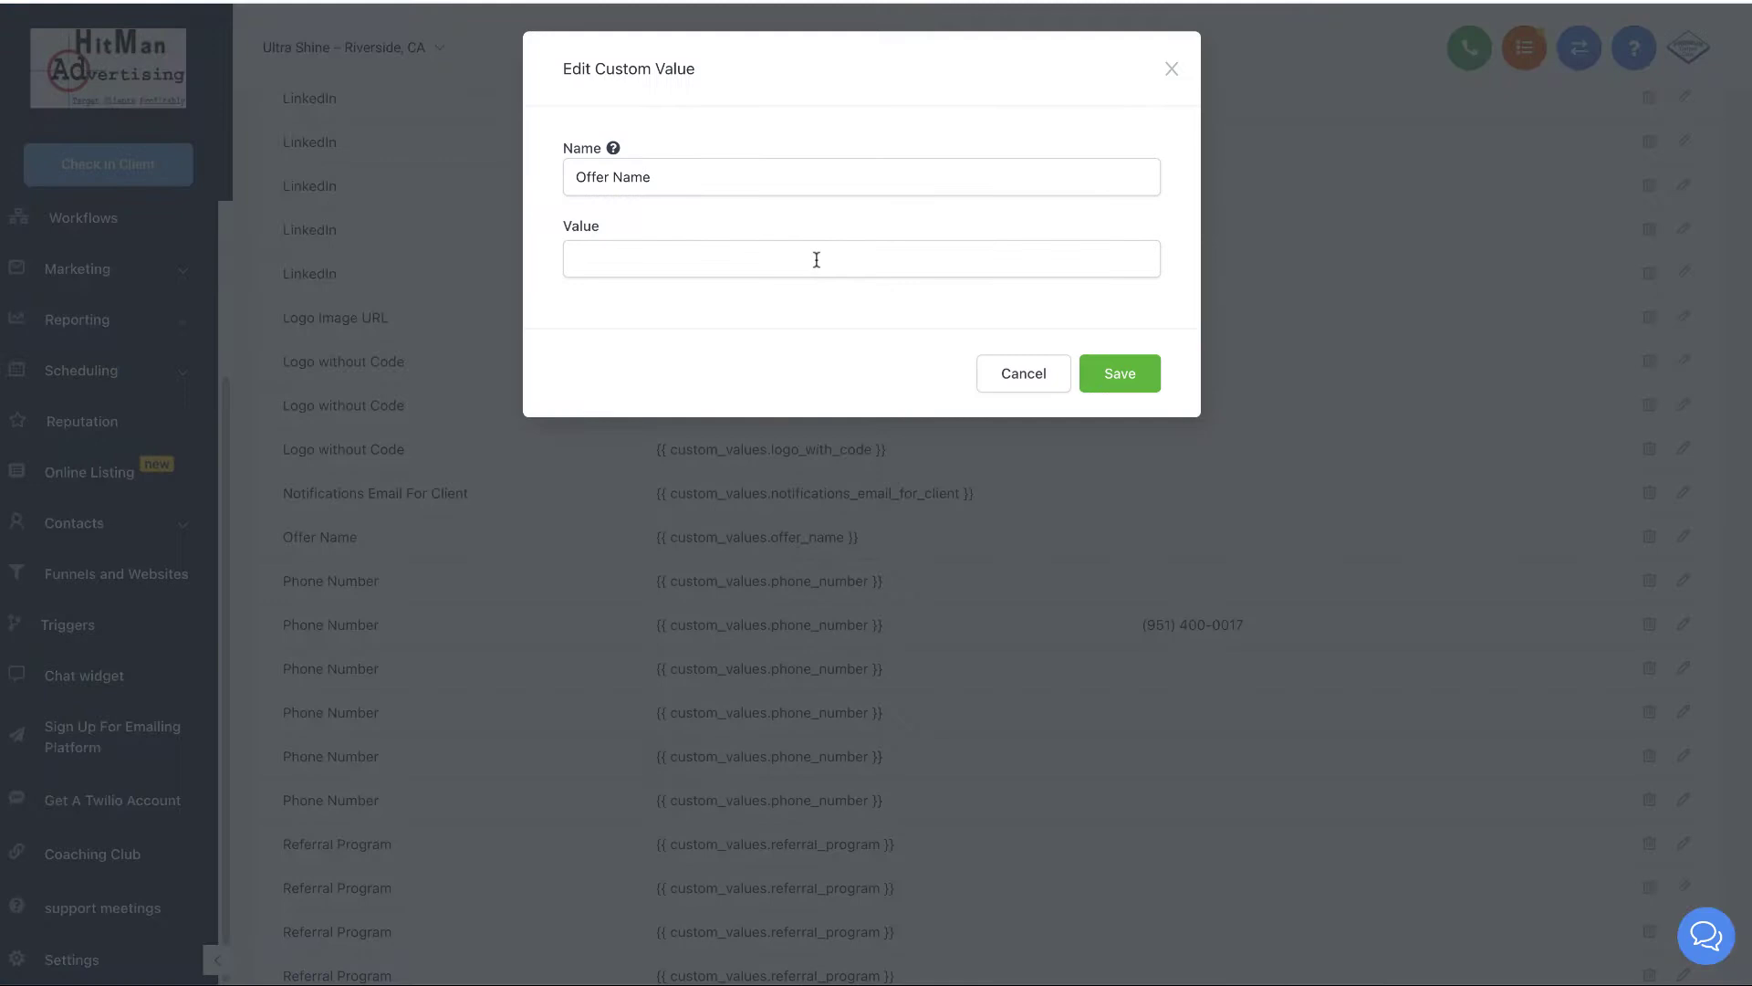
click(810, 252)
text(FREE)
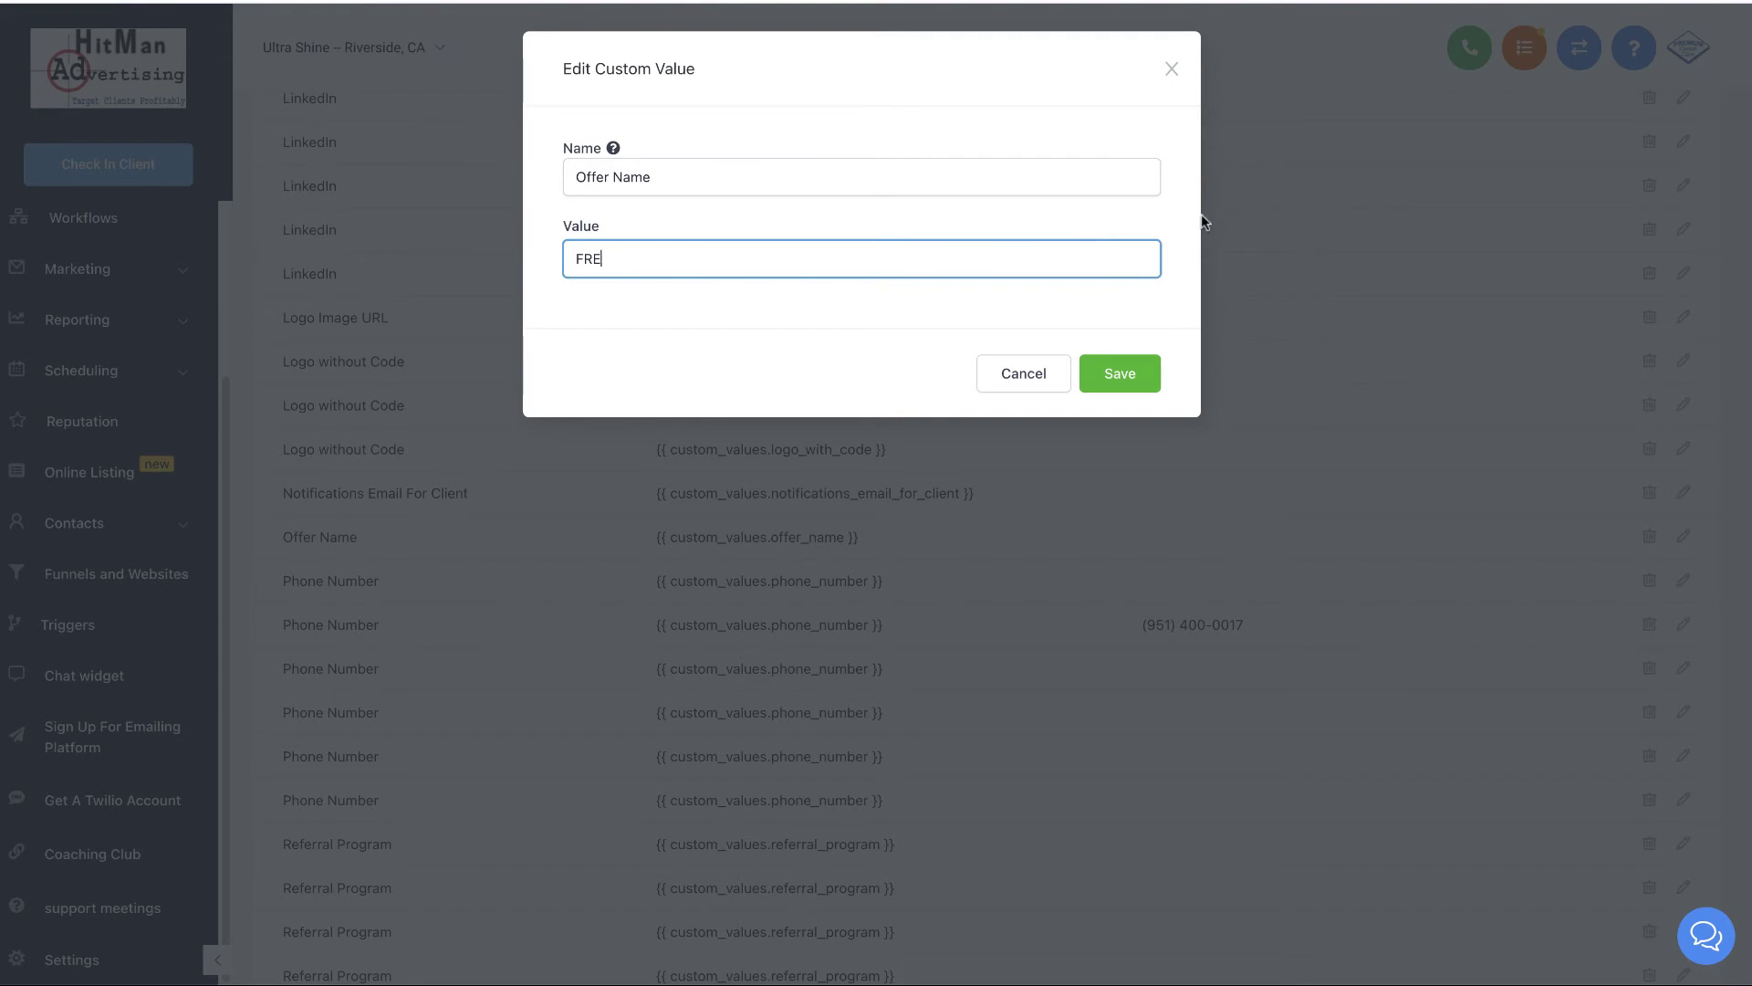
key(BackSpace)
key(BackSpace)
key(BackSpace)
click(1171, 69)
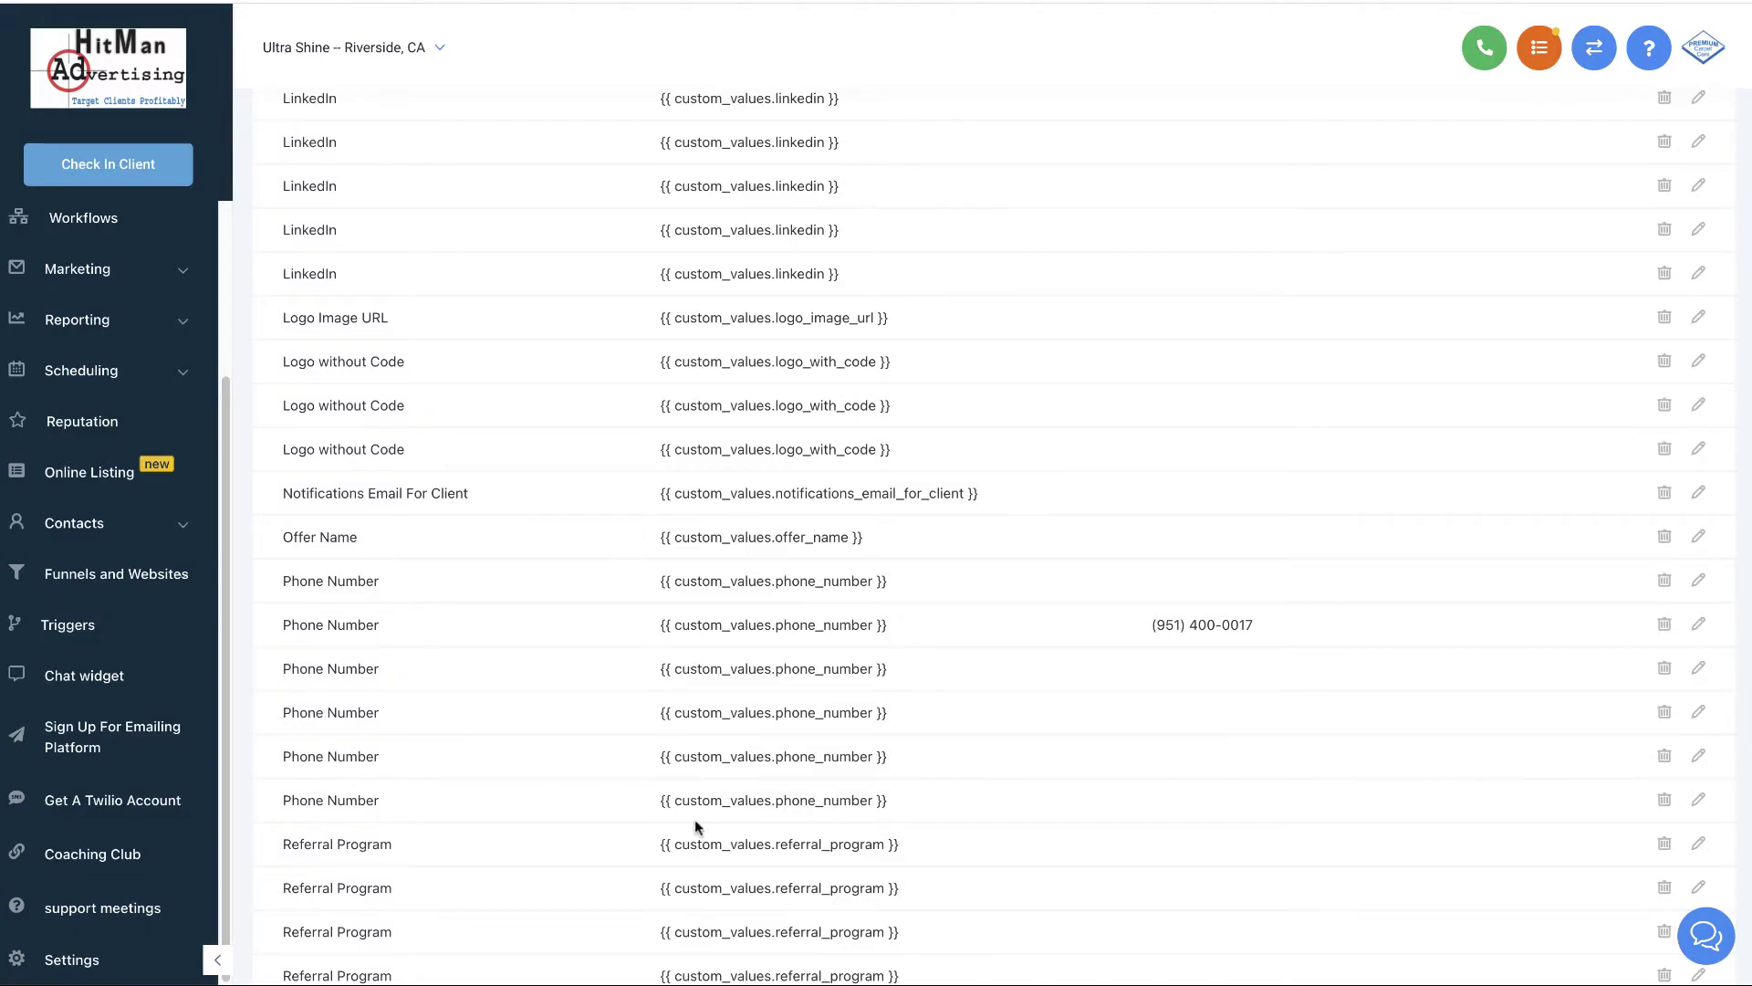
scroll(1329, 889, down, 1)
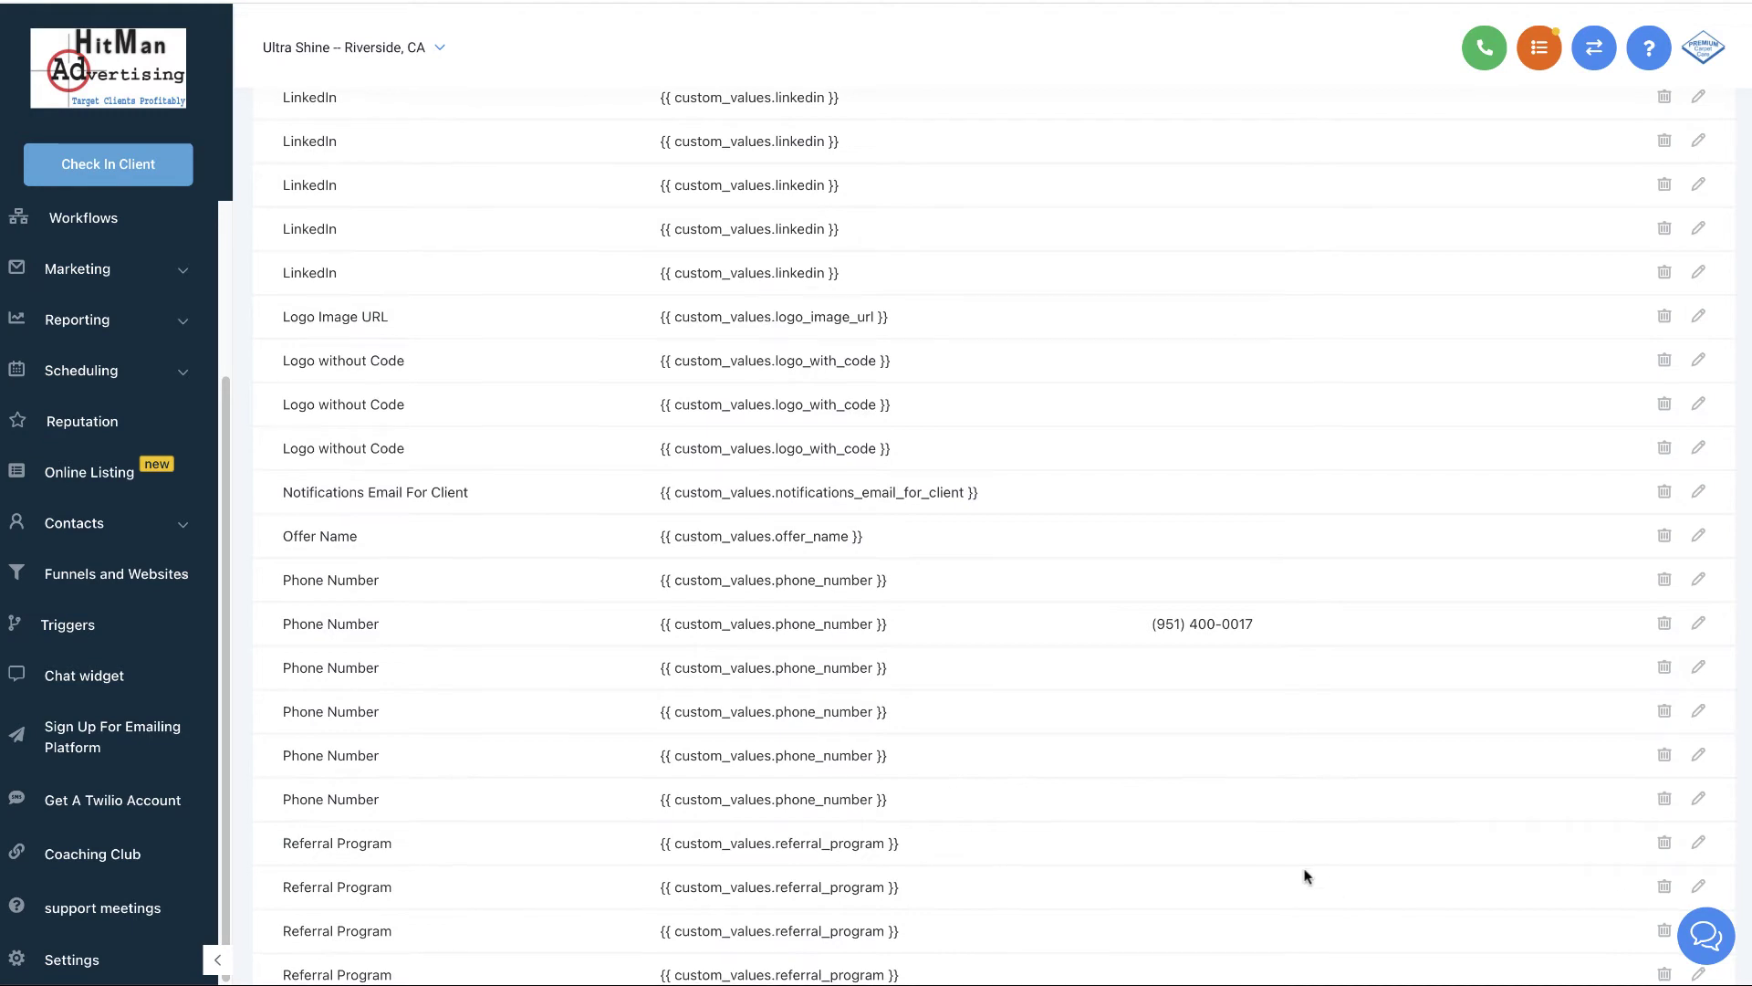
click(1699, 836)
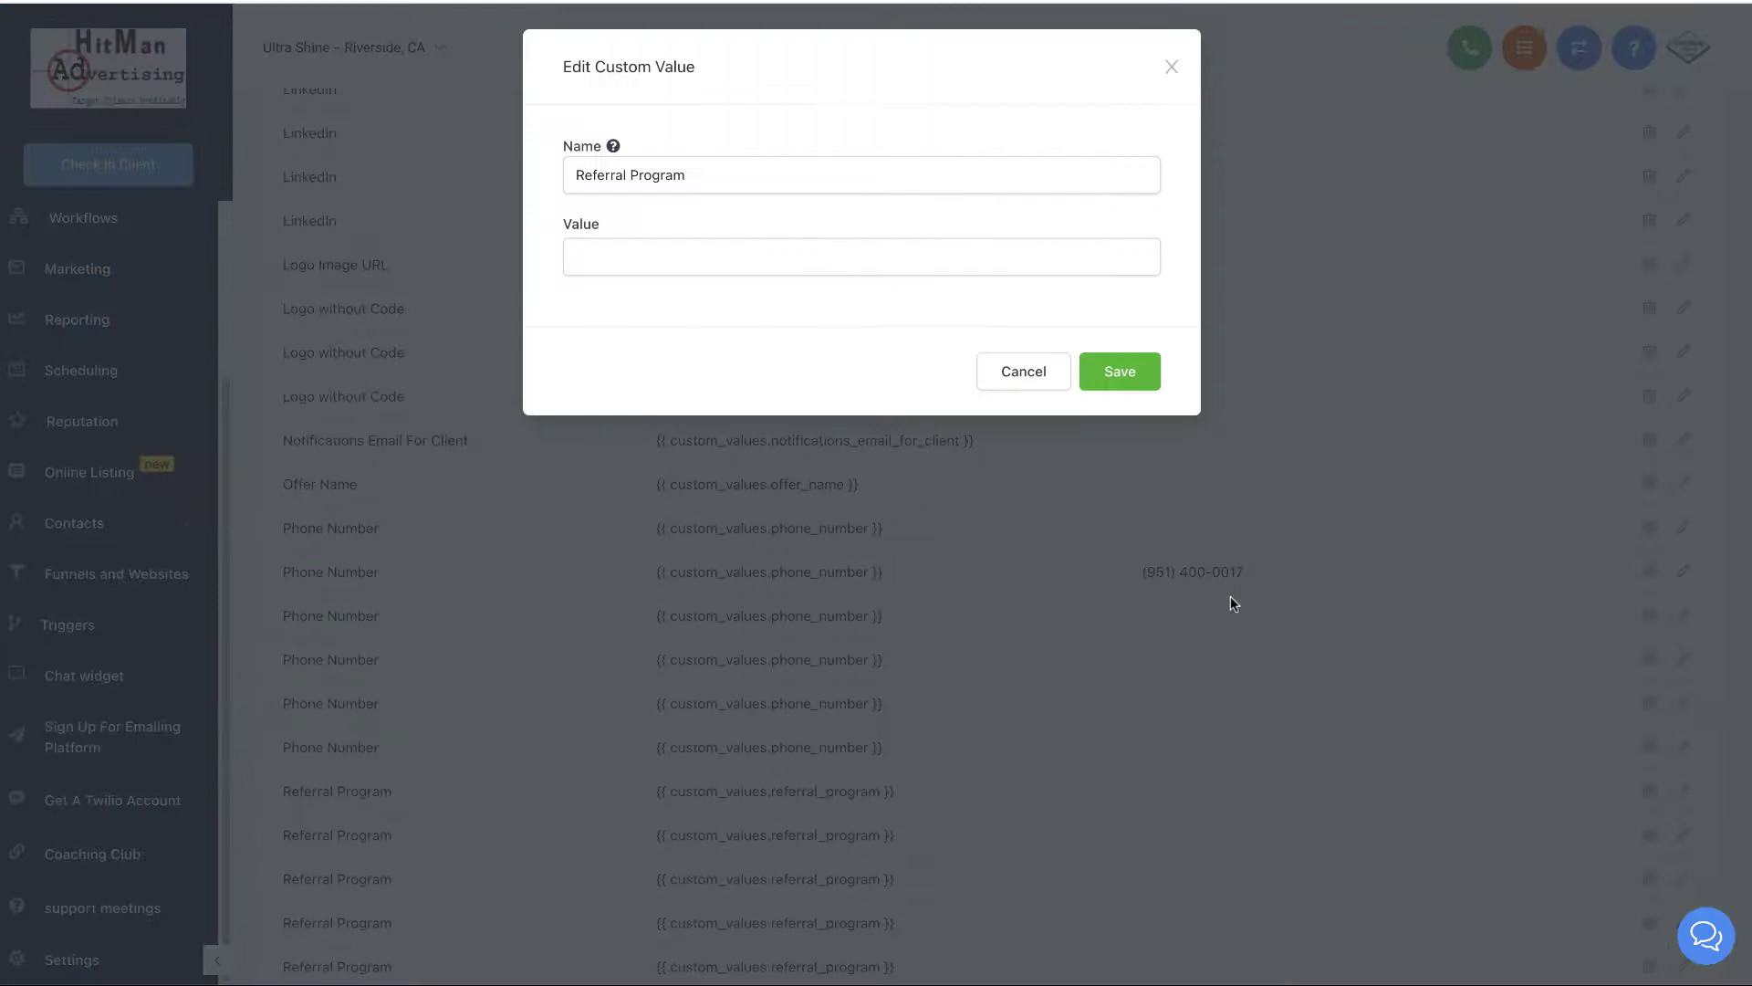
click(672, 255)
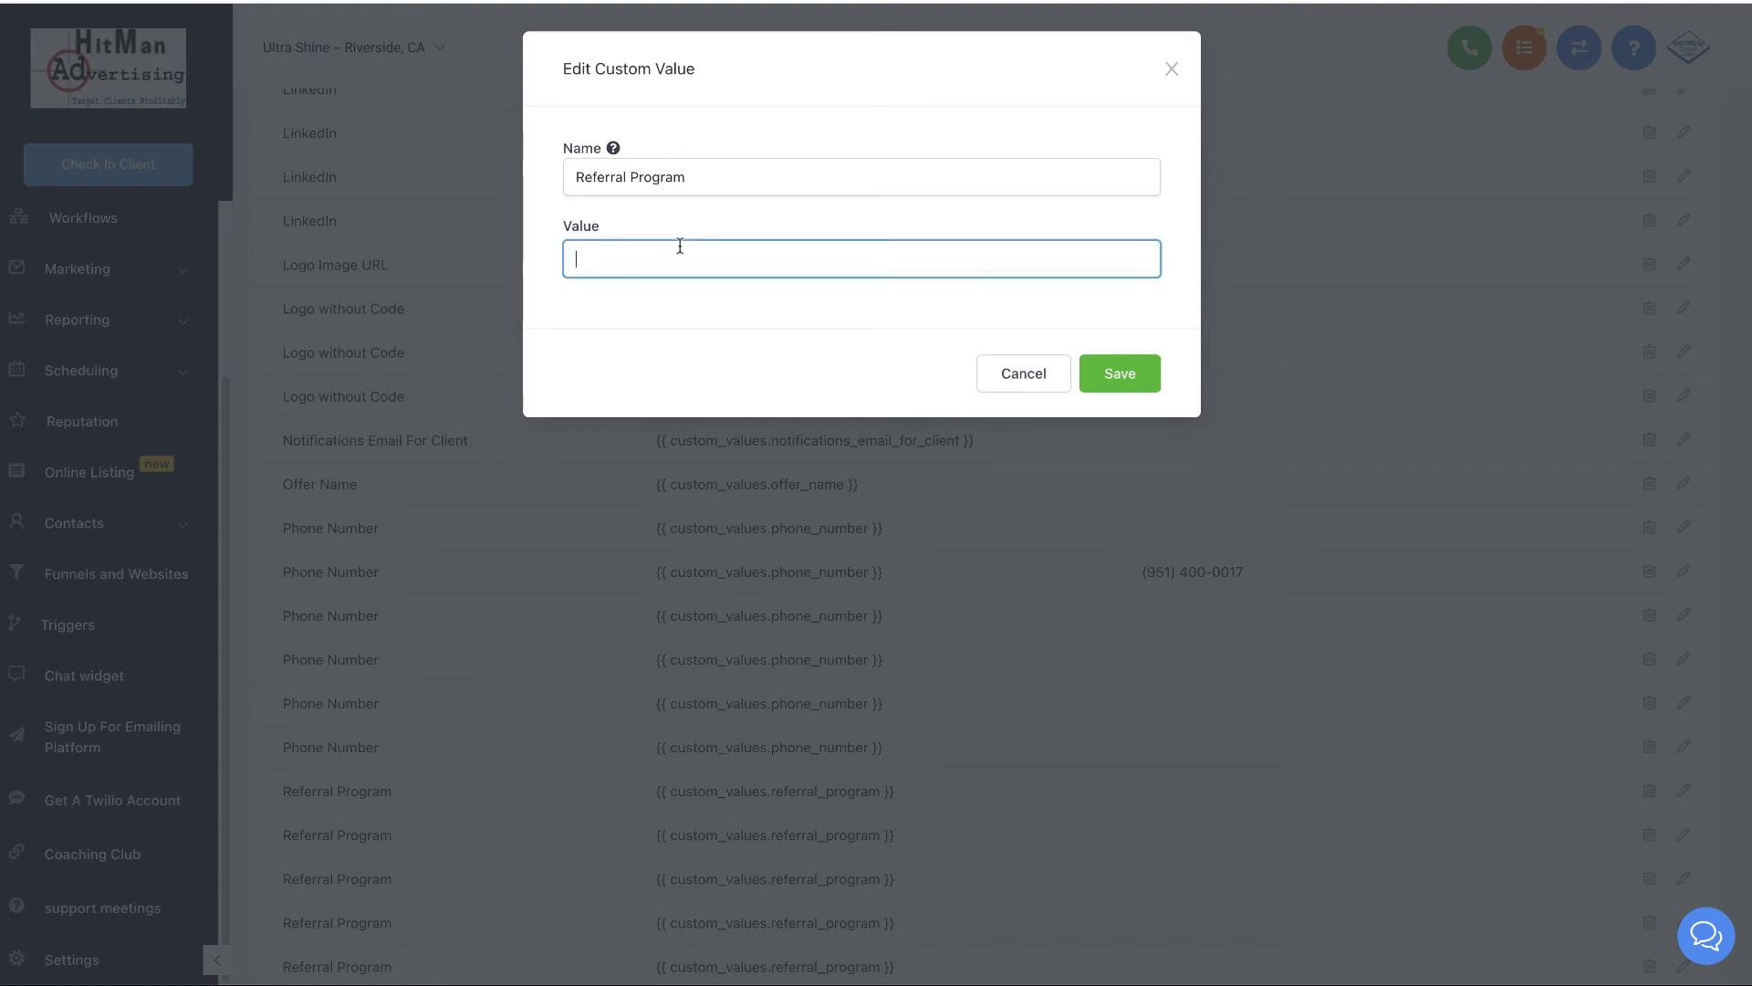
click(1170, 71)
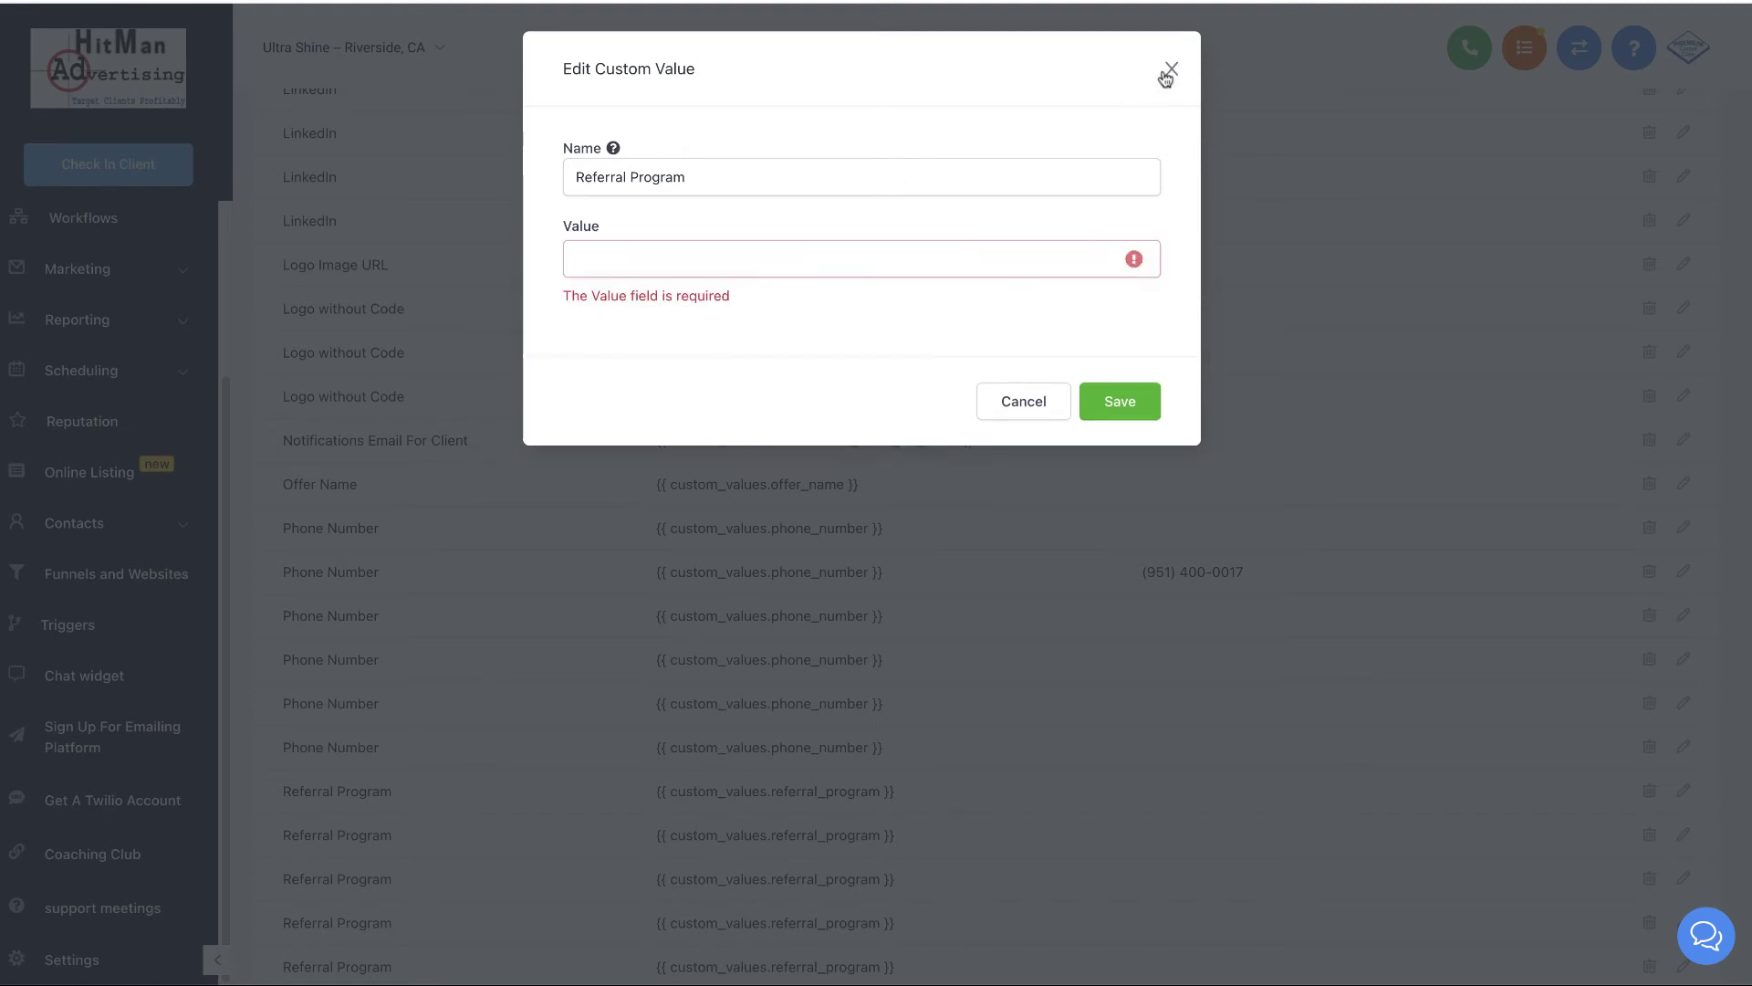
scroll(1022, 643, down, 5)
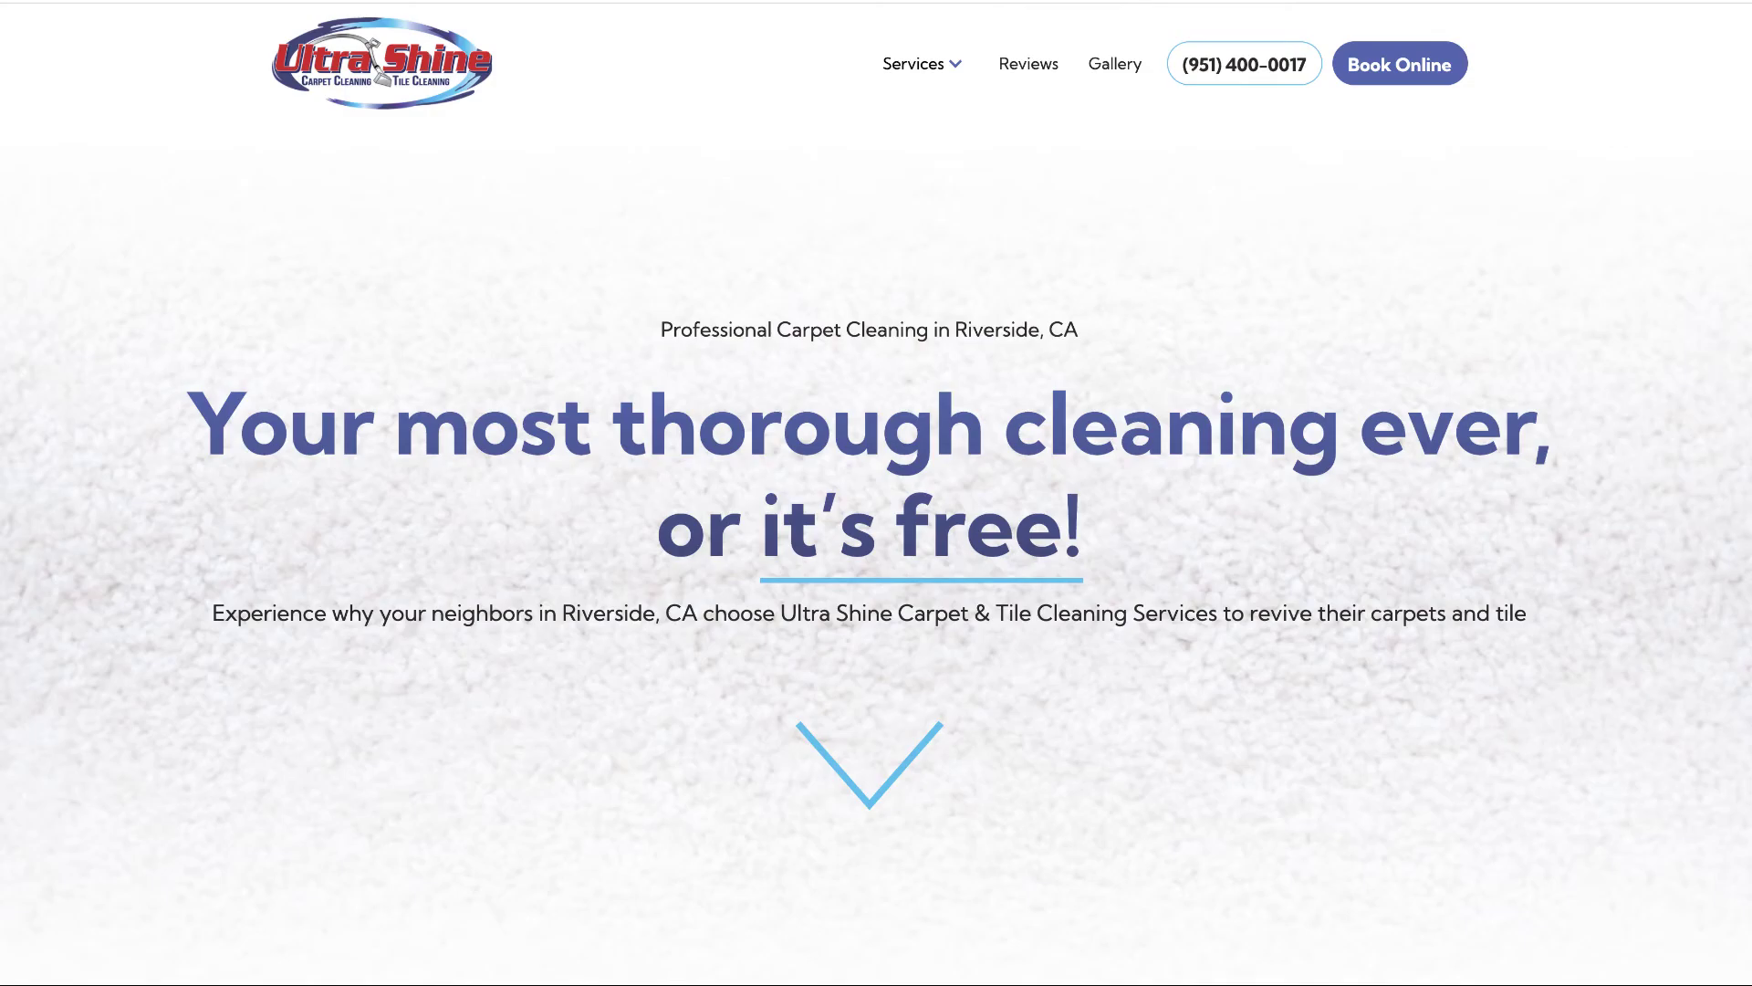
- Copy the Ultra Shine homepage URL from Chrome's address bar
right_click(201, 0)
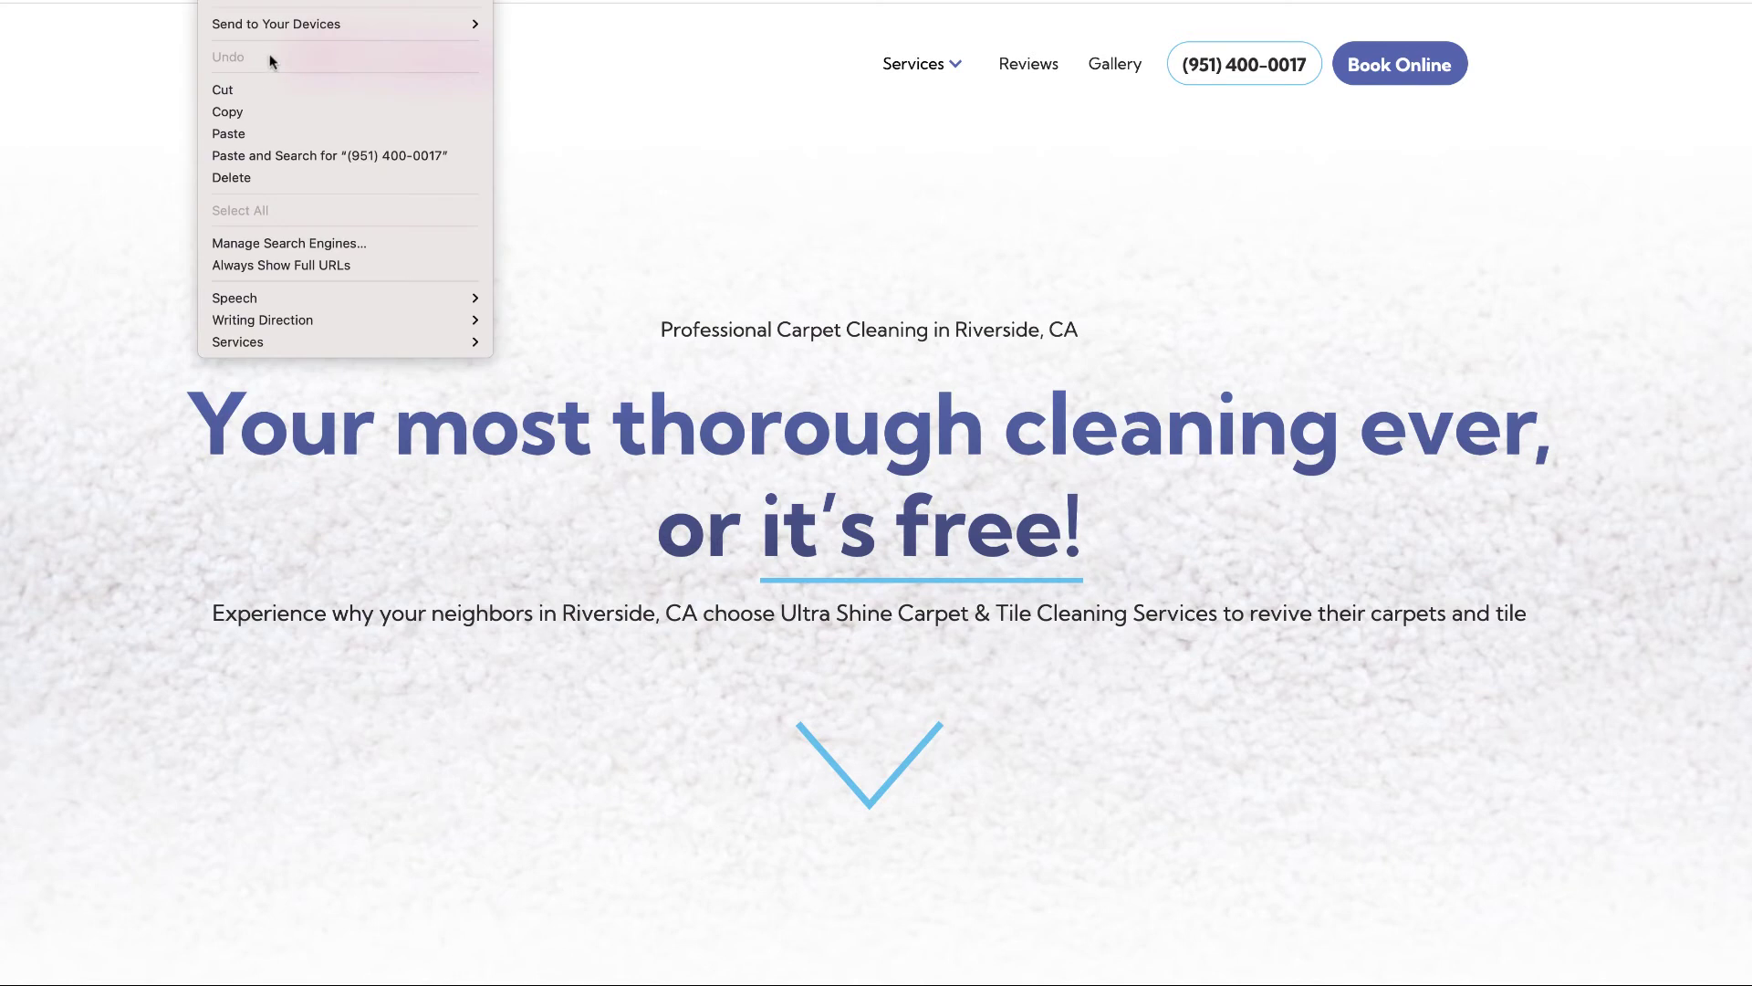
click(228, 111)
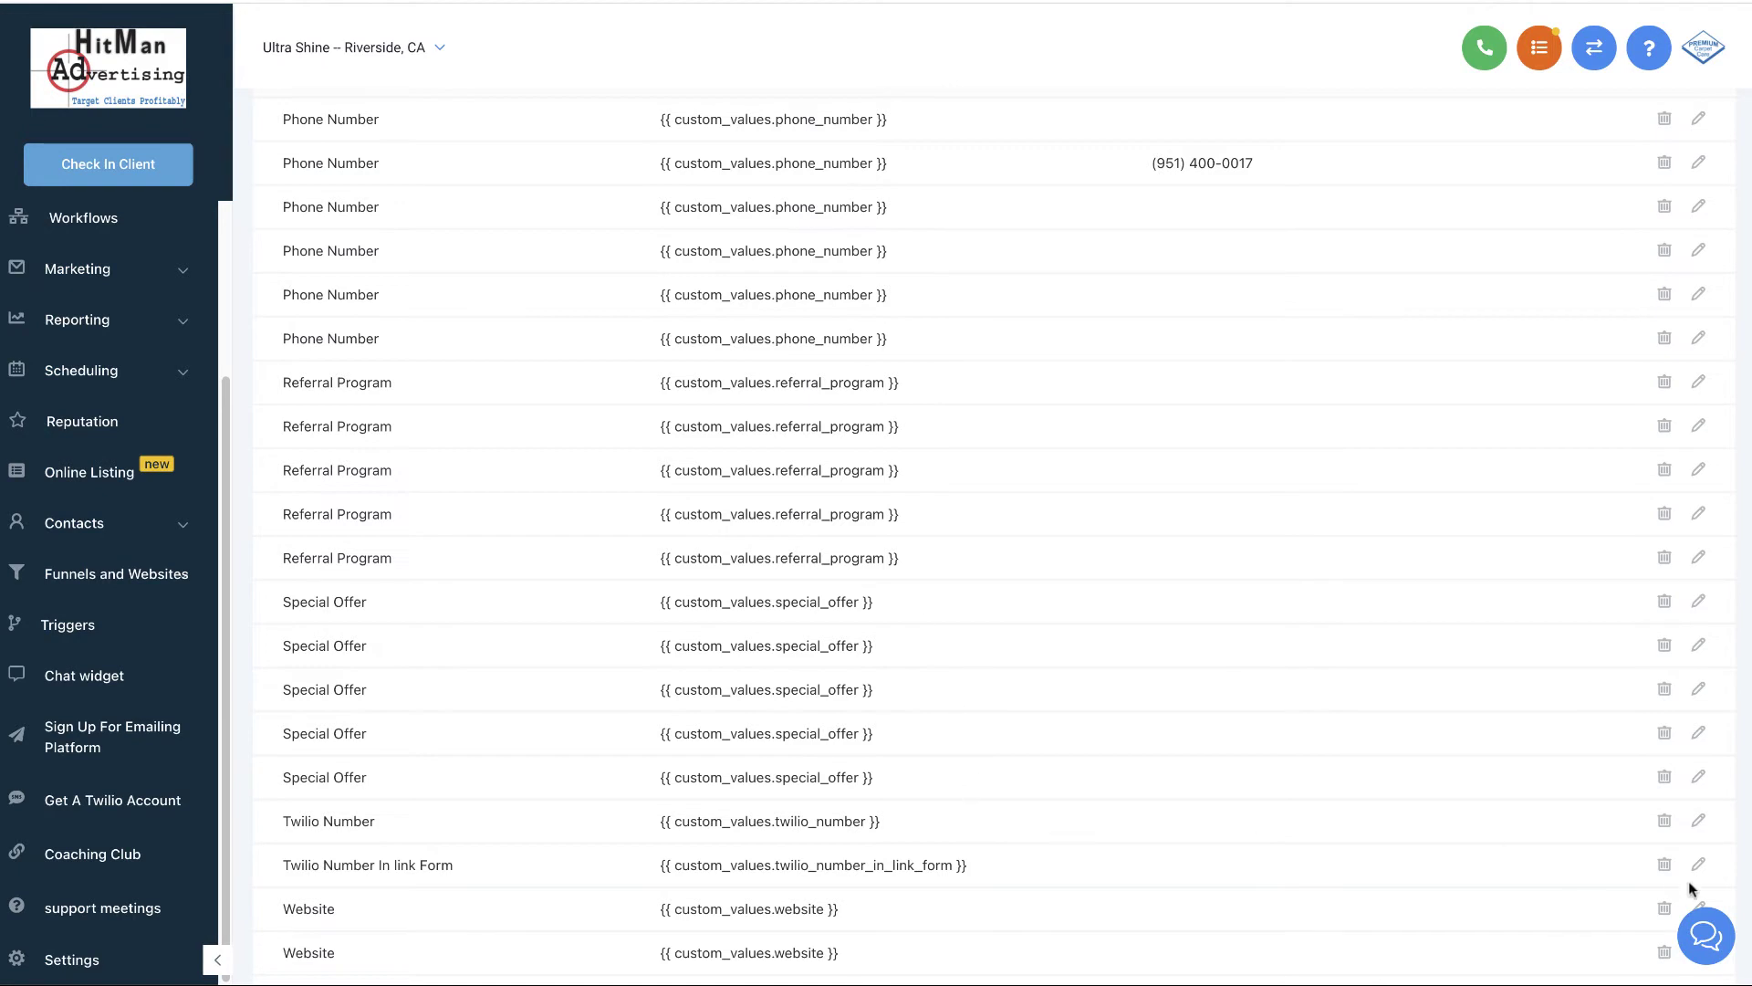
scroll(1597, 806, down, 4)
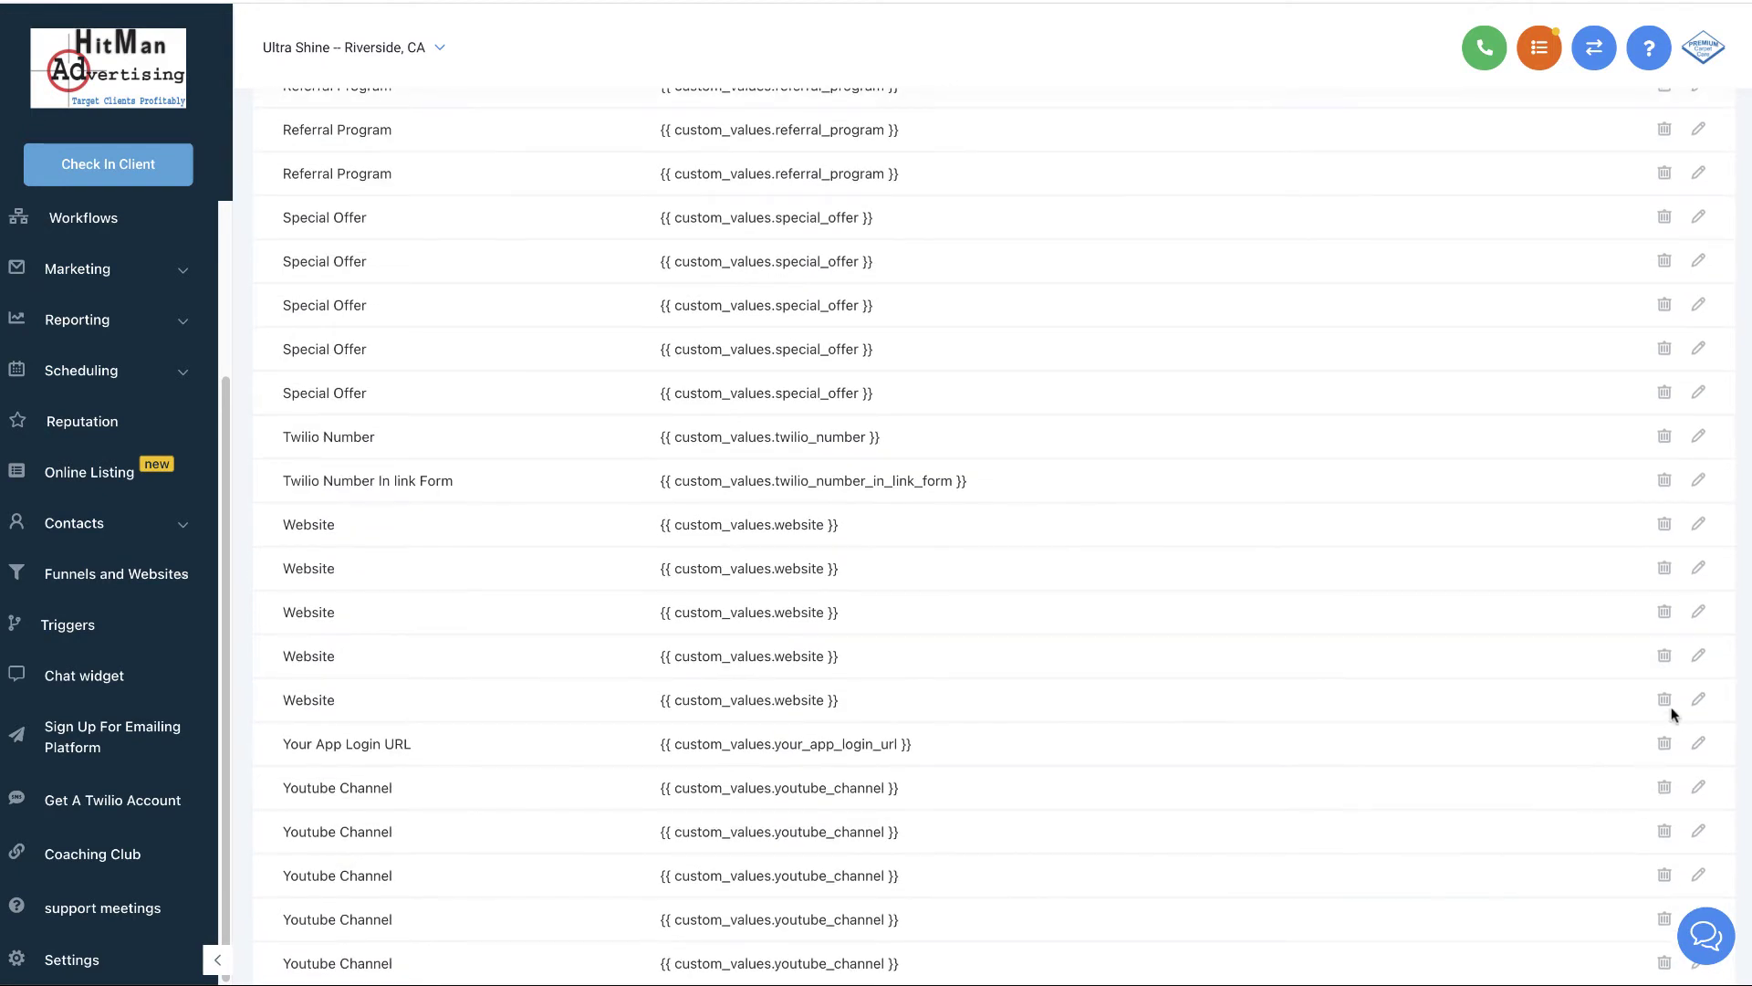
click(1698, 573)
click(713, 259)
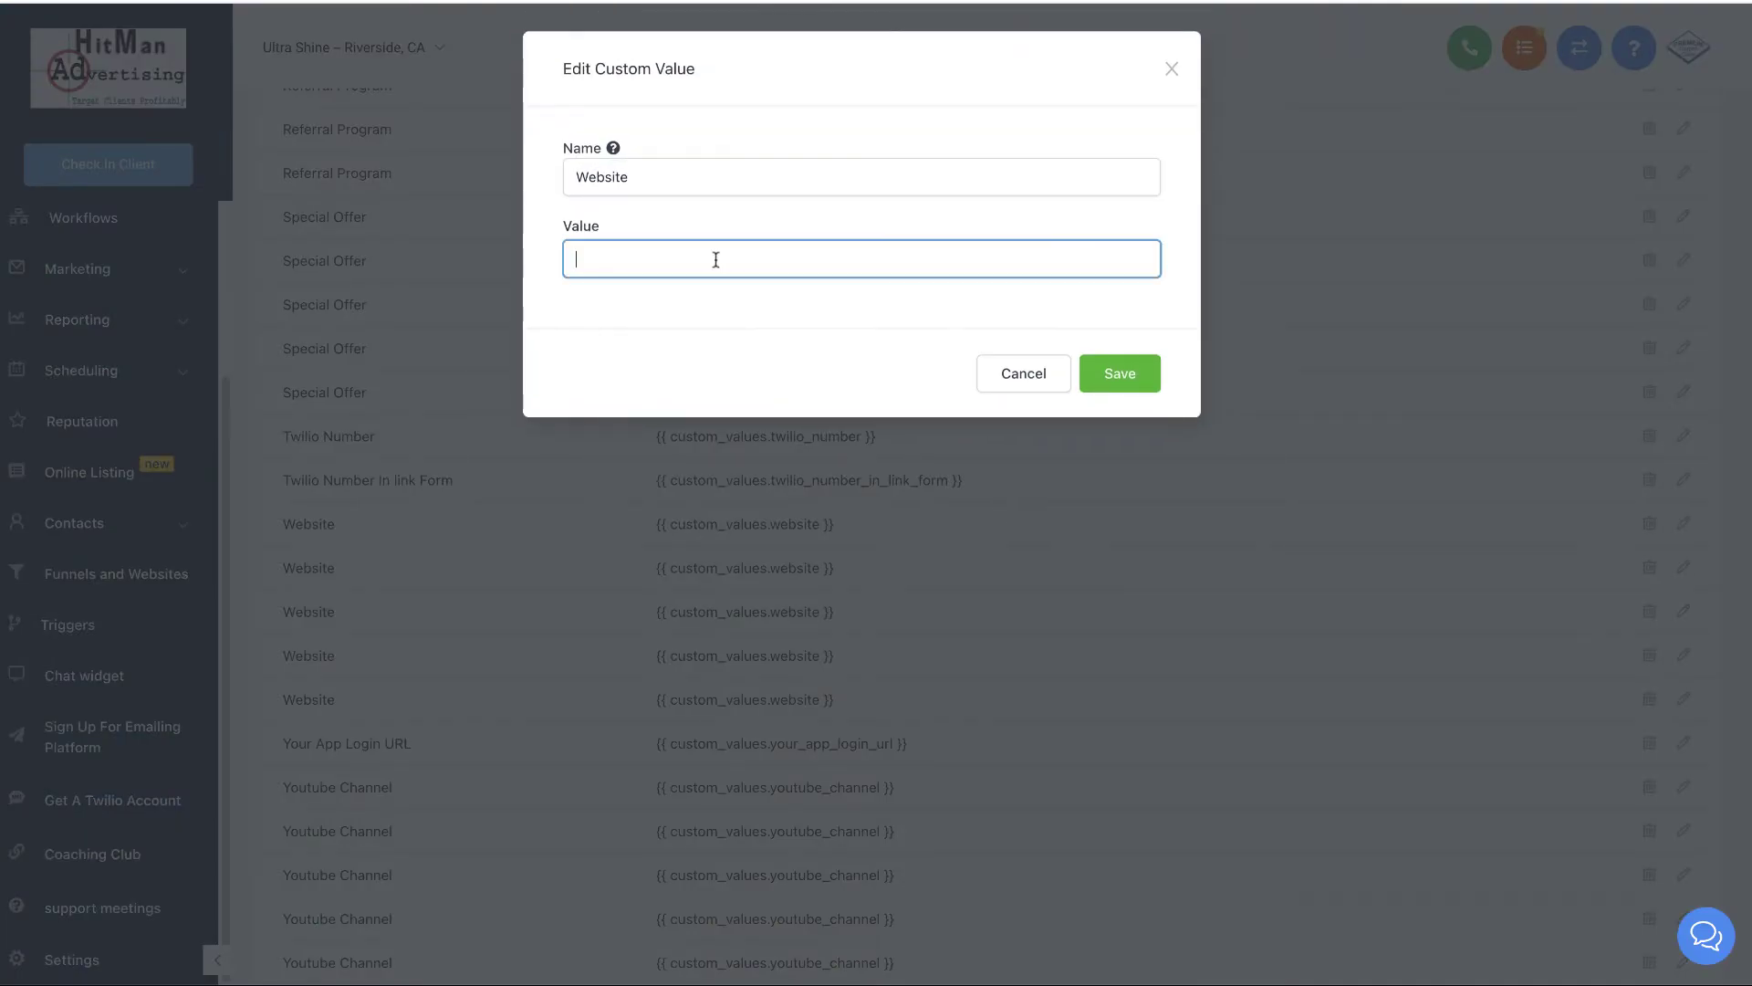
key(ctrl+v)
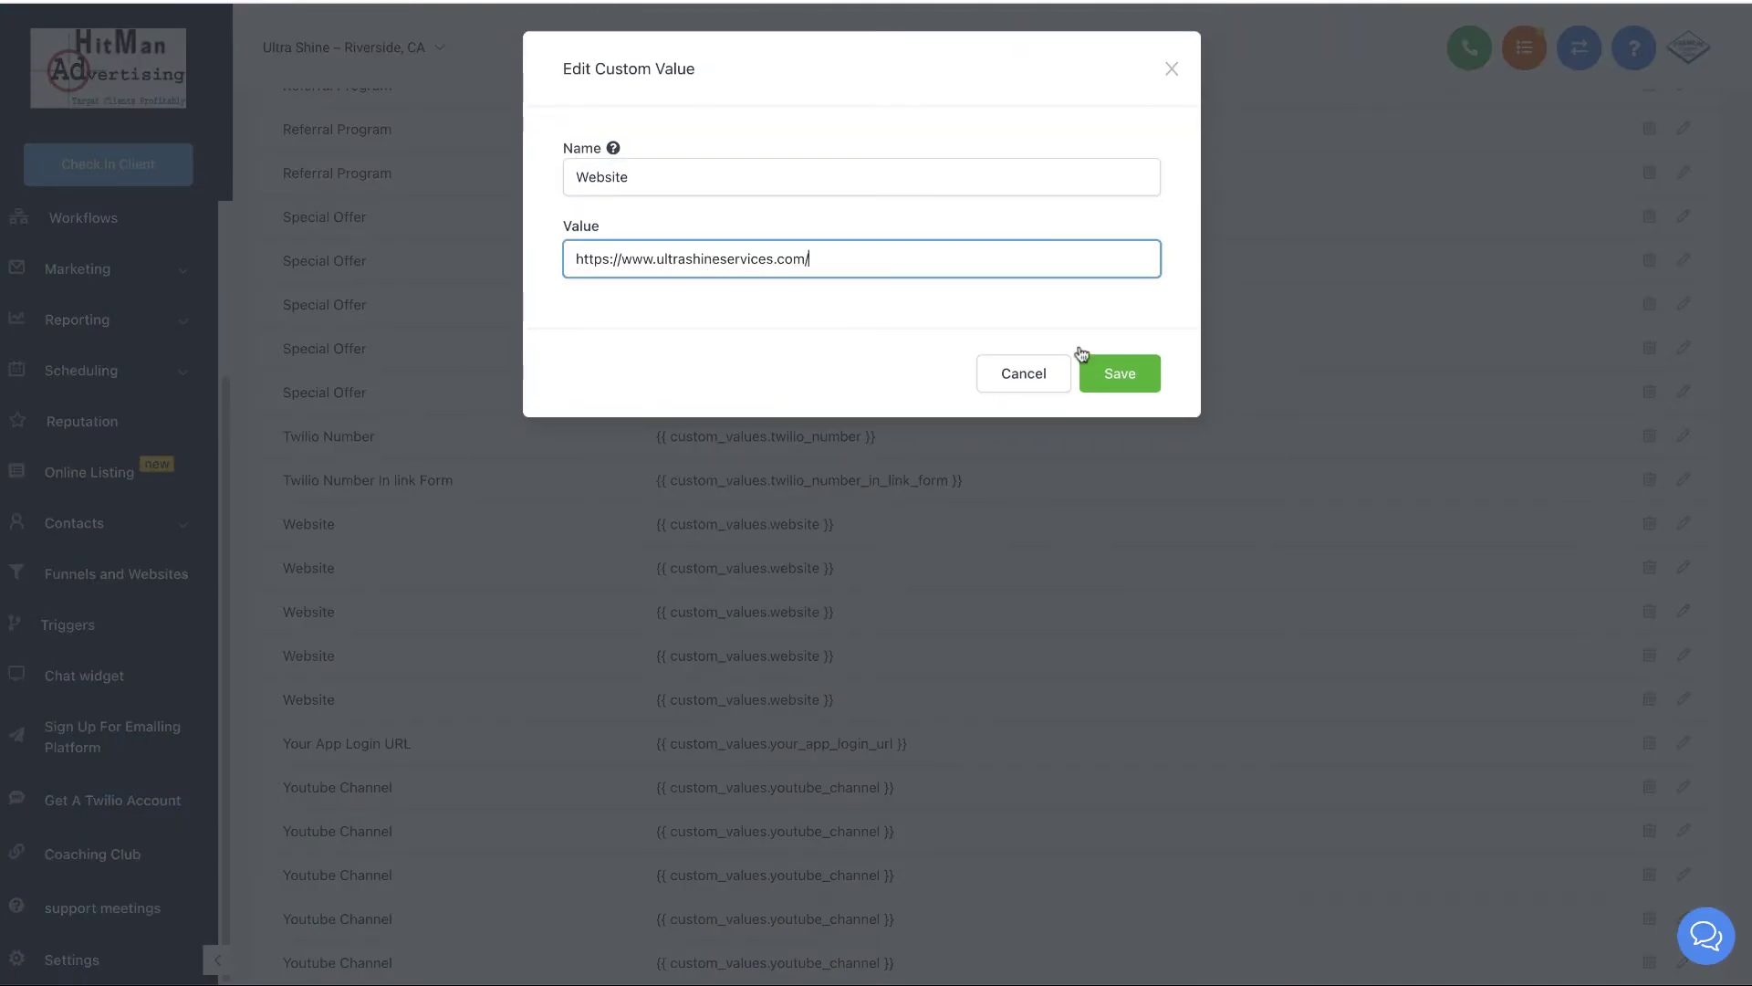
key(BackSpace)
click(1123, 379)
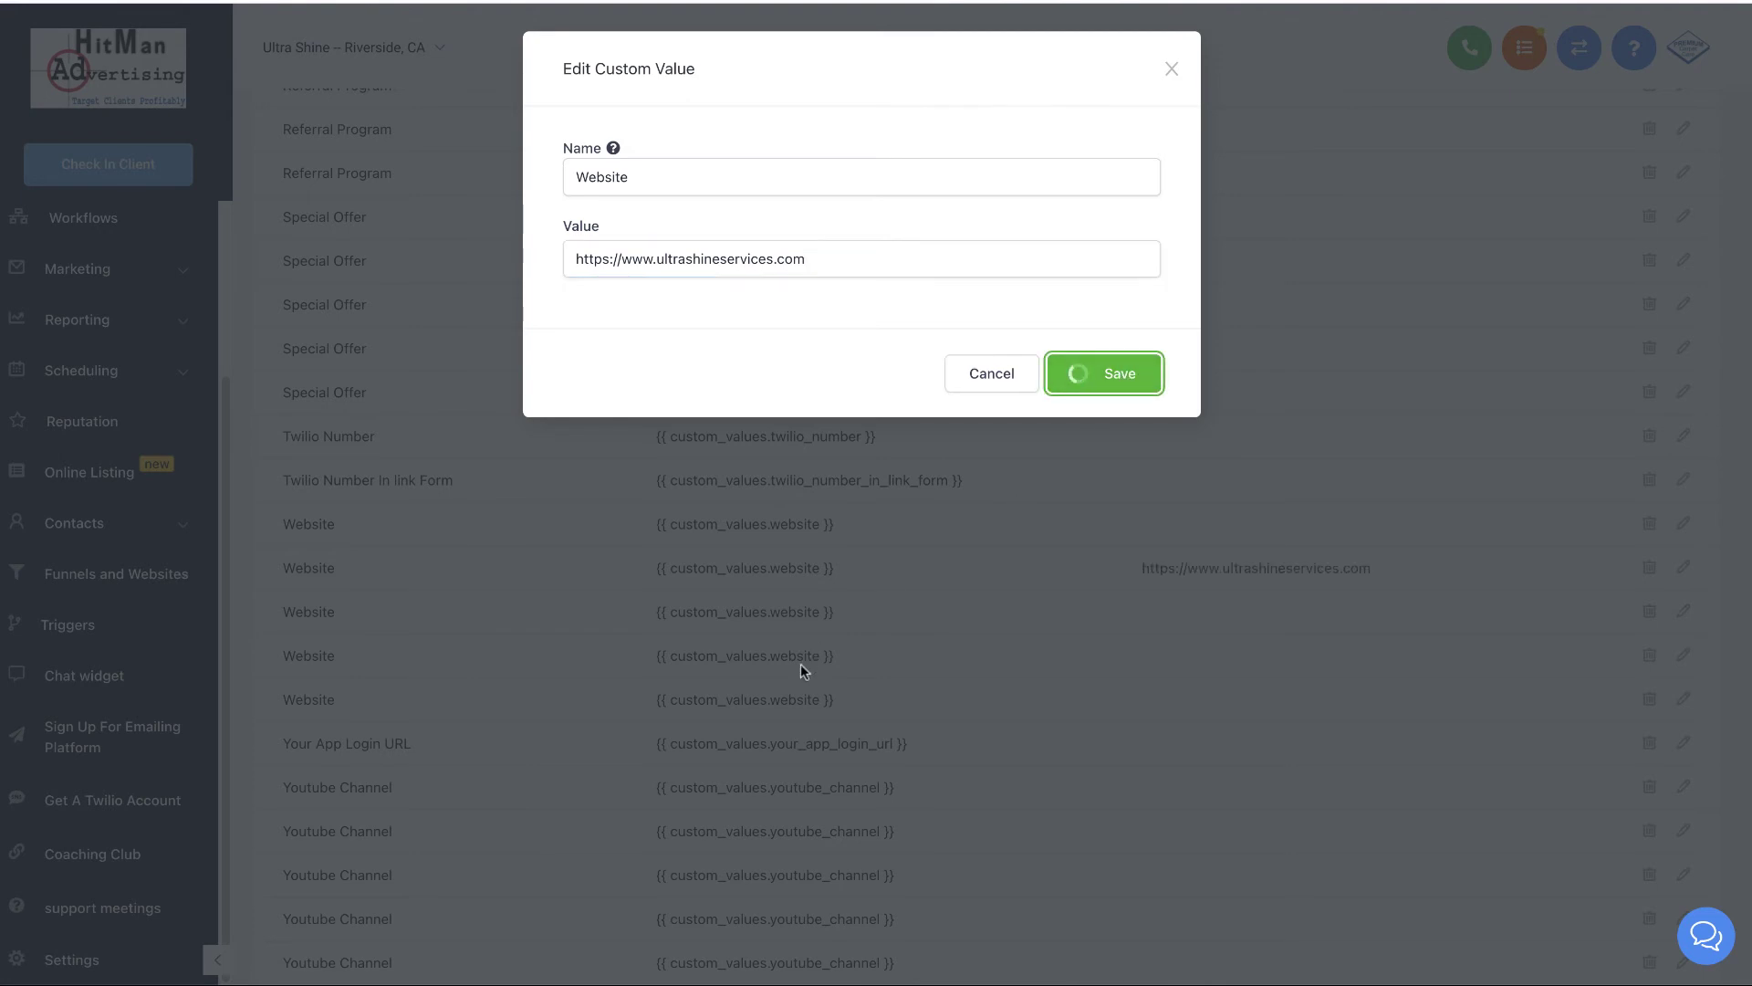
- Scroll back through the Custom Values table to check the Phone Number and Website entries
scroll(801, 673, down, 1)
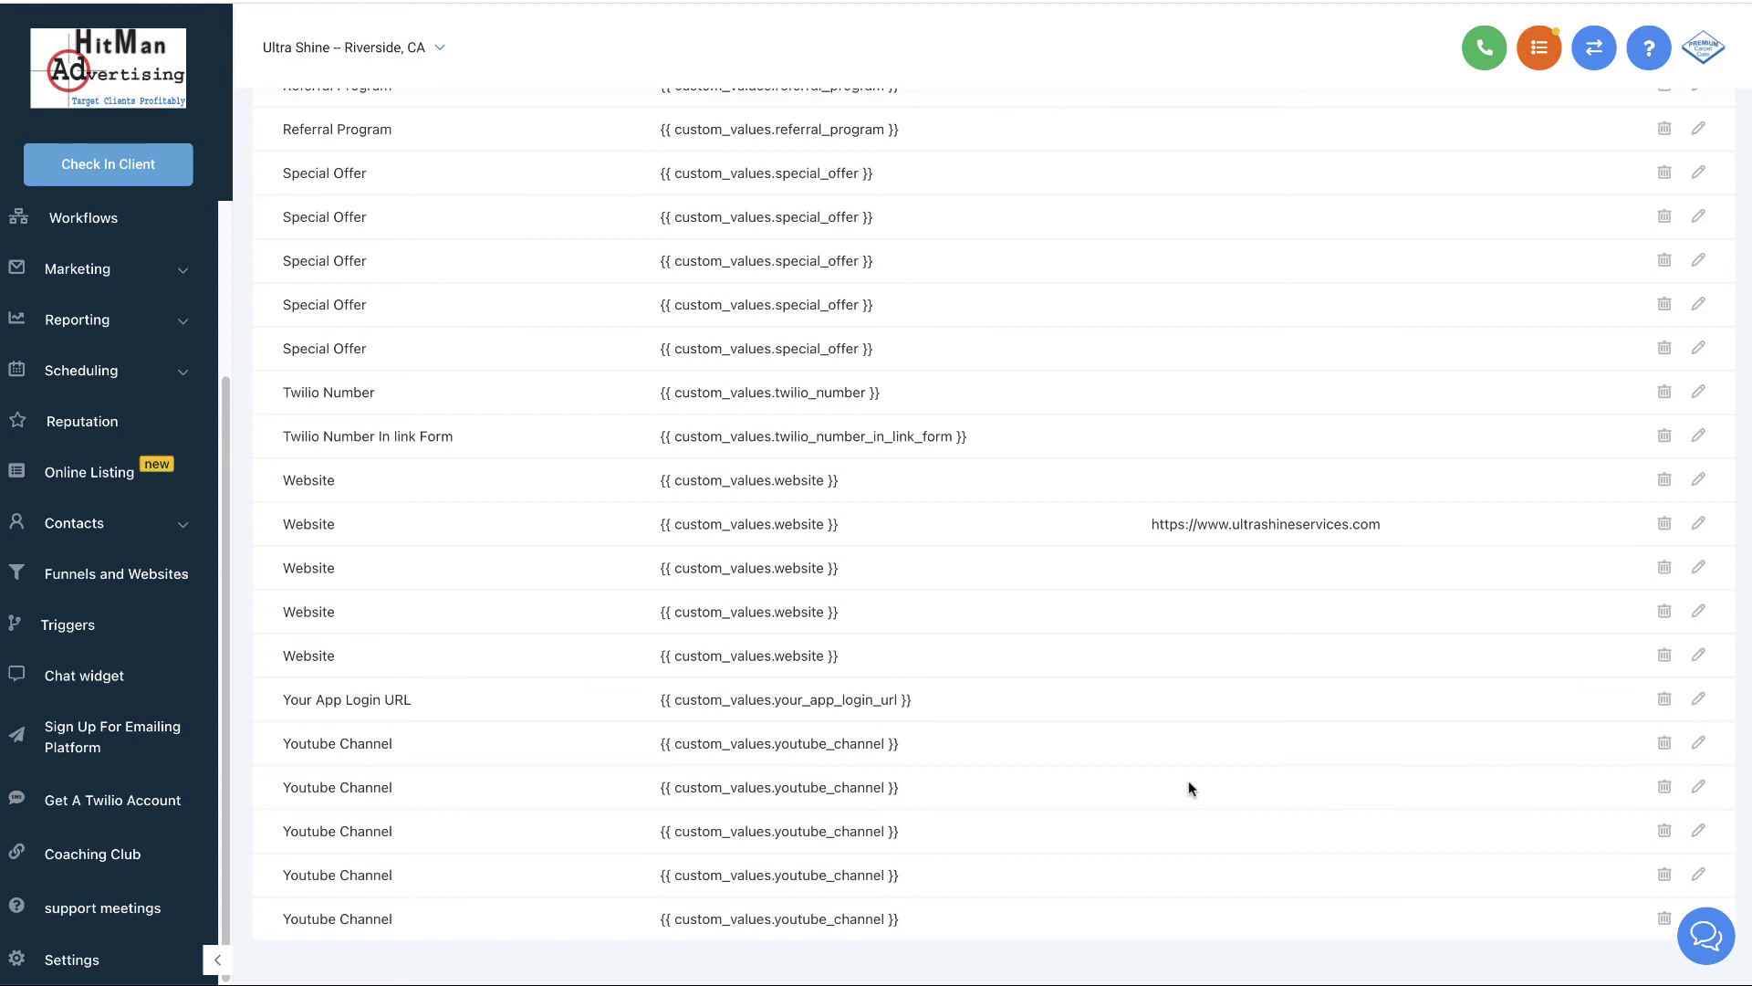
scroll(958, 742, up, 1)
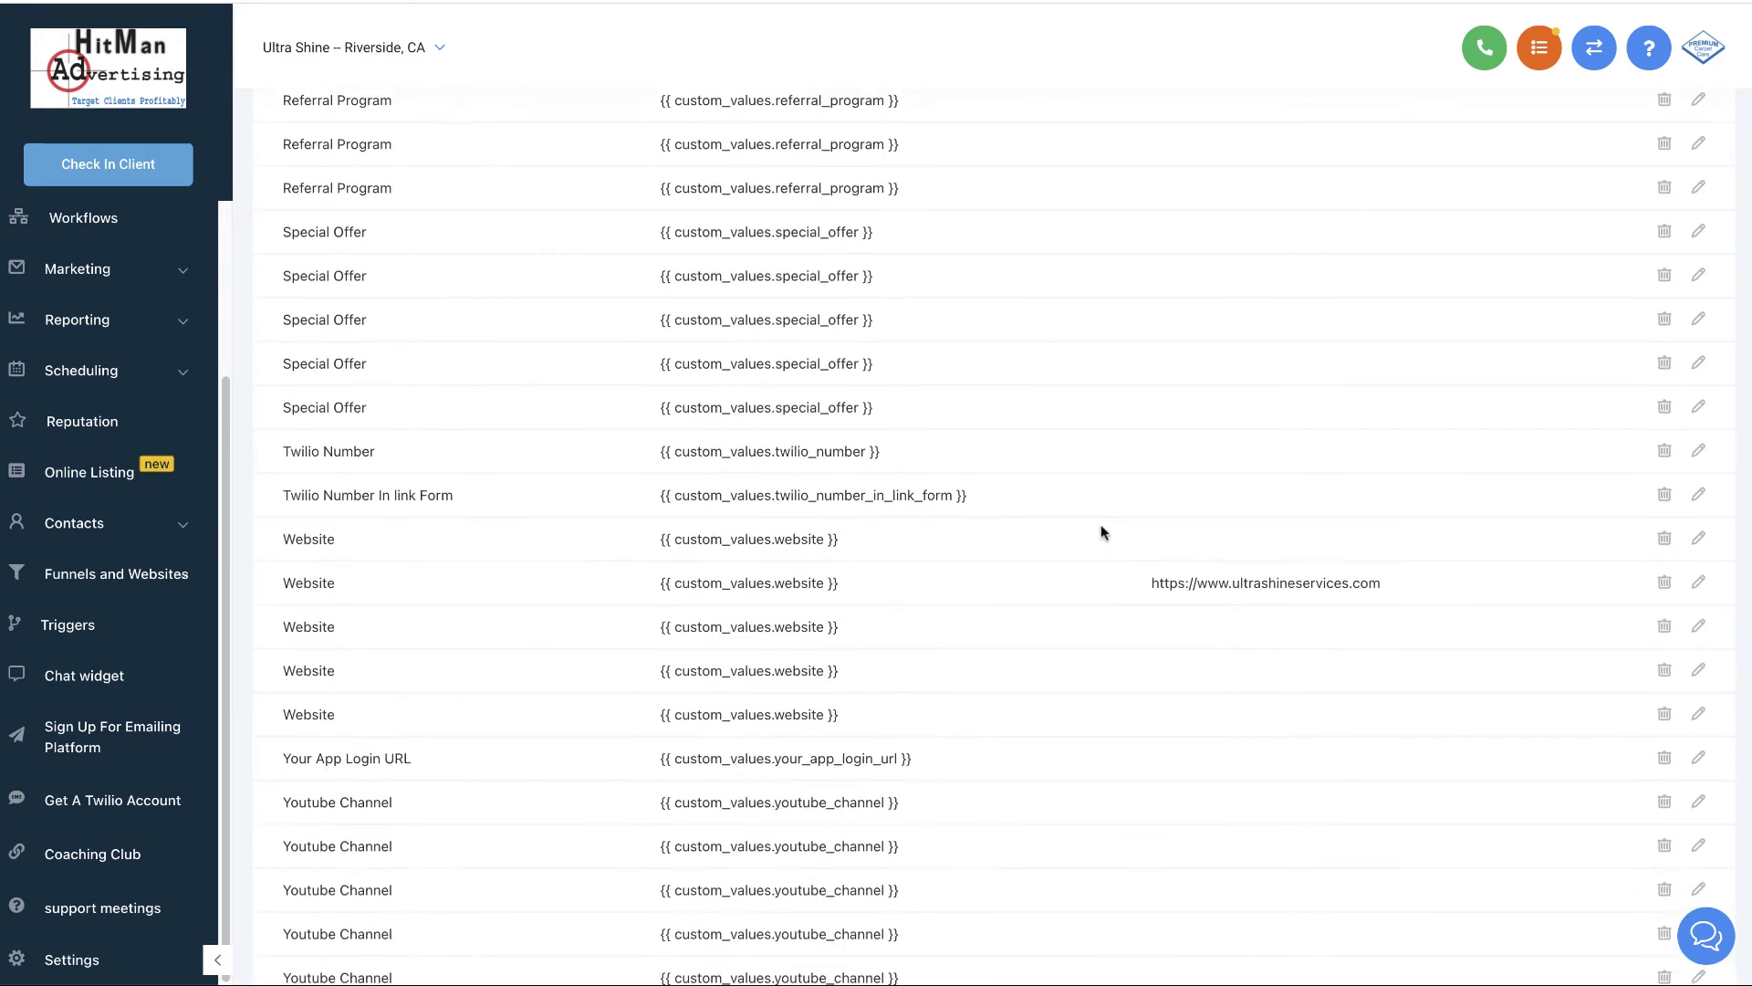
scroll(1016, 617, up, 2)
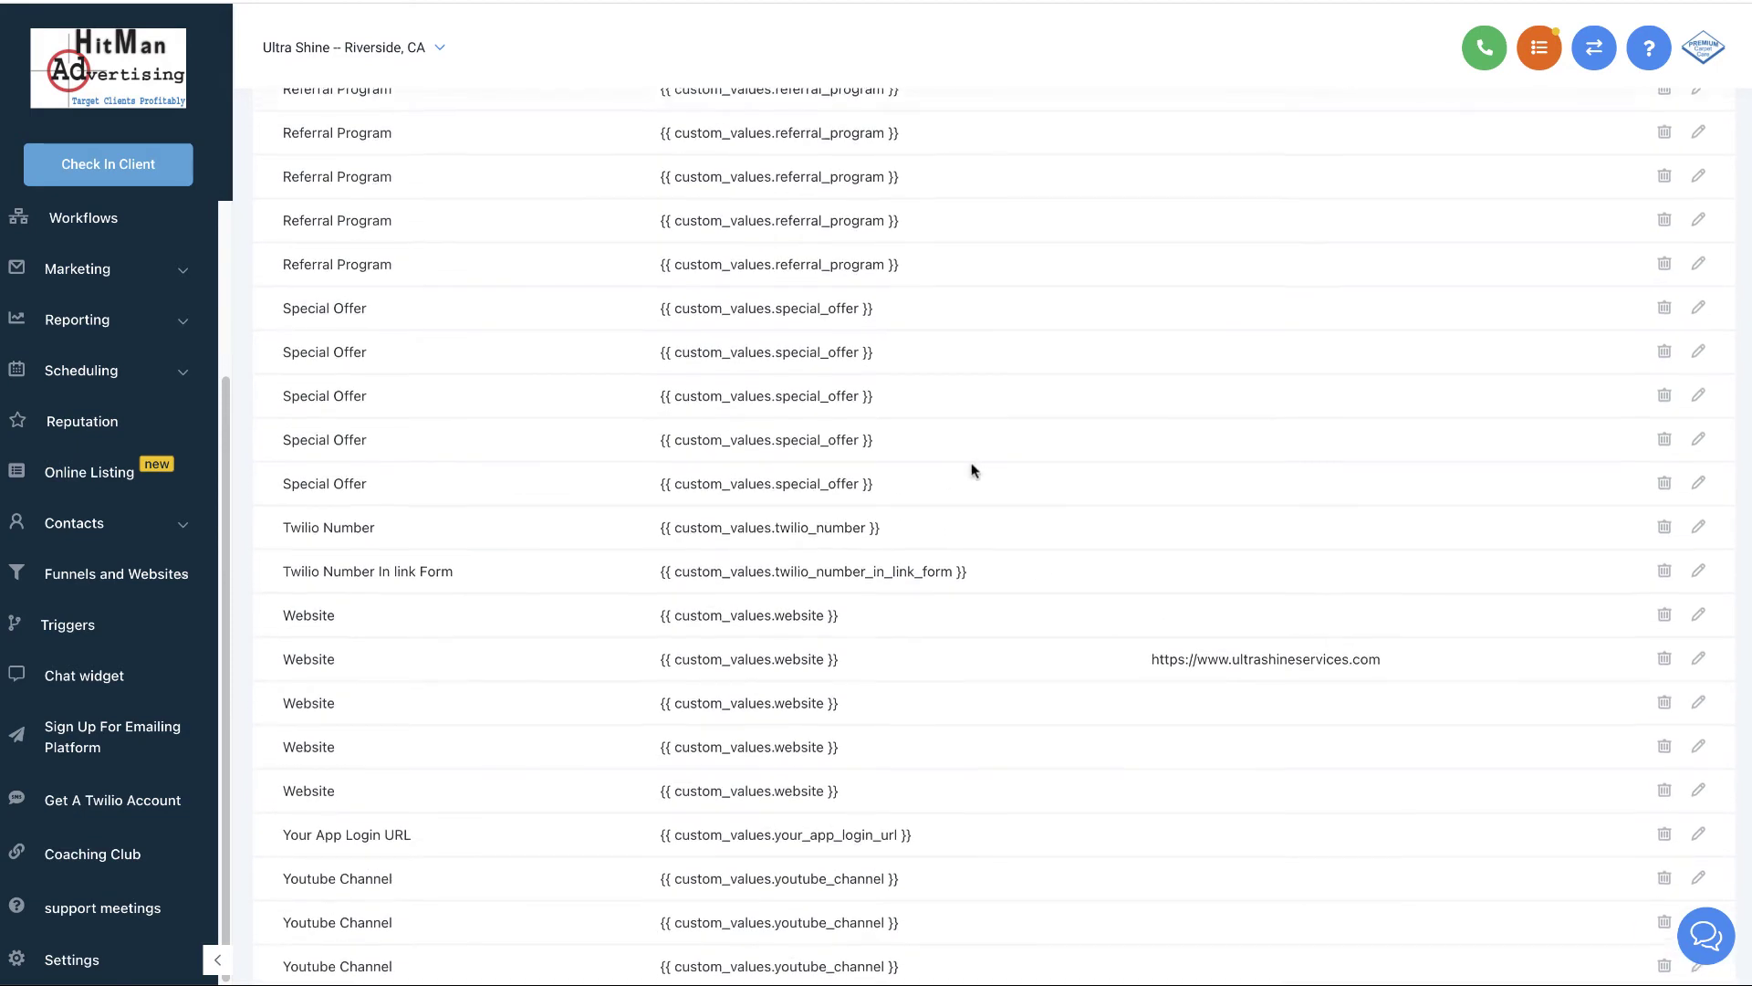
scroll(972, 470, up, 11)
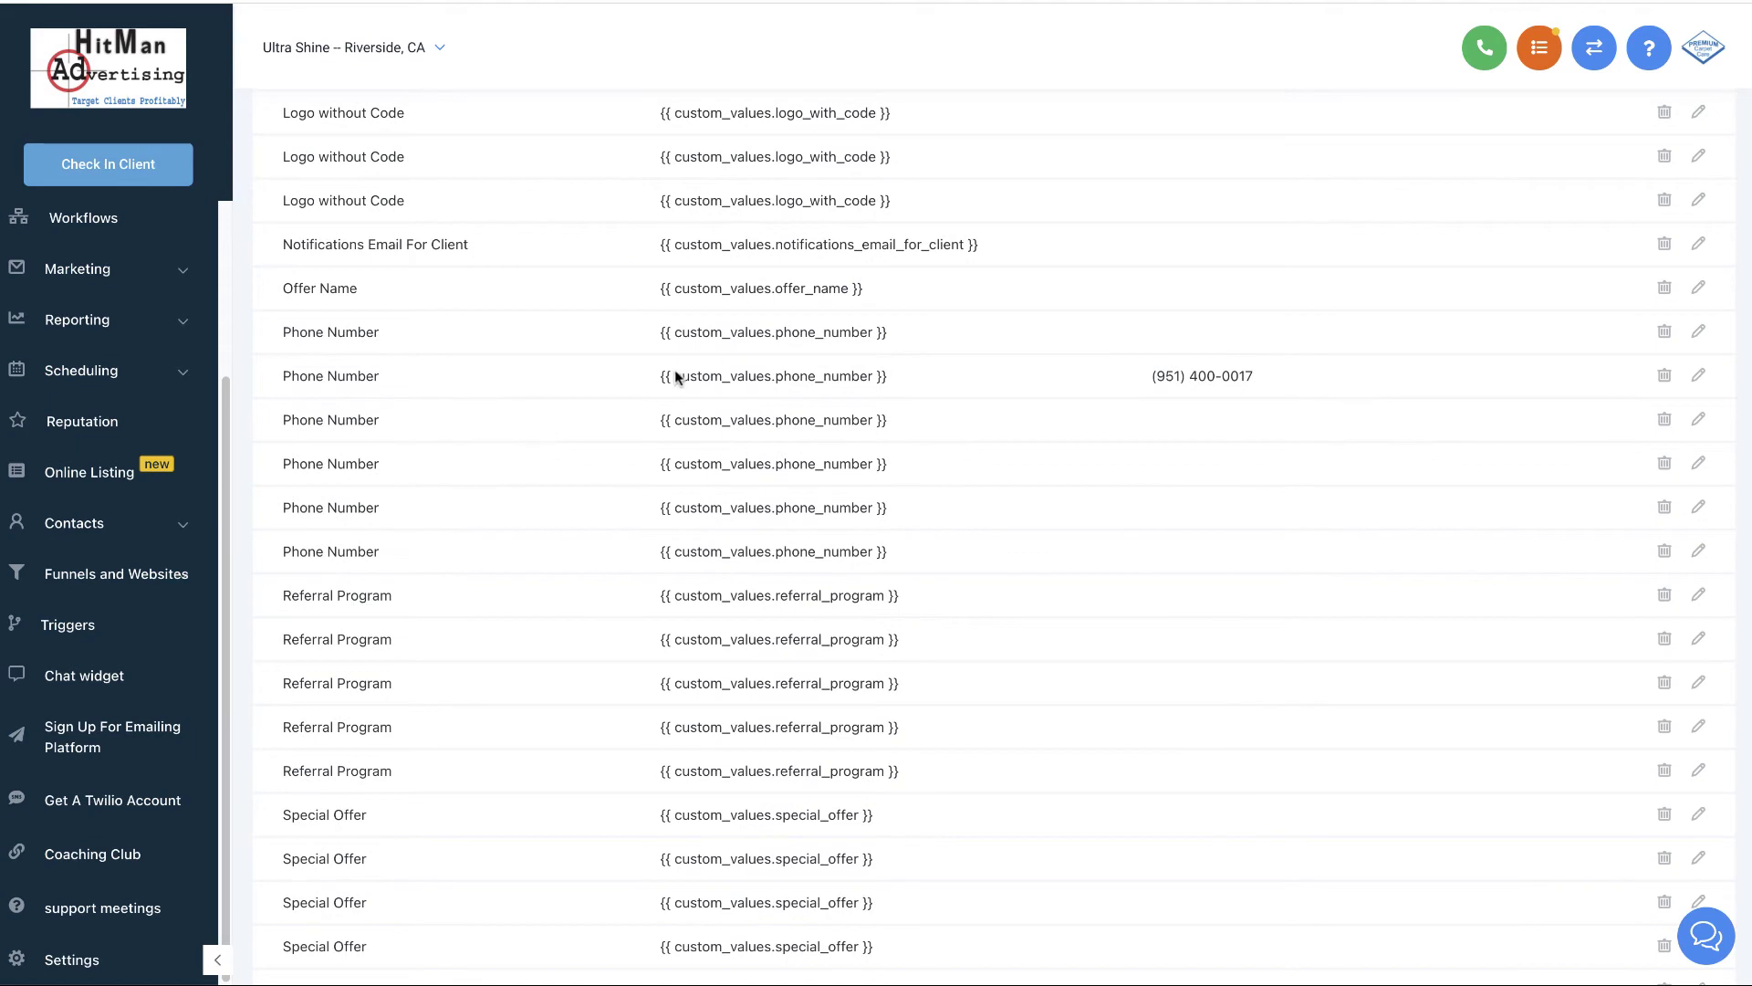
scroll(980, 446, up, 1)
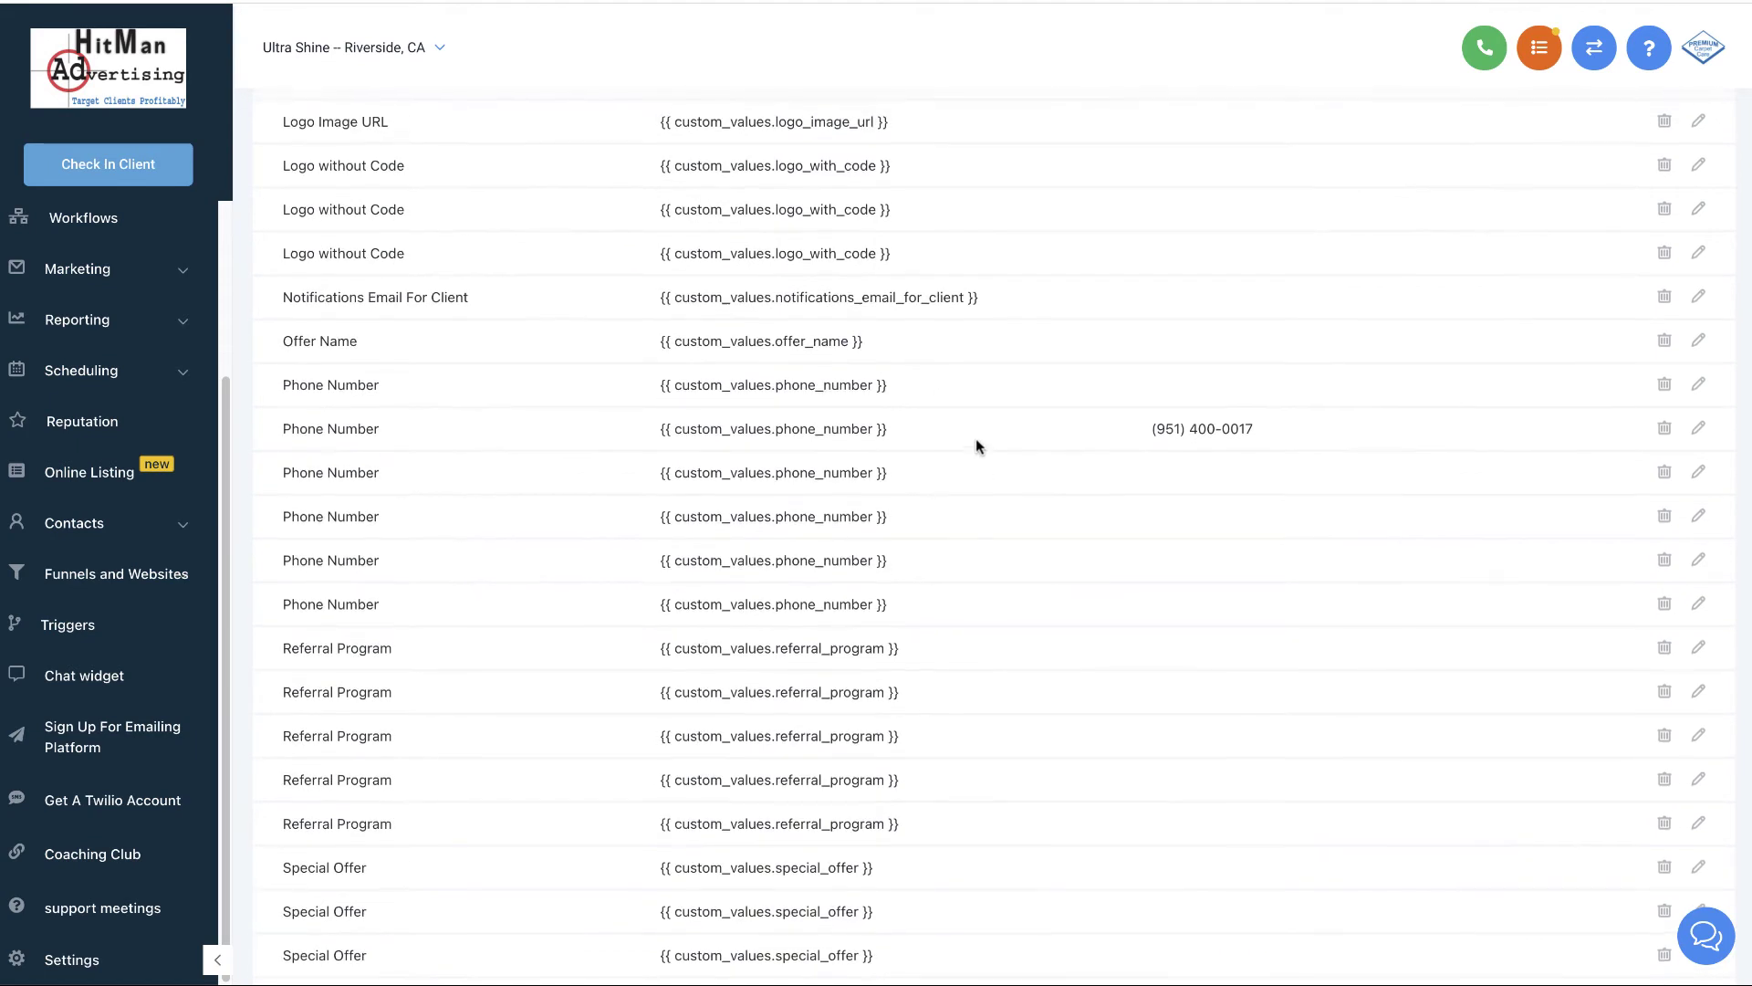
scroll(976, 445, up, 2)
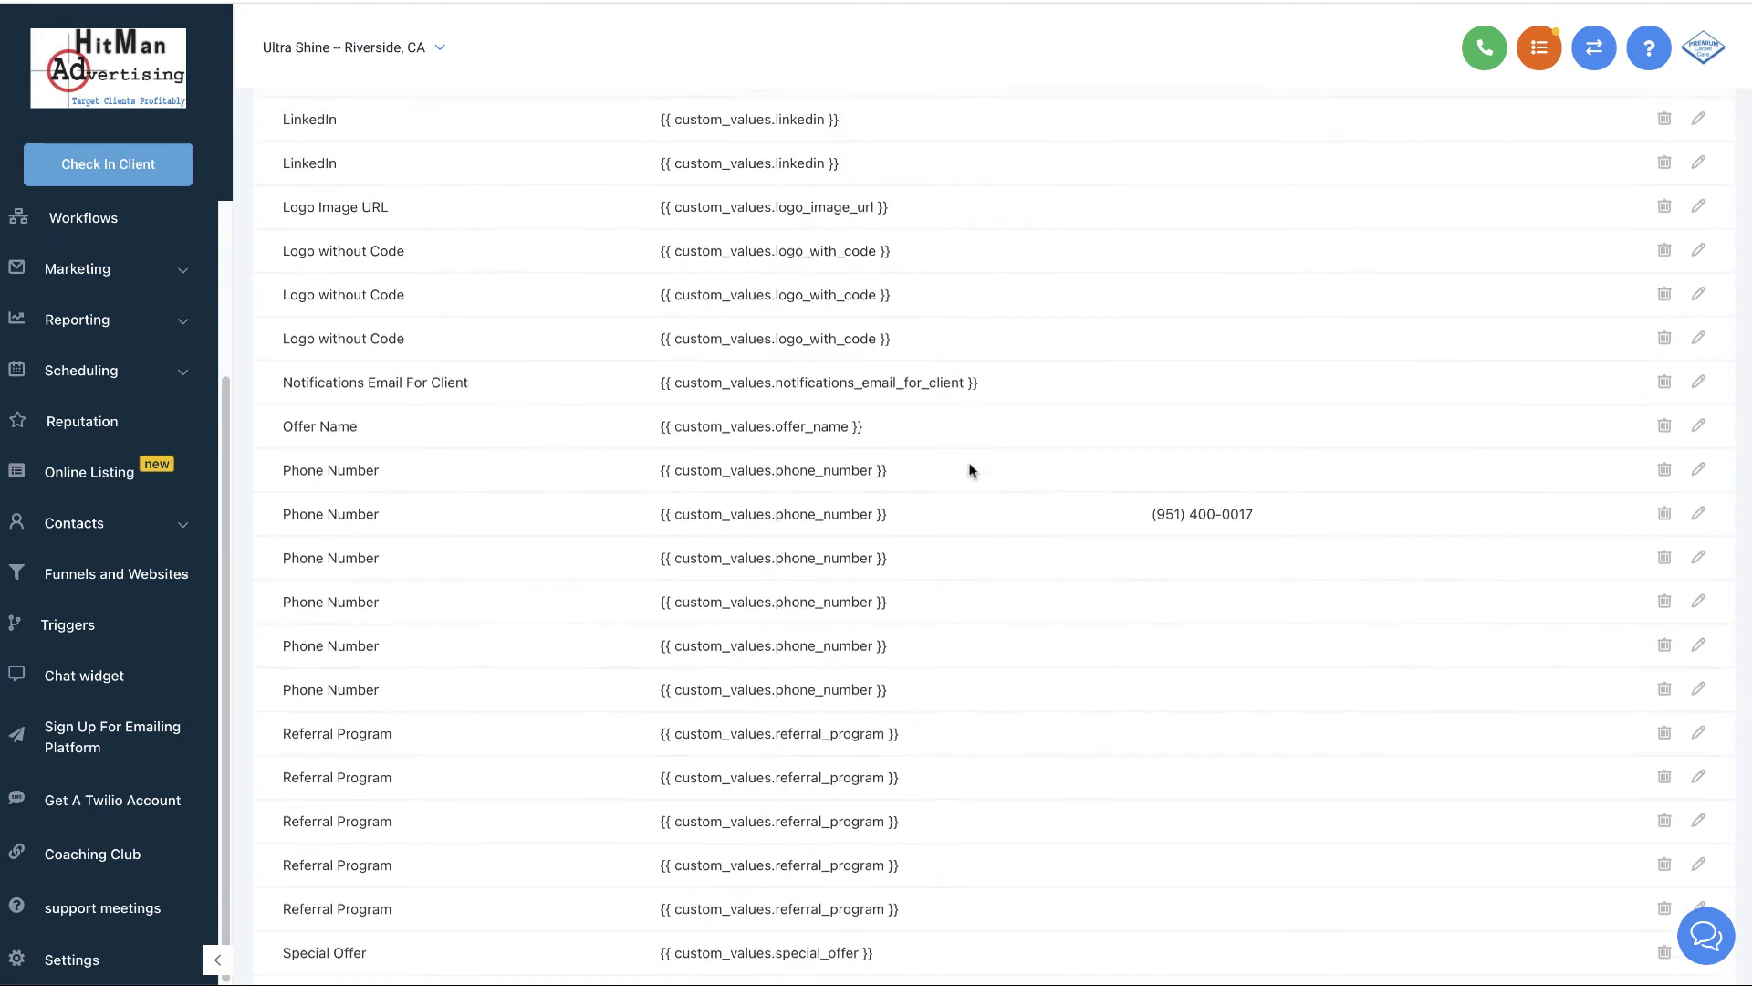
scroll(969, 470, up, 2)
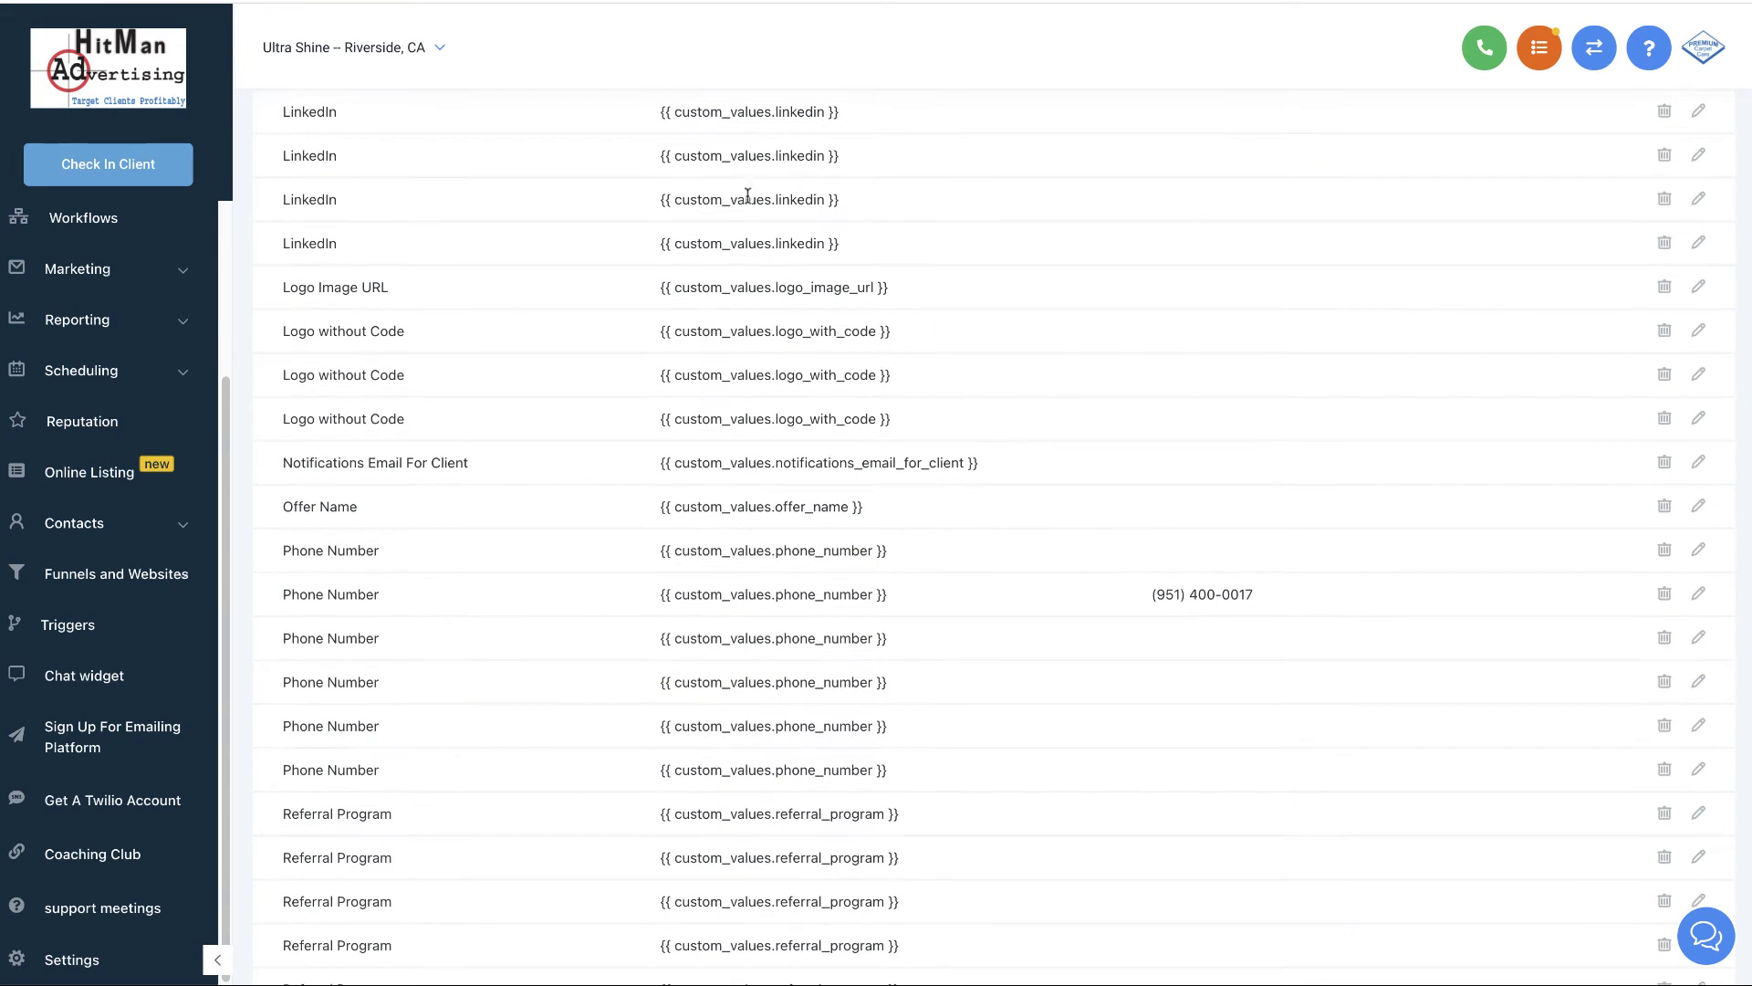
scroll(976, 435, up, 1)
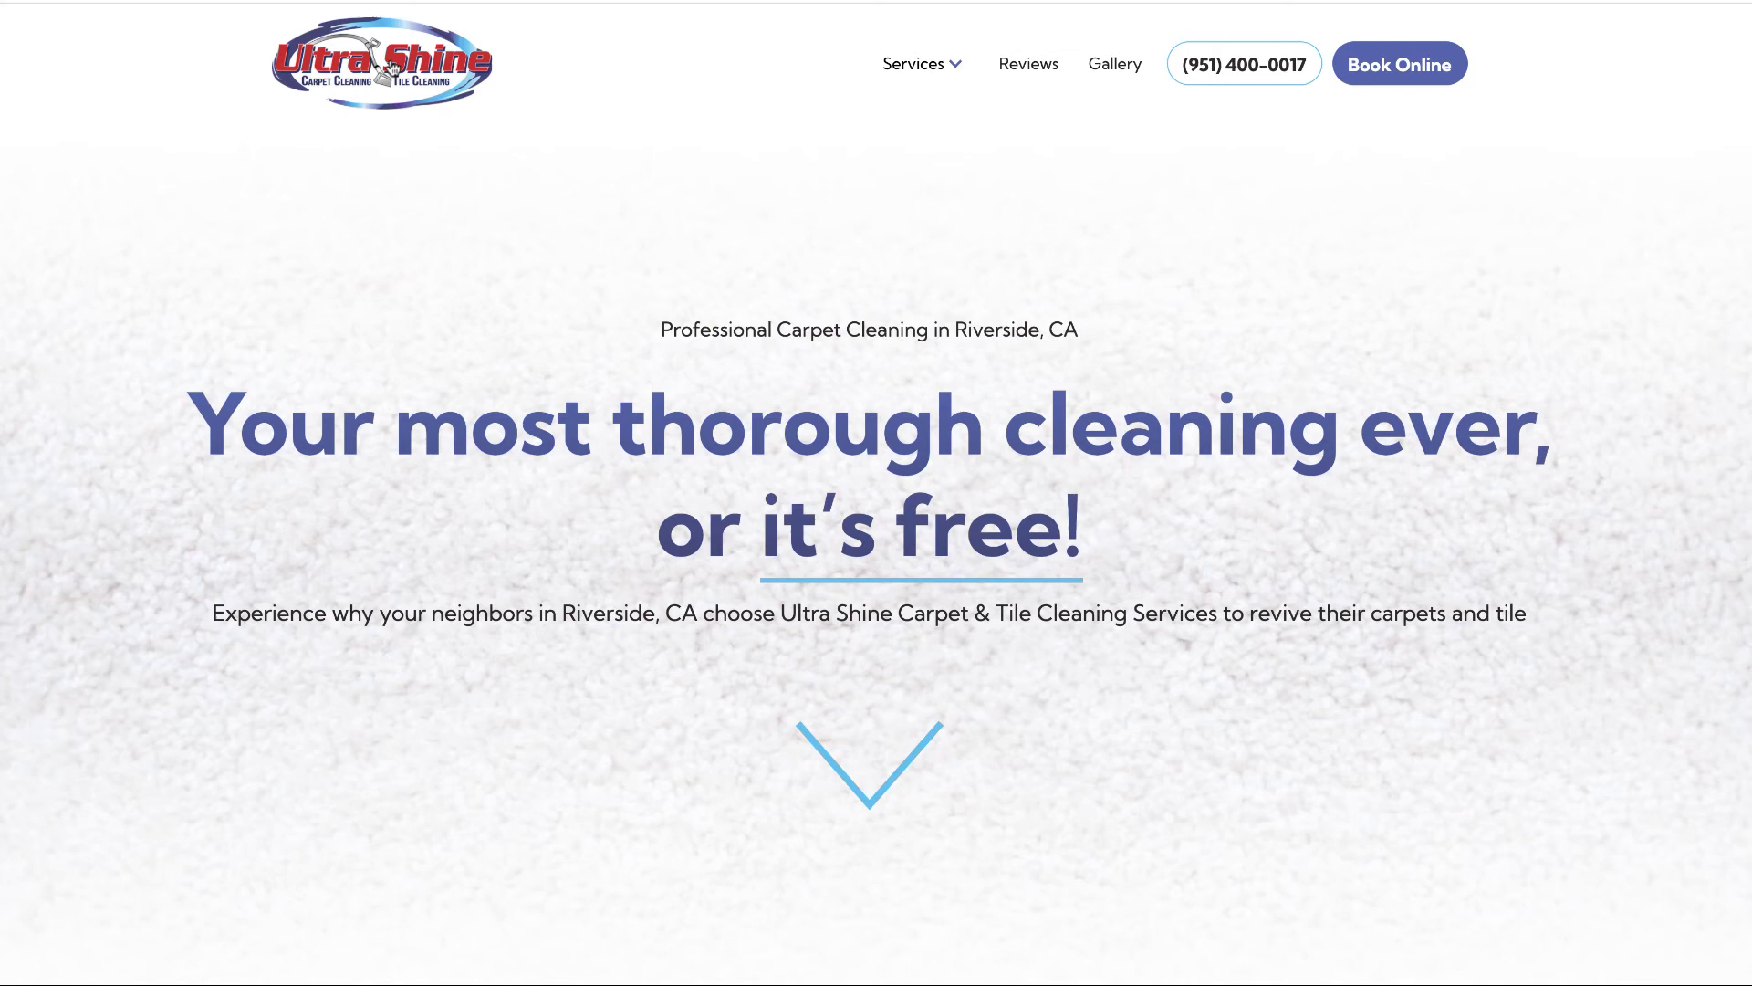
- Open the Ultra Shine logo image in its own tab to capture its web address, then return to the homepage
right_click(392, 68)
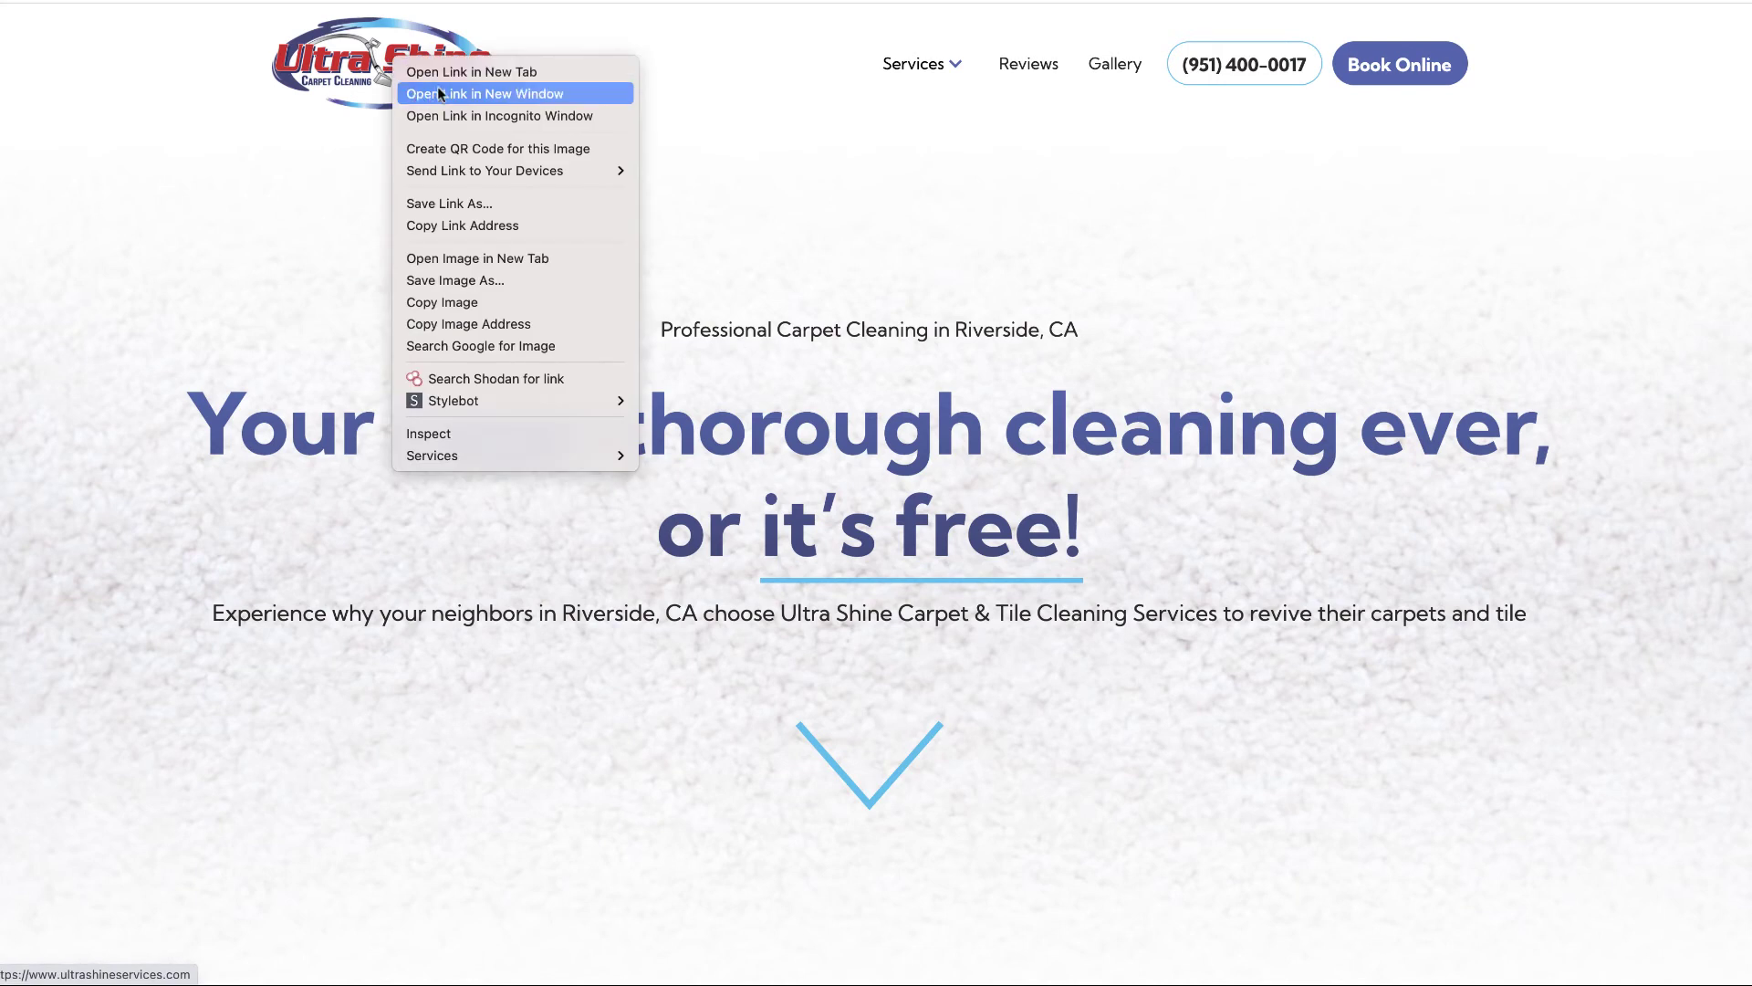
click(475, 261)
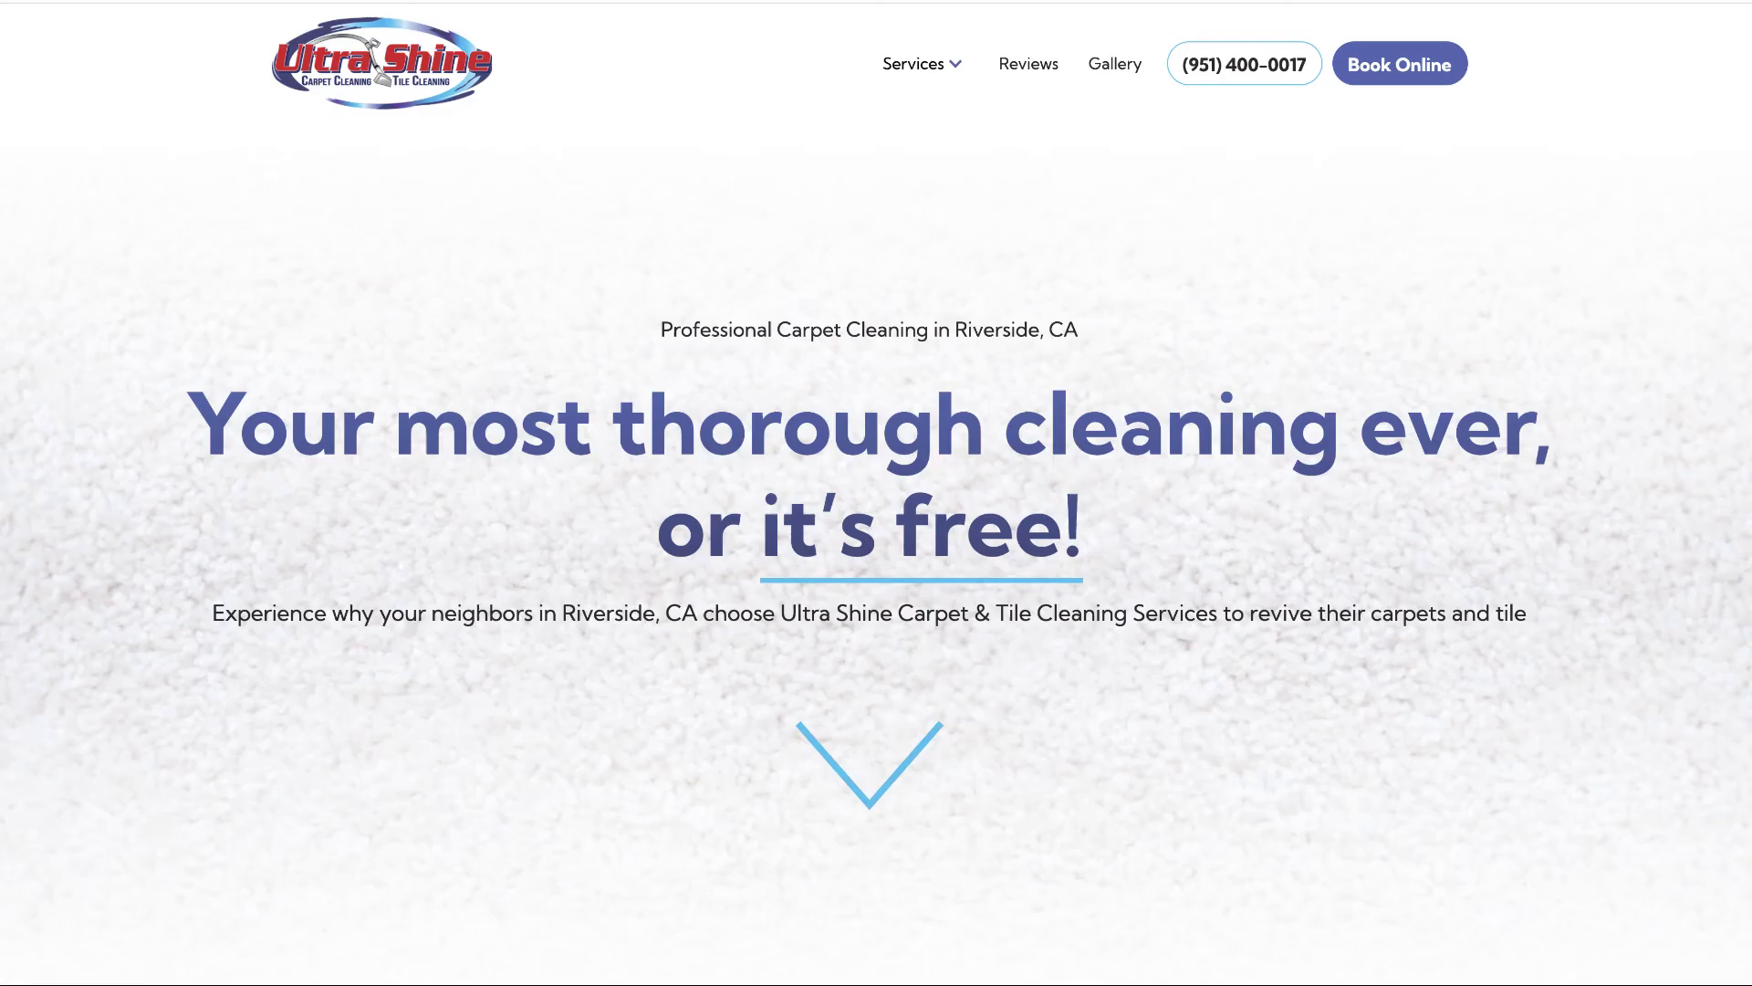
click(1049, 23)
right_click(398, 54)
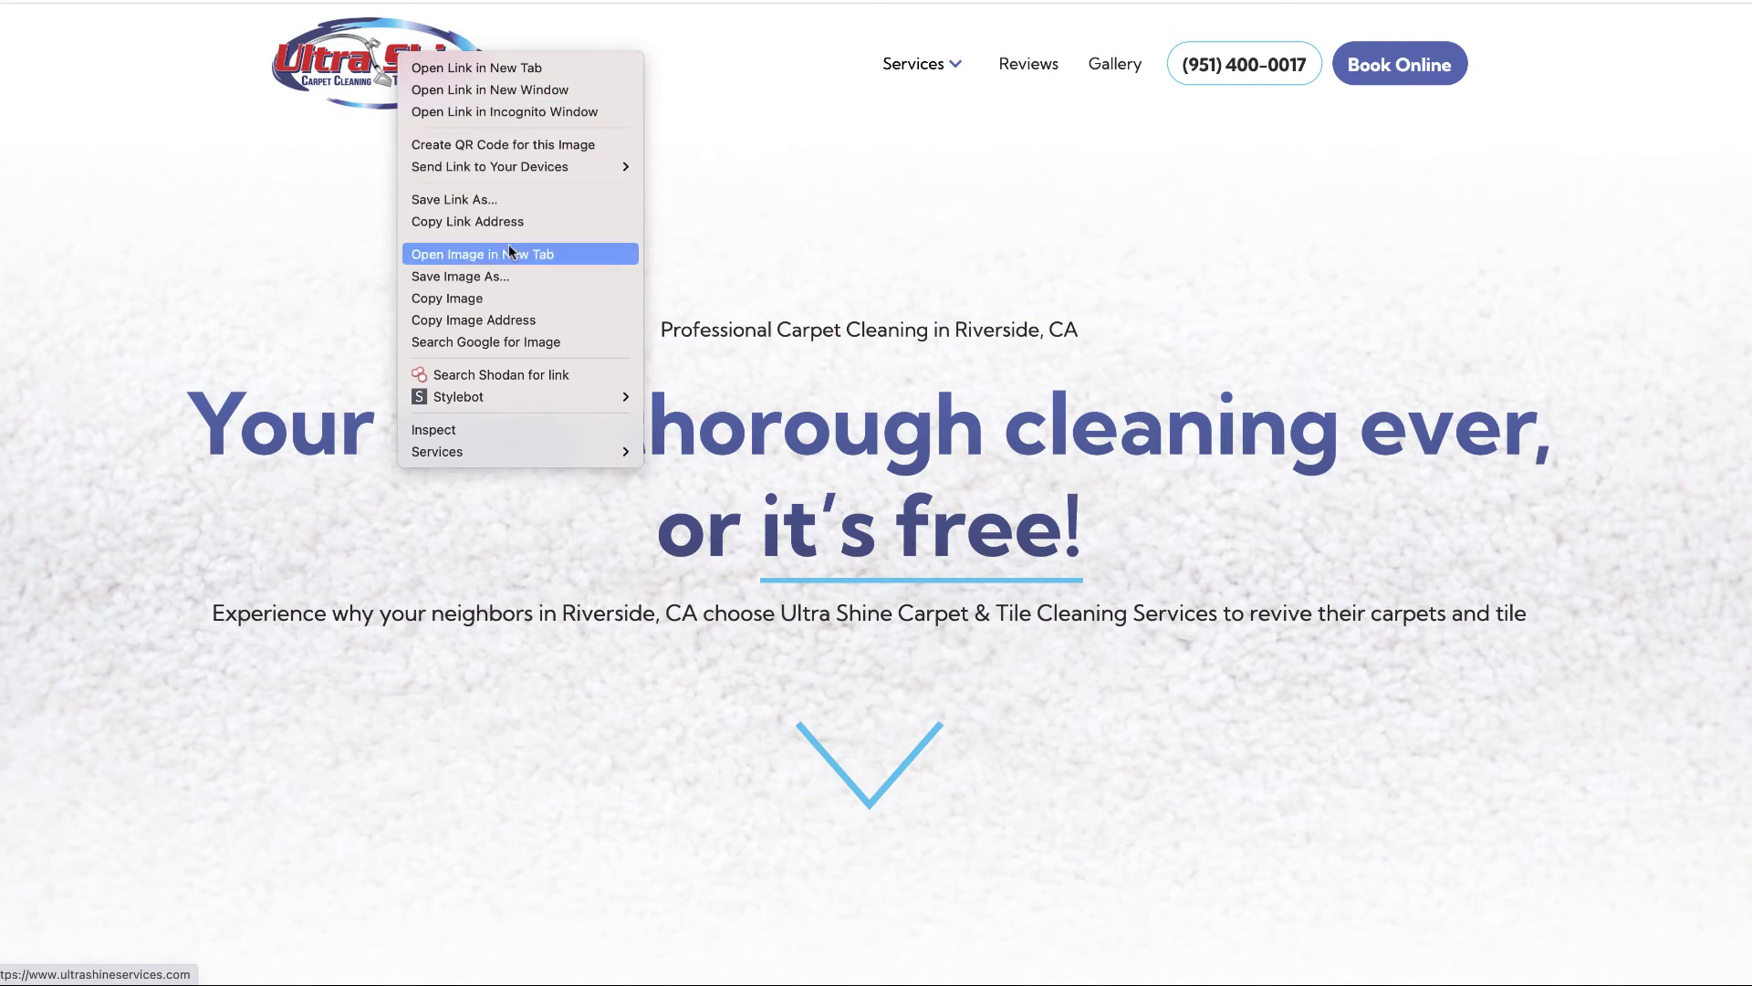
key(Escape)
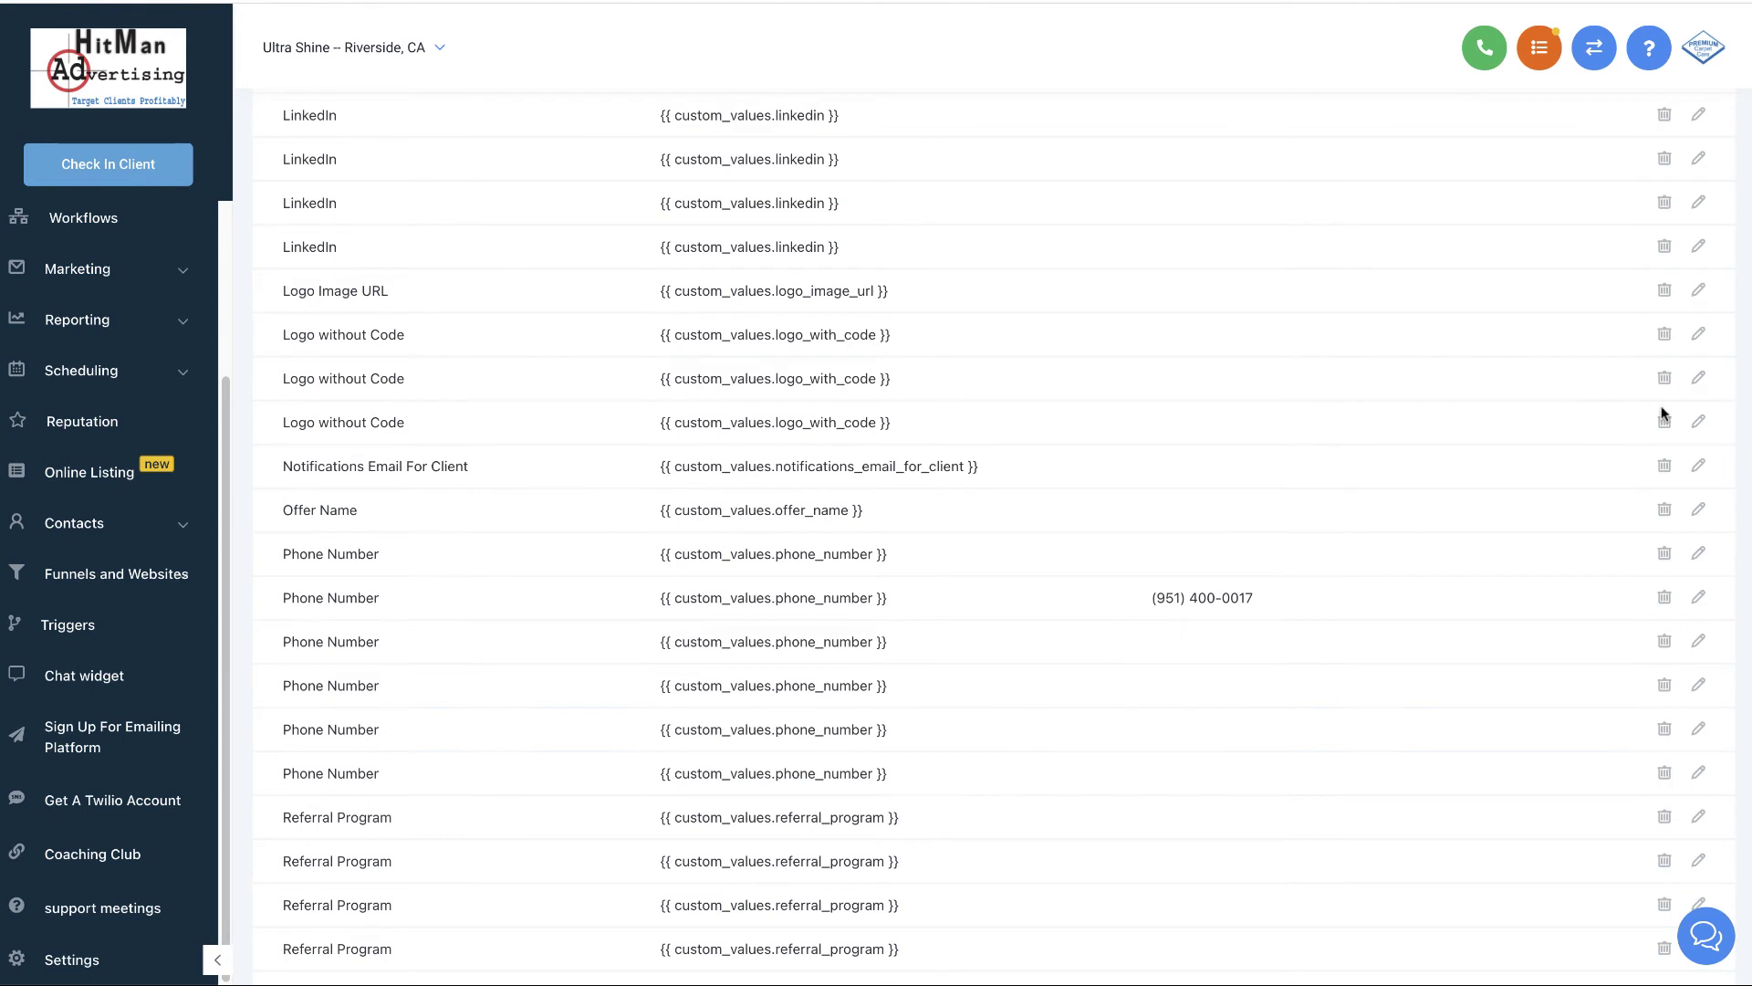
- Paste the ultra-shine-carpet-cleaning-services-logo-p-500.png URL into the third Logo without Code value and save
click(1699, 422)
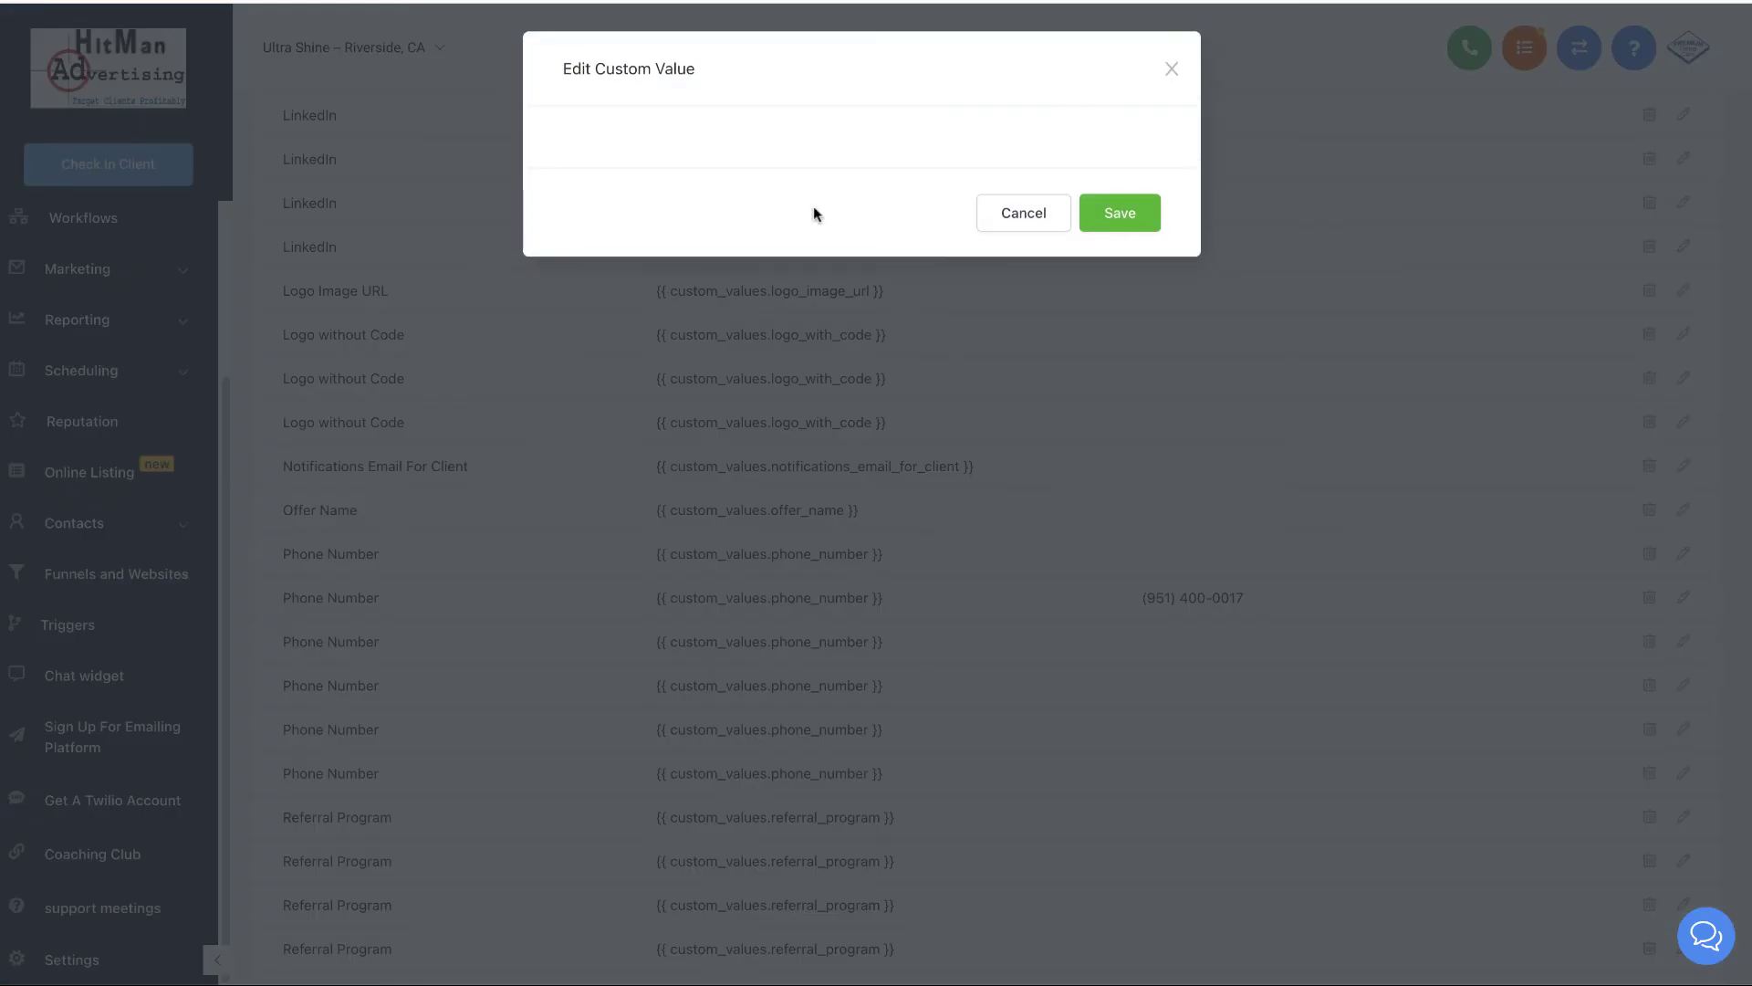
click(690, 266)
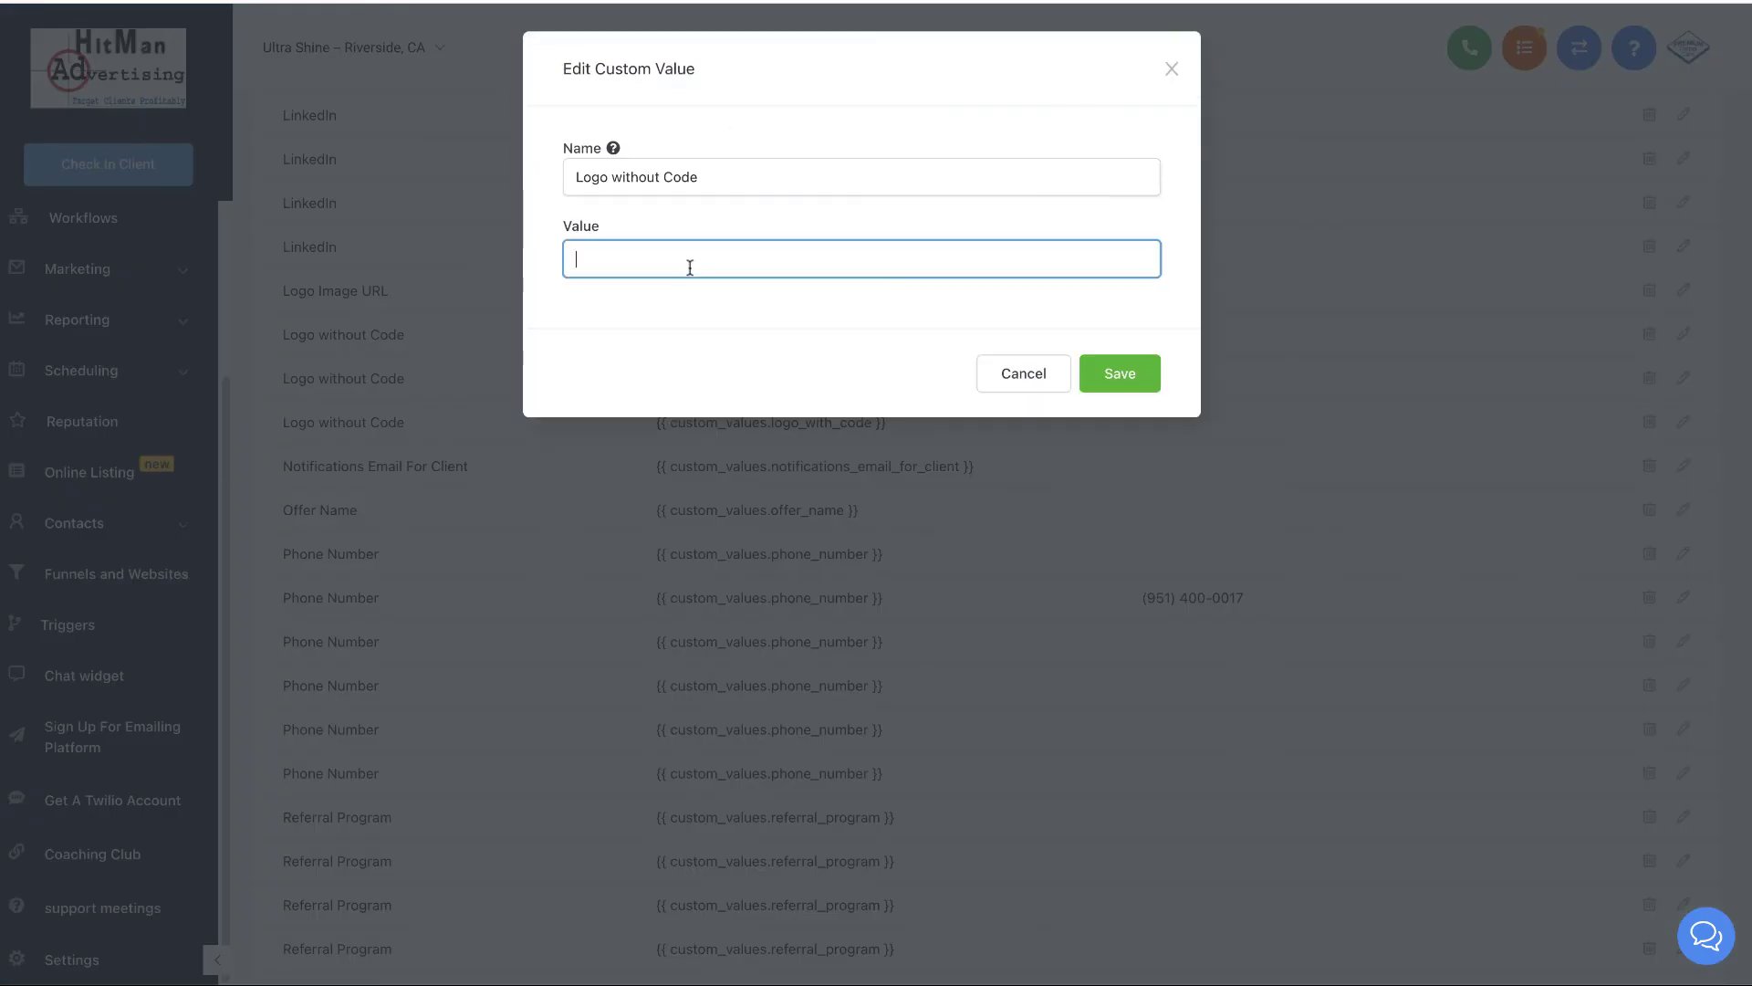
key(ctrl+v)
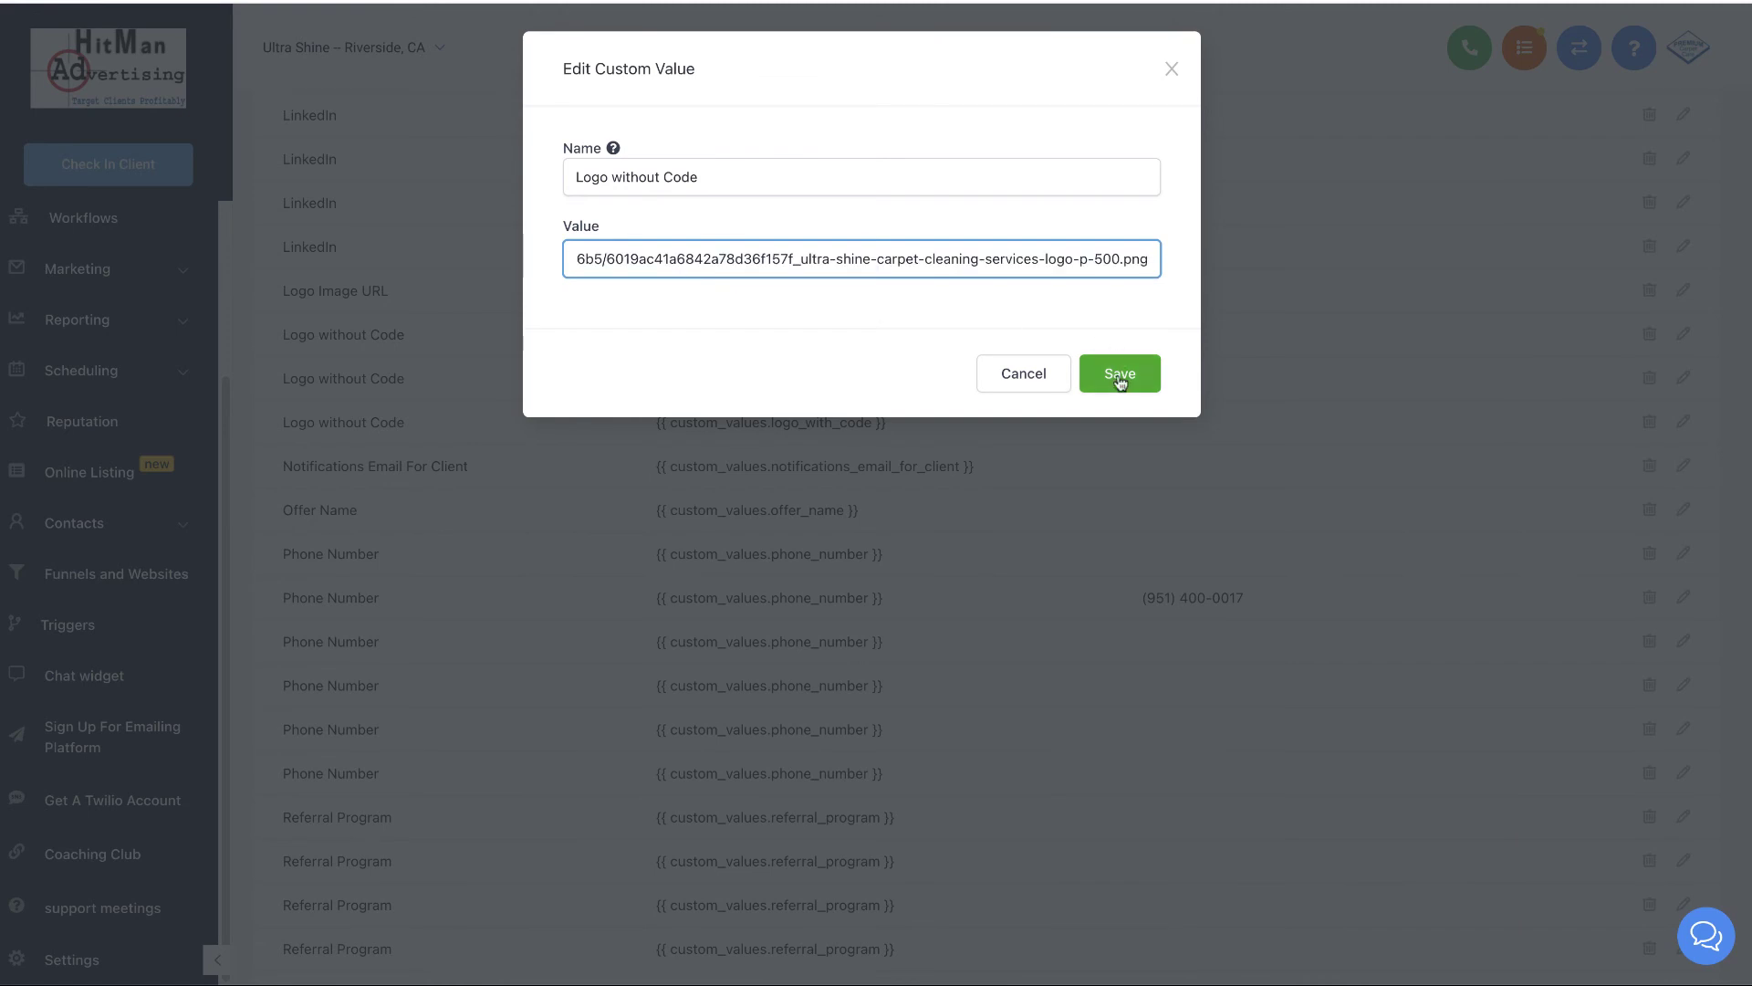
click(1120, 374)
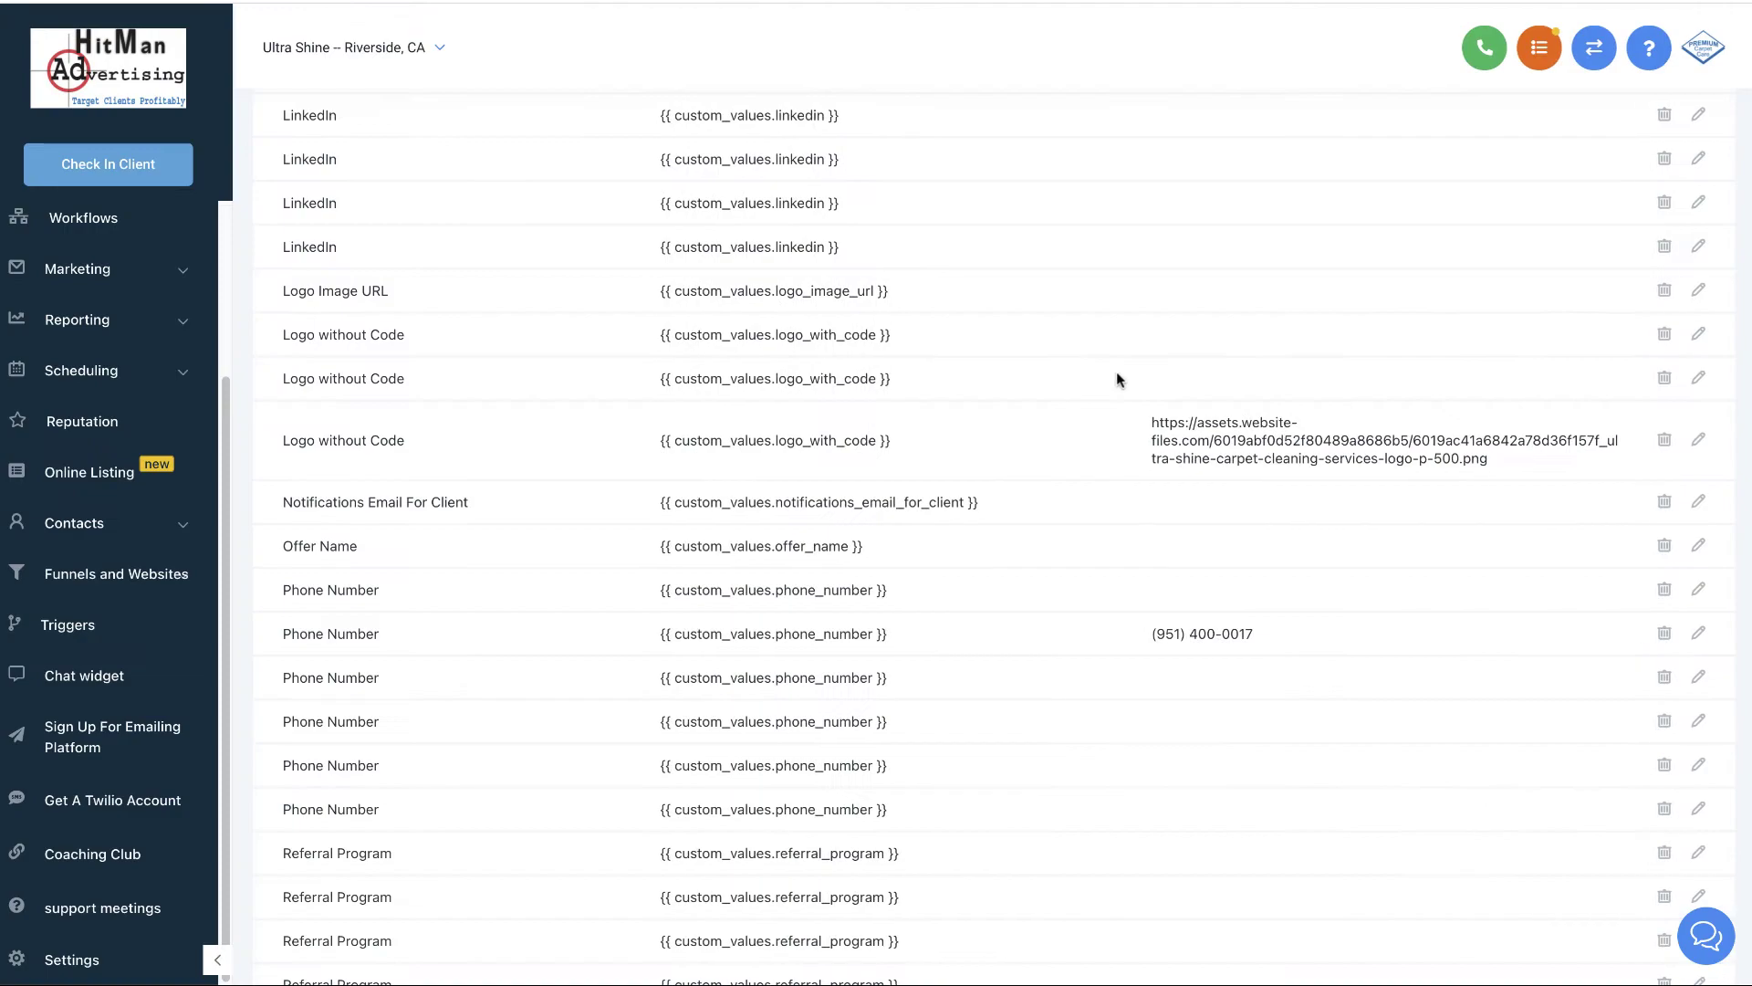
scroll(1095, 541, down, 10)
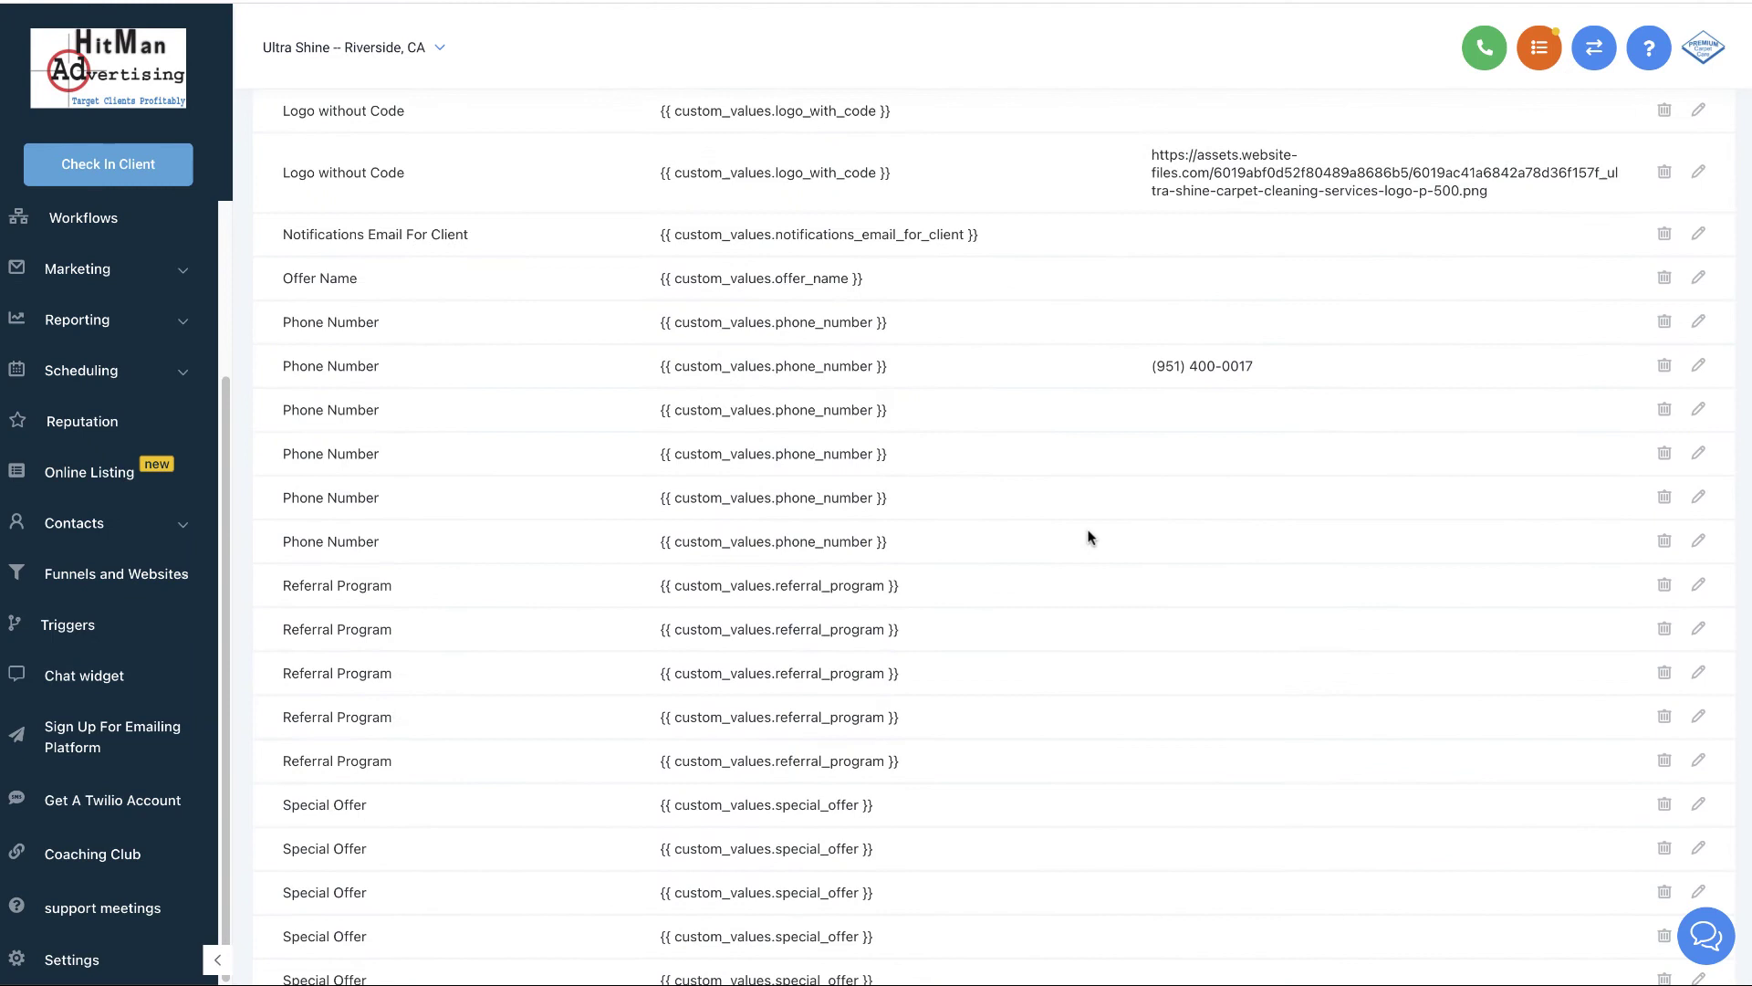
scroll(1082, 536, up, 13)
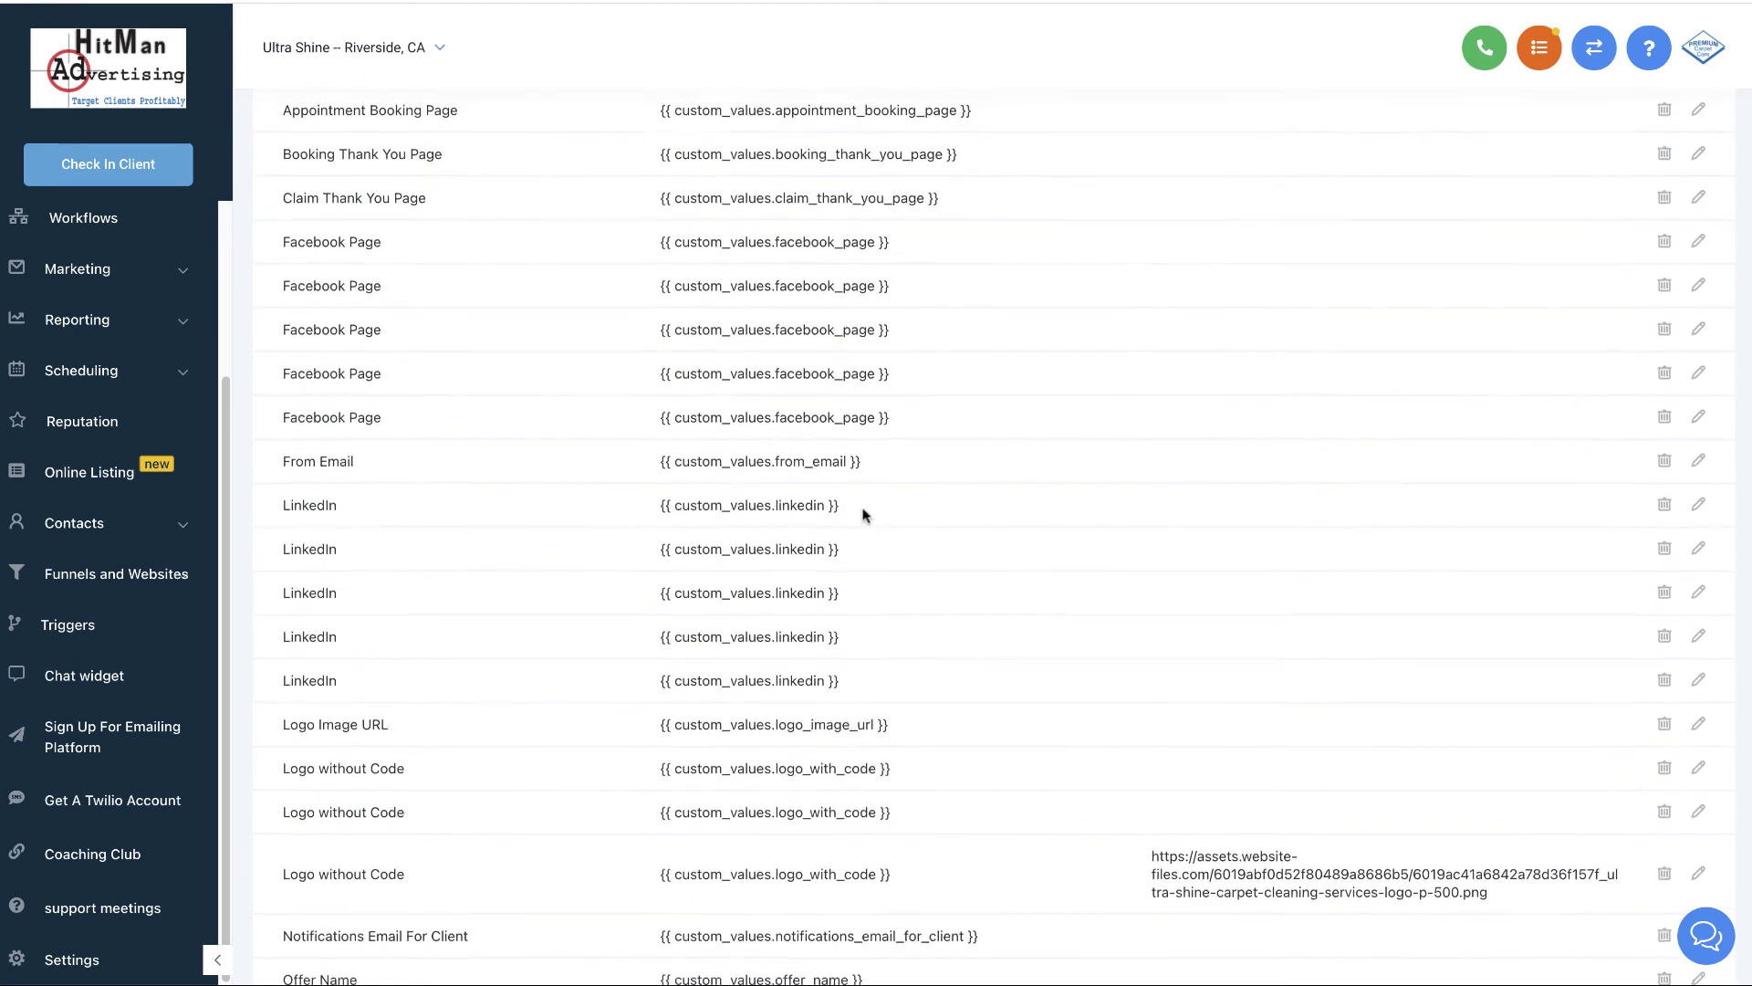
scroll(858, 505, up, 5)
scroll(953, 532, down, 1)
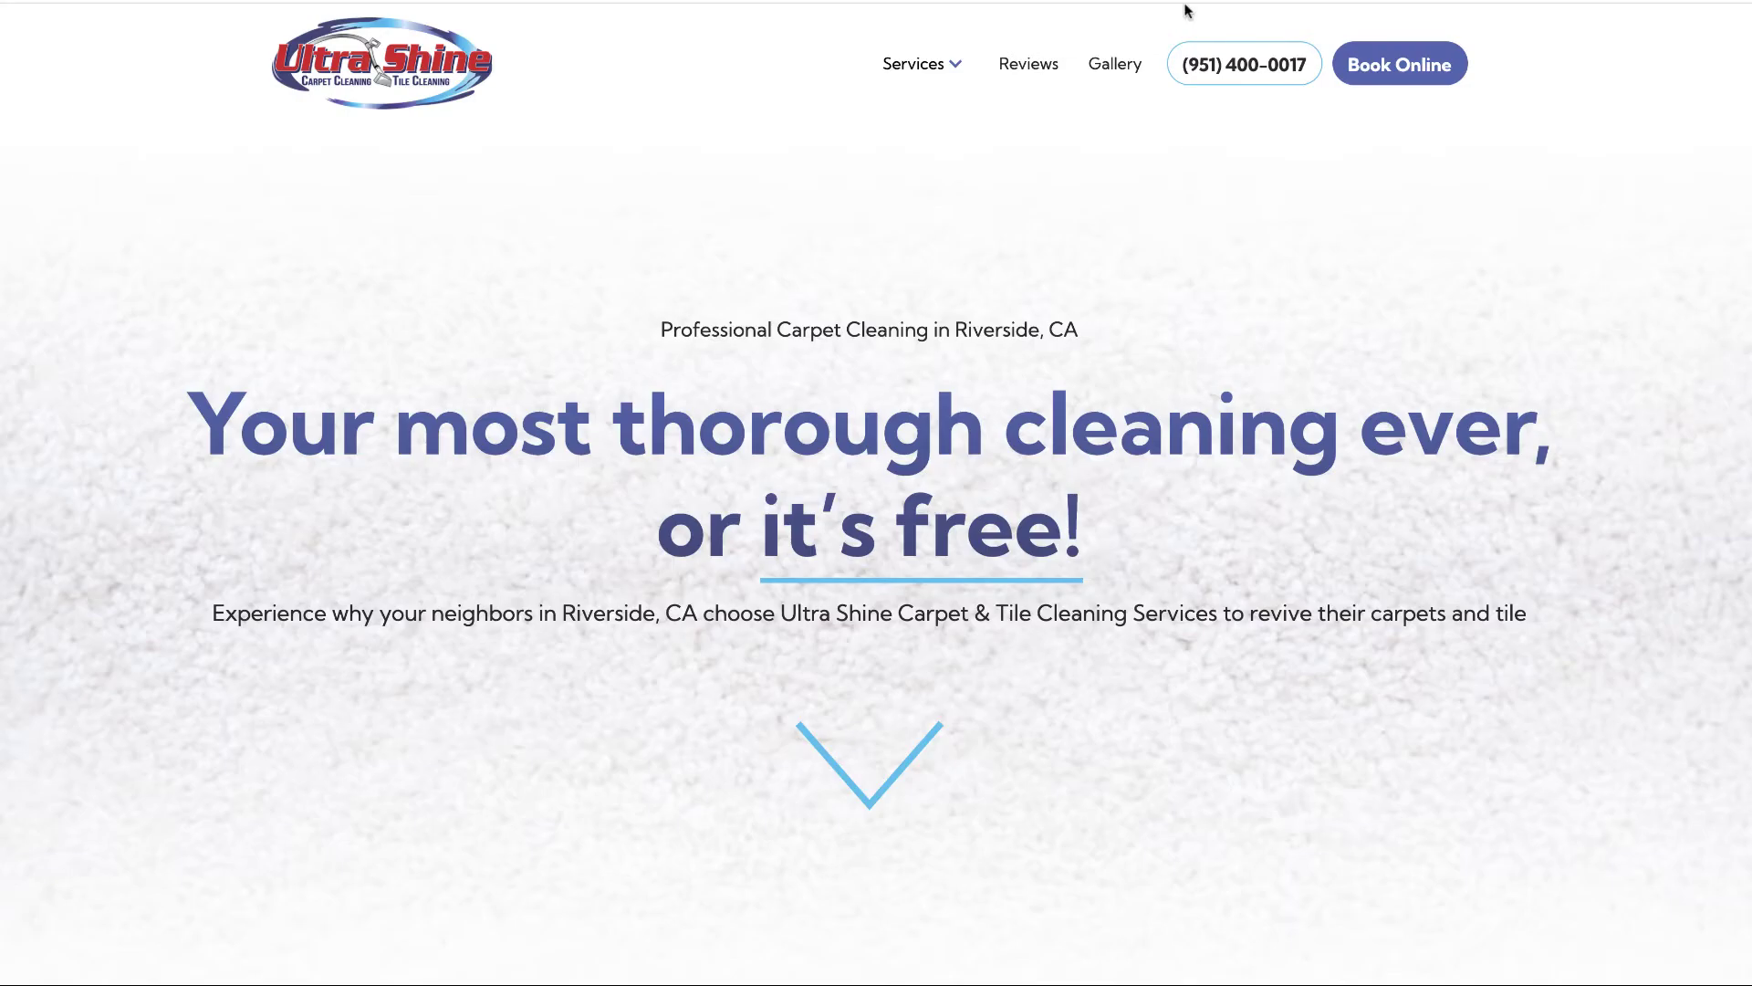
- Copy the Ultra Shine homepage address and switch back to the GoHighLevel tab
scroll(1409, 331, down, 10)
scroll(1460, 384, down, 10)
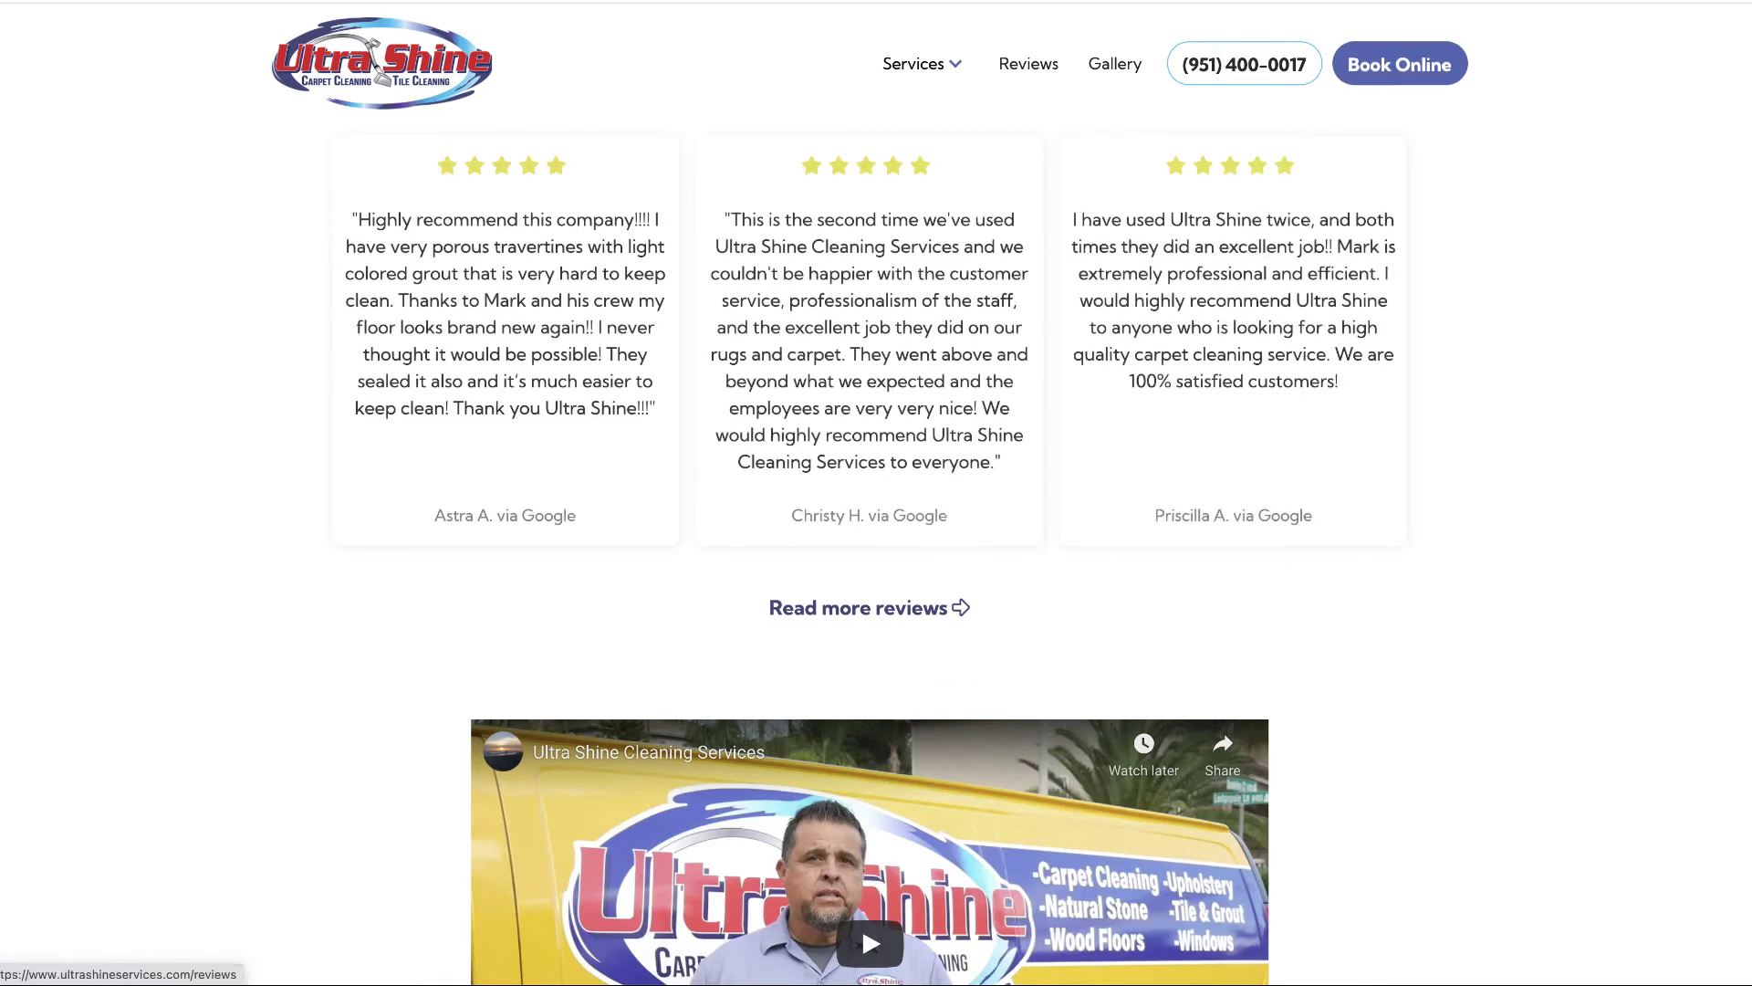
right_click(226, 2)
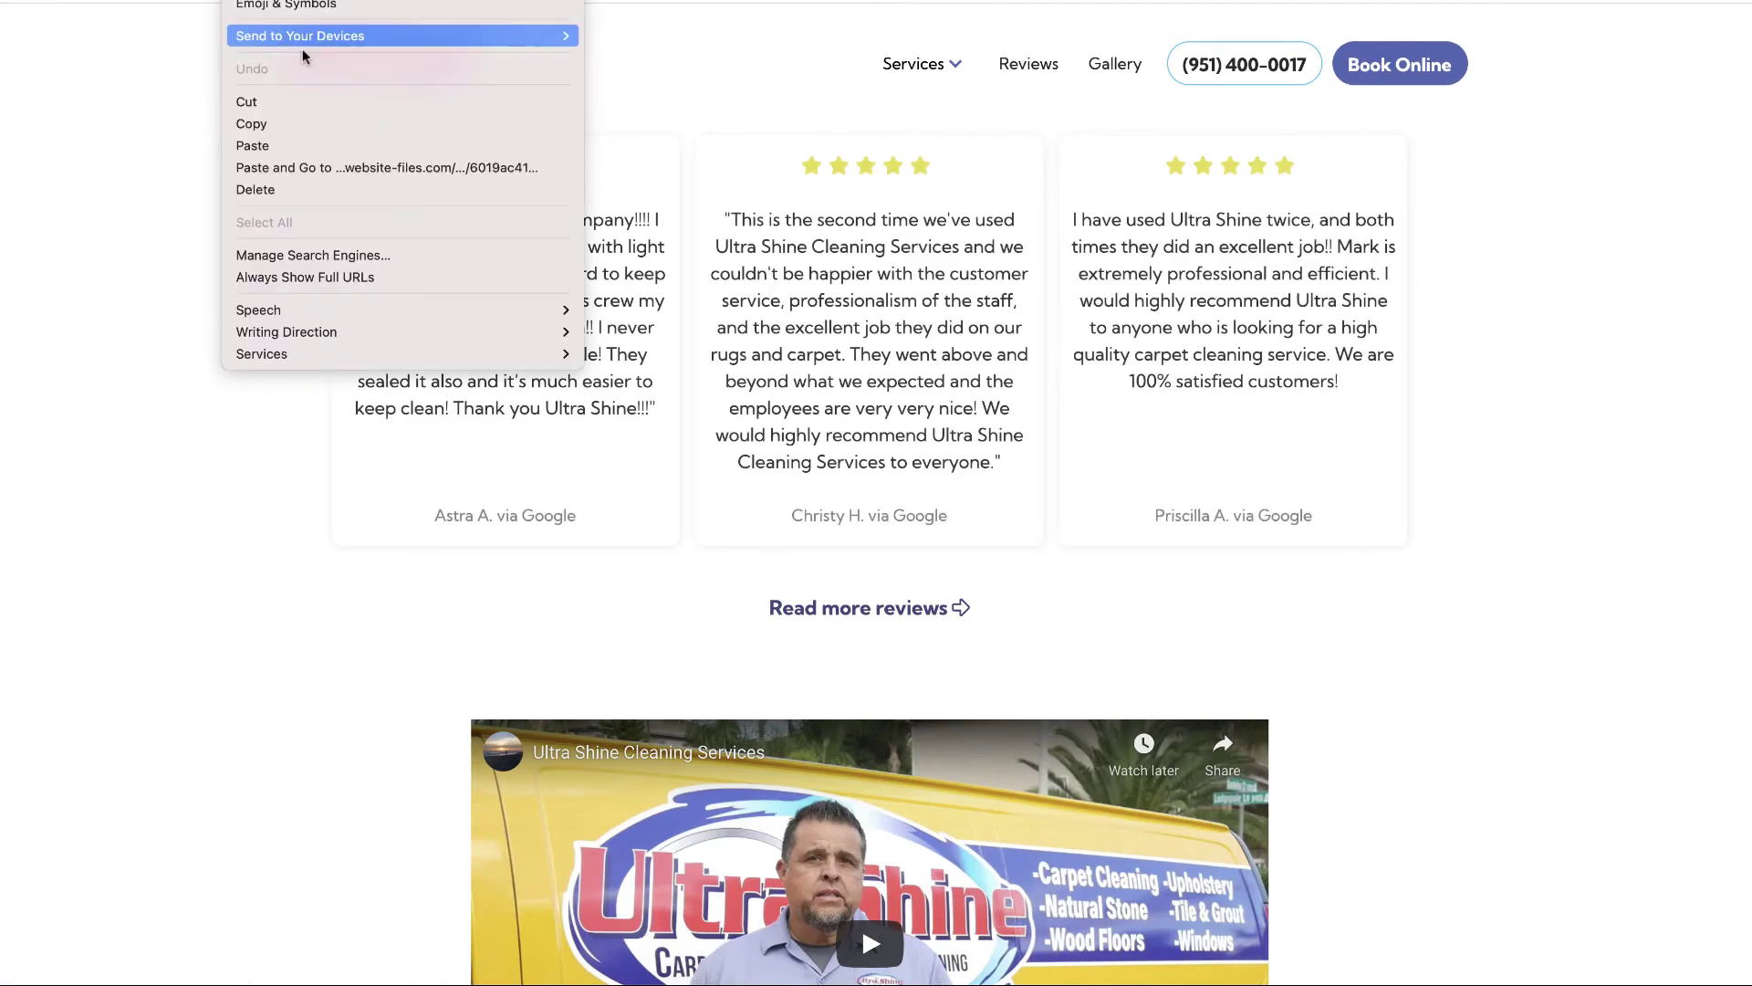
click(278, 125)
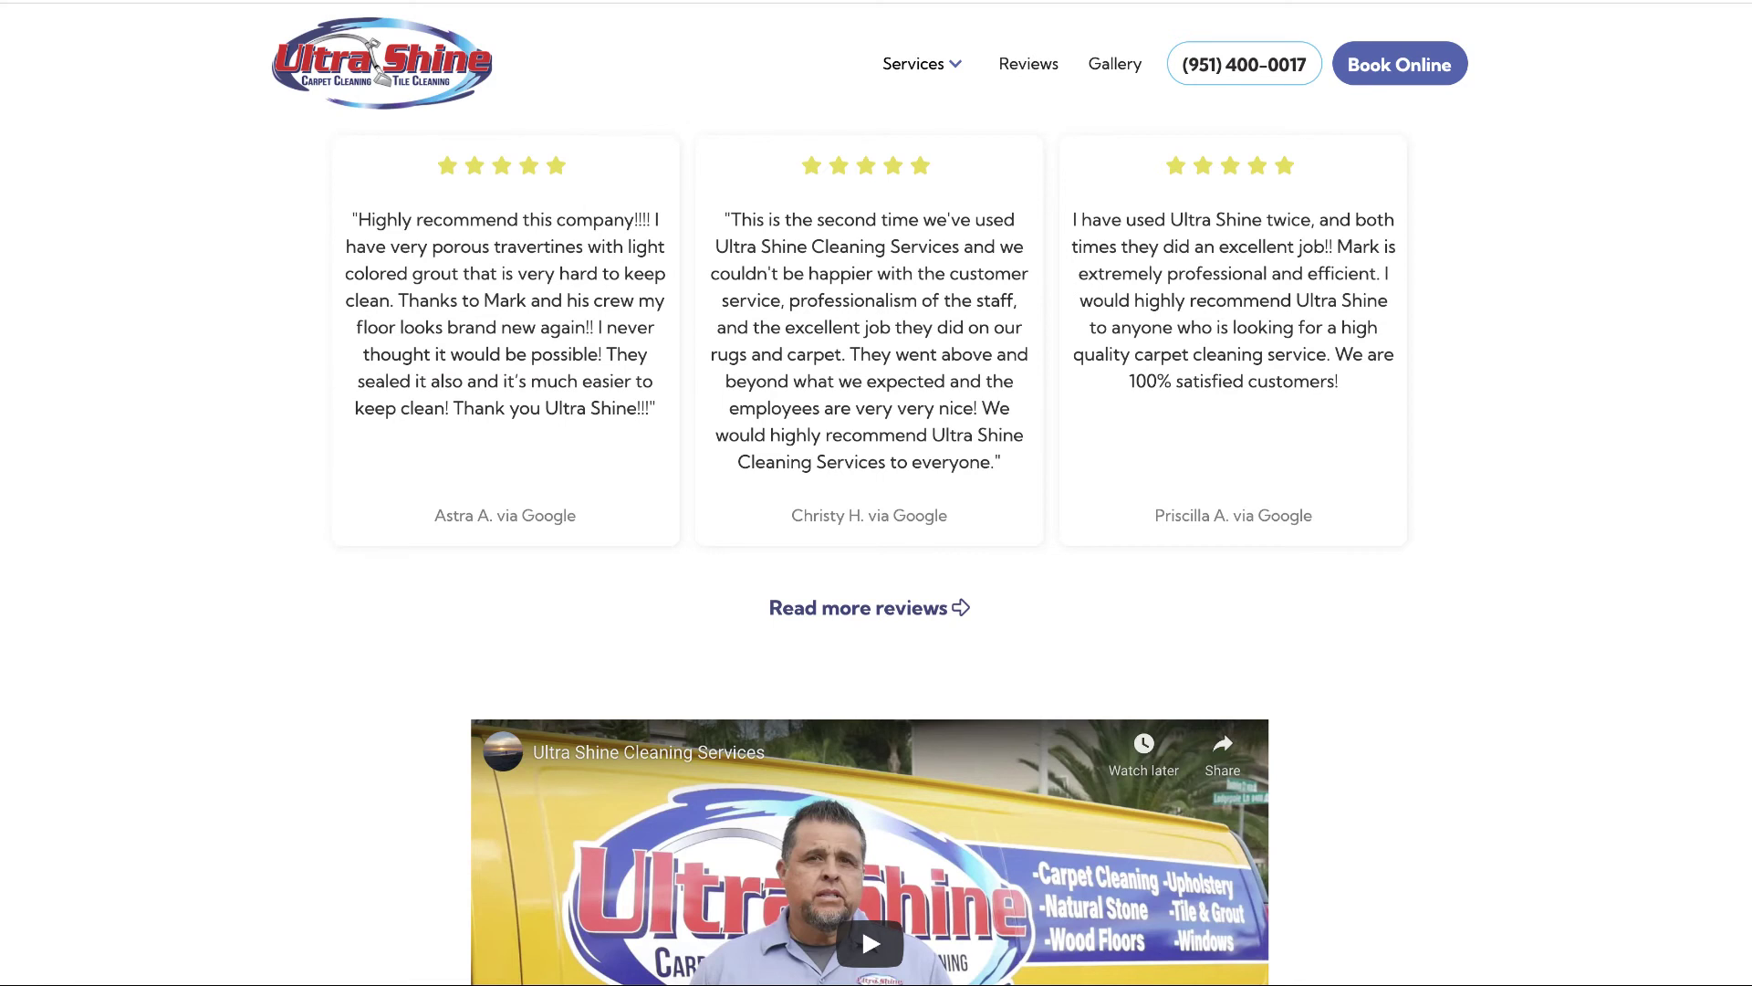
key(ctrl+Tab)
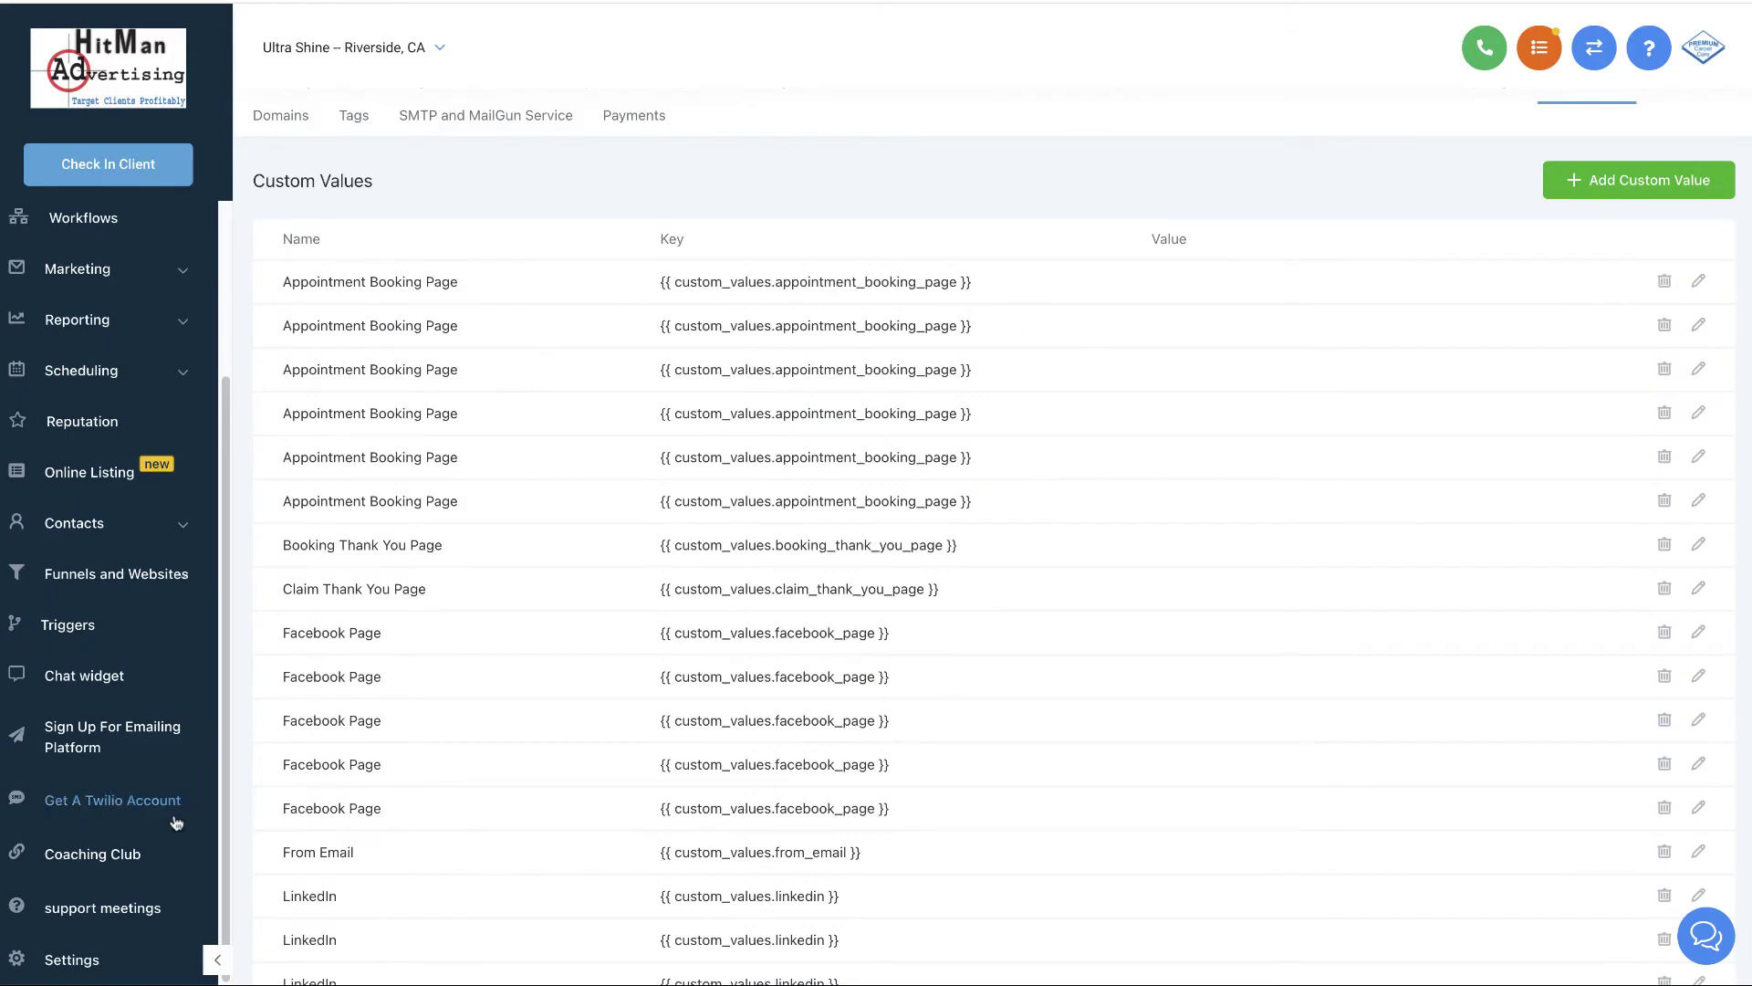
- Scroll the Custom Values table up to the Appointment Booking Page rows
scroll(100, 801, down, 10)
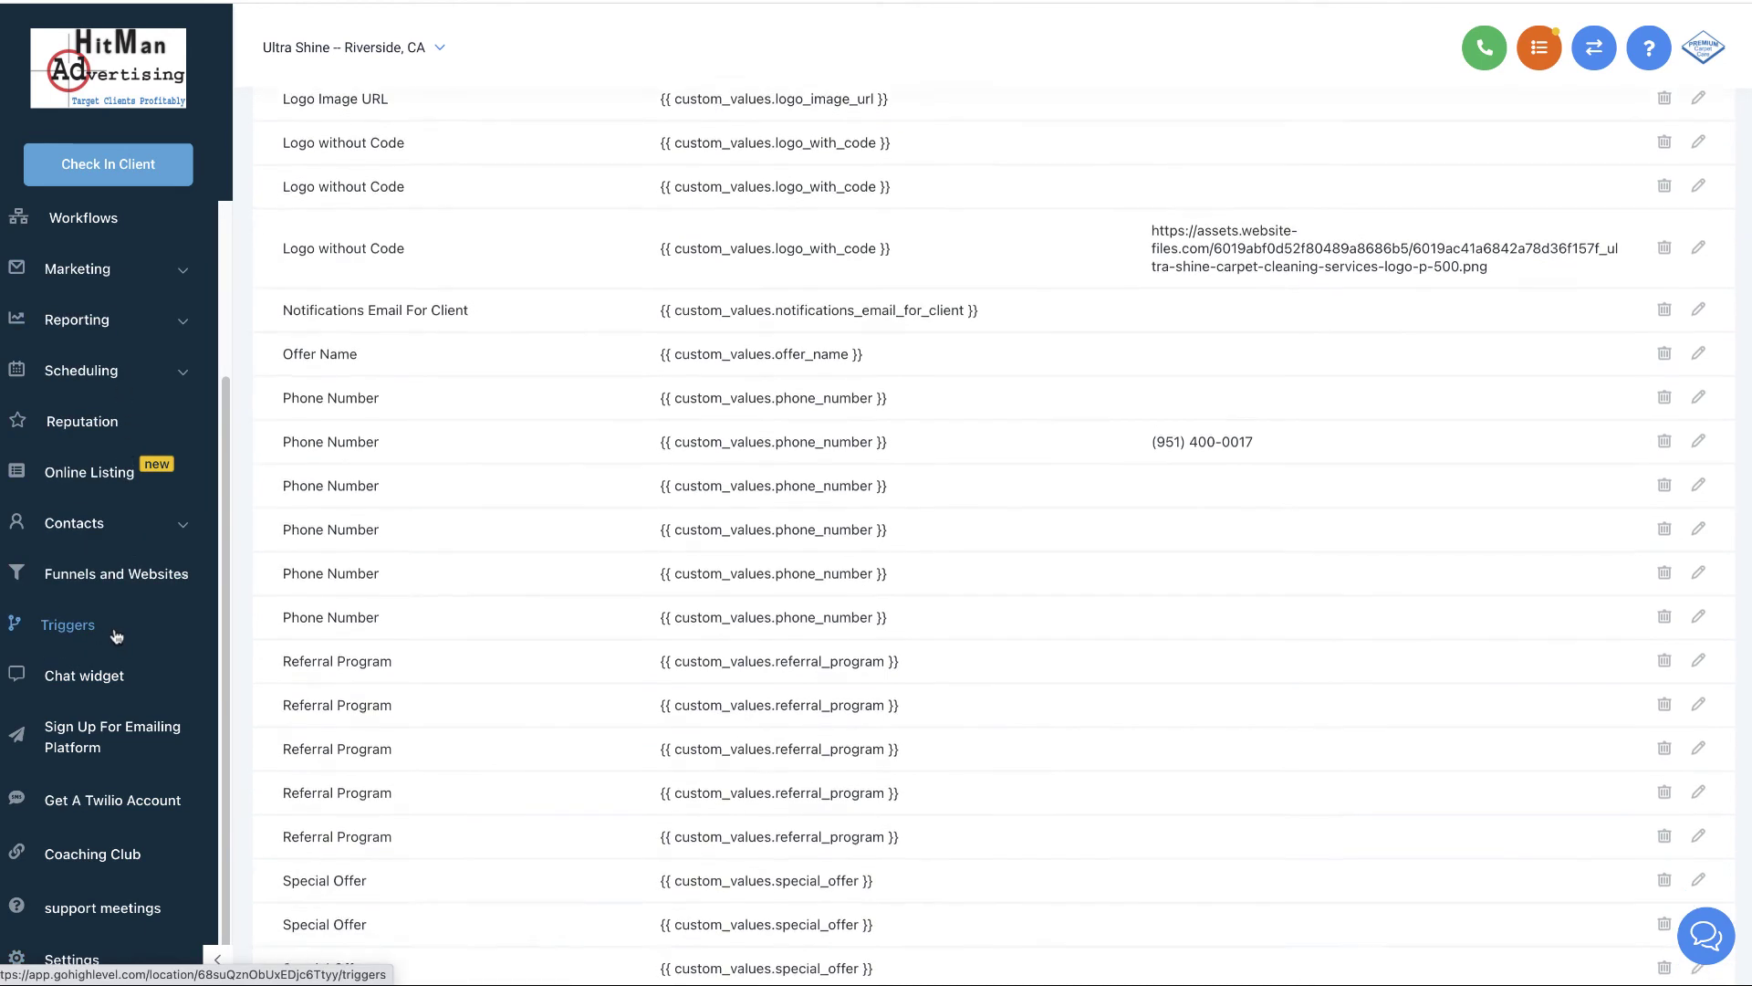
scroll(116, 634, down, 2)
scroll(111, 606, up, 3)
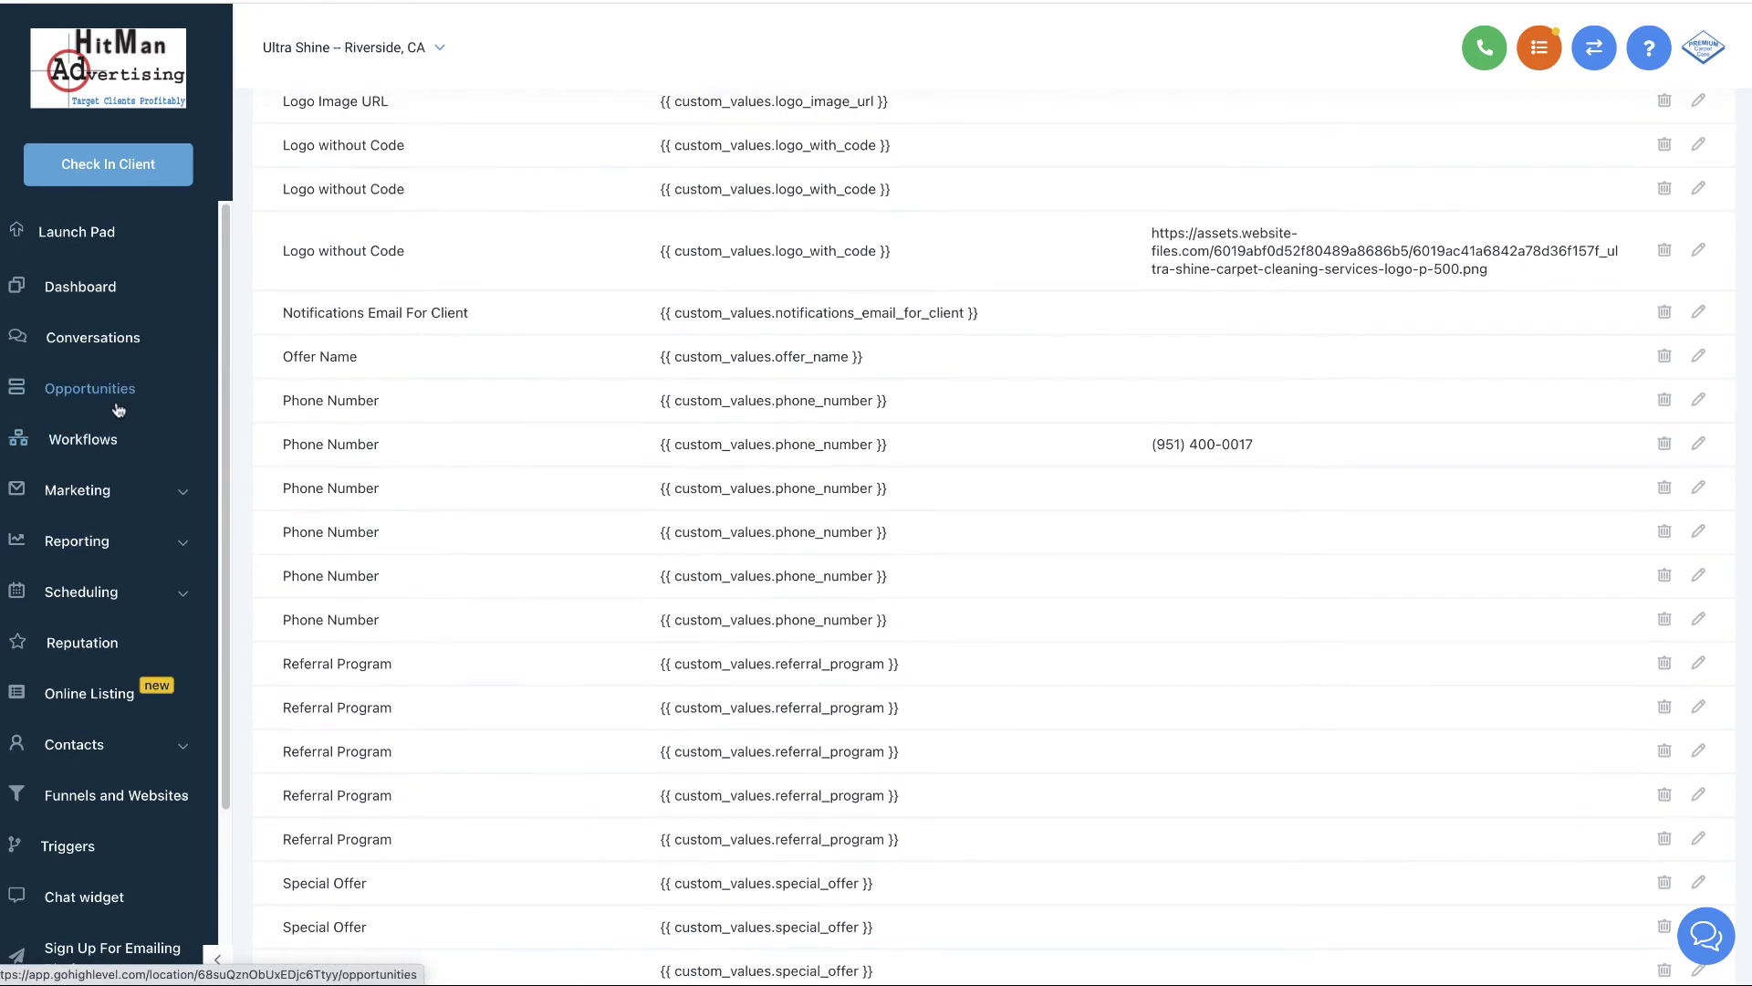
scroll(128, 511, down, 1)
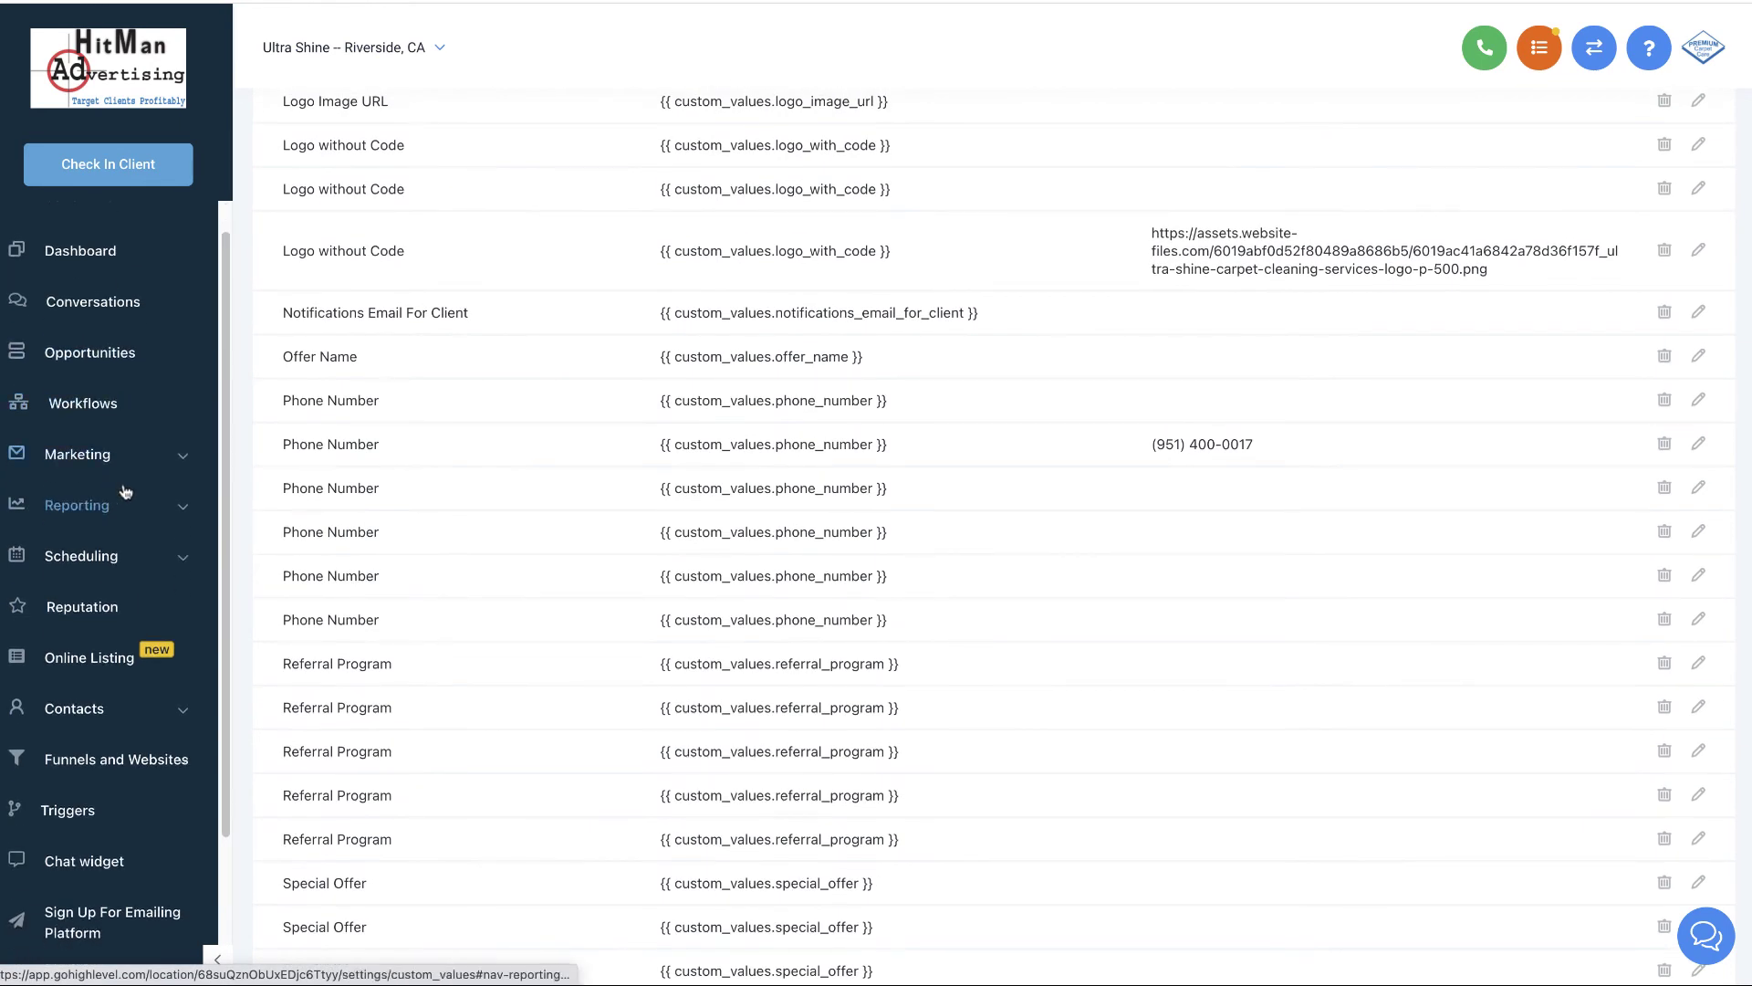
click(141, 566)
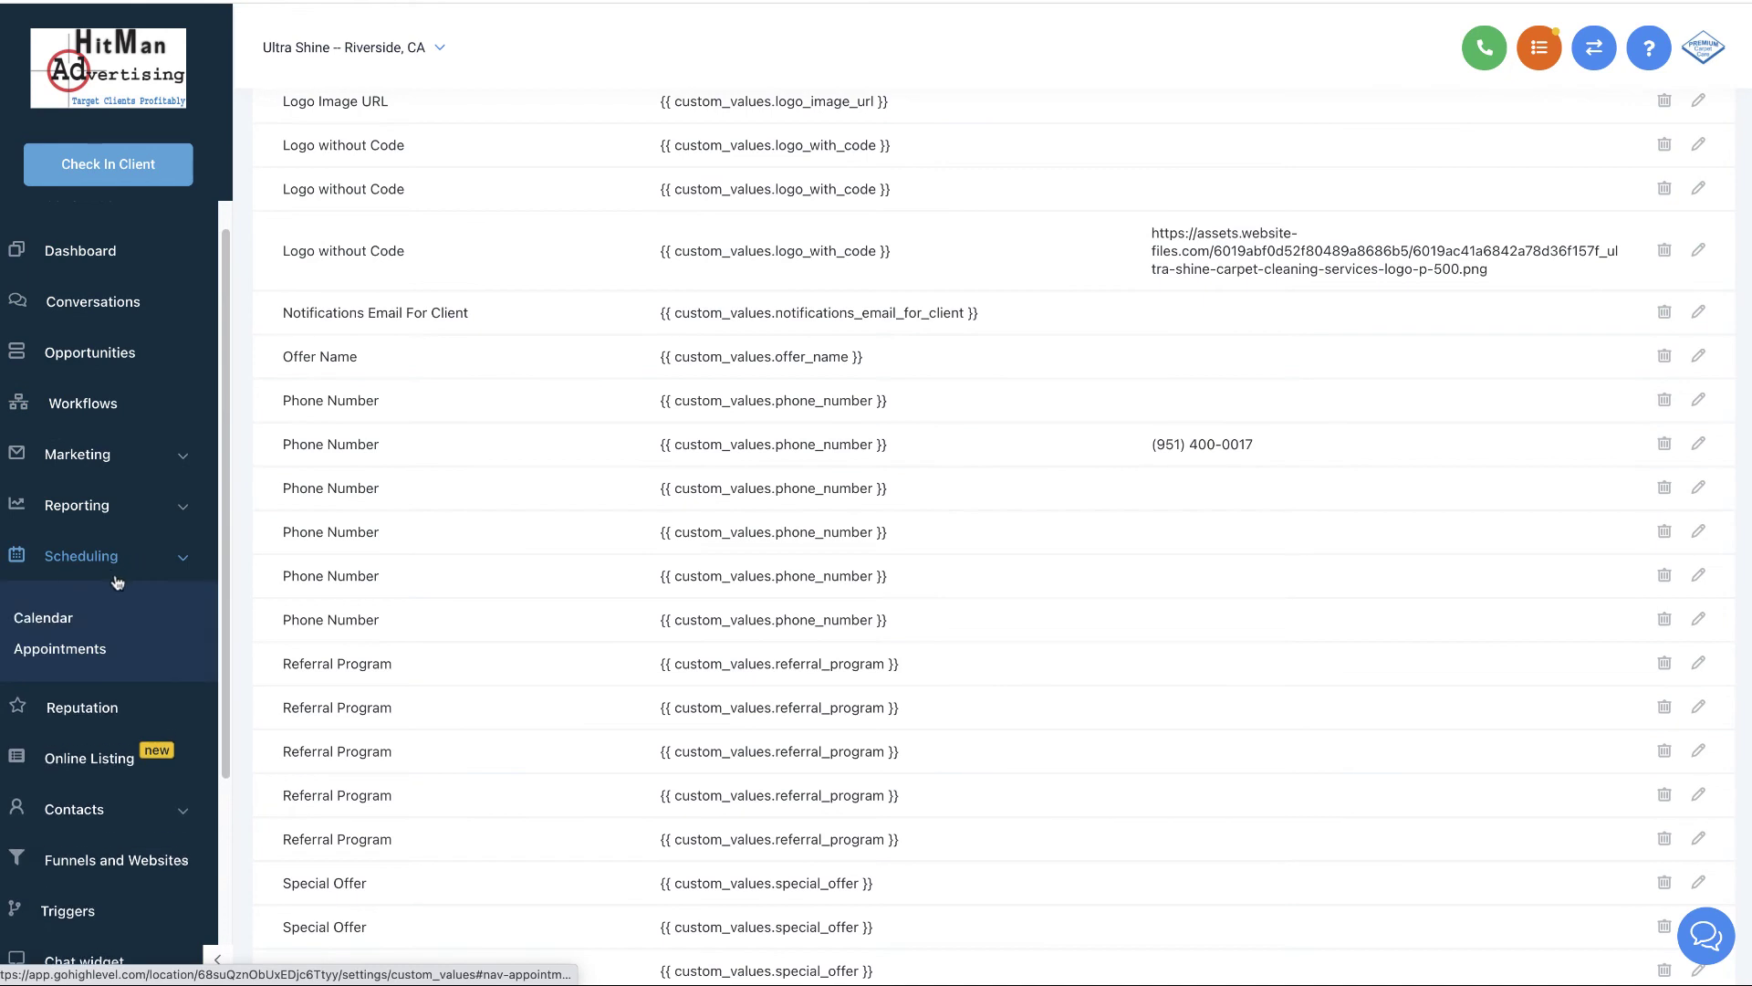
click(169, 568)
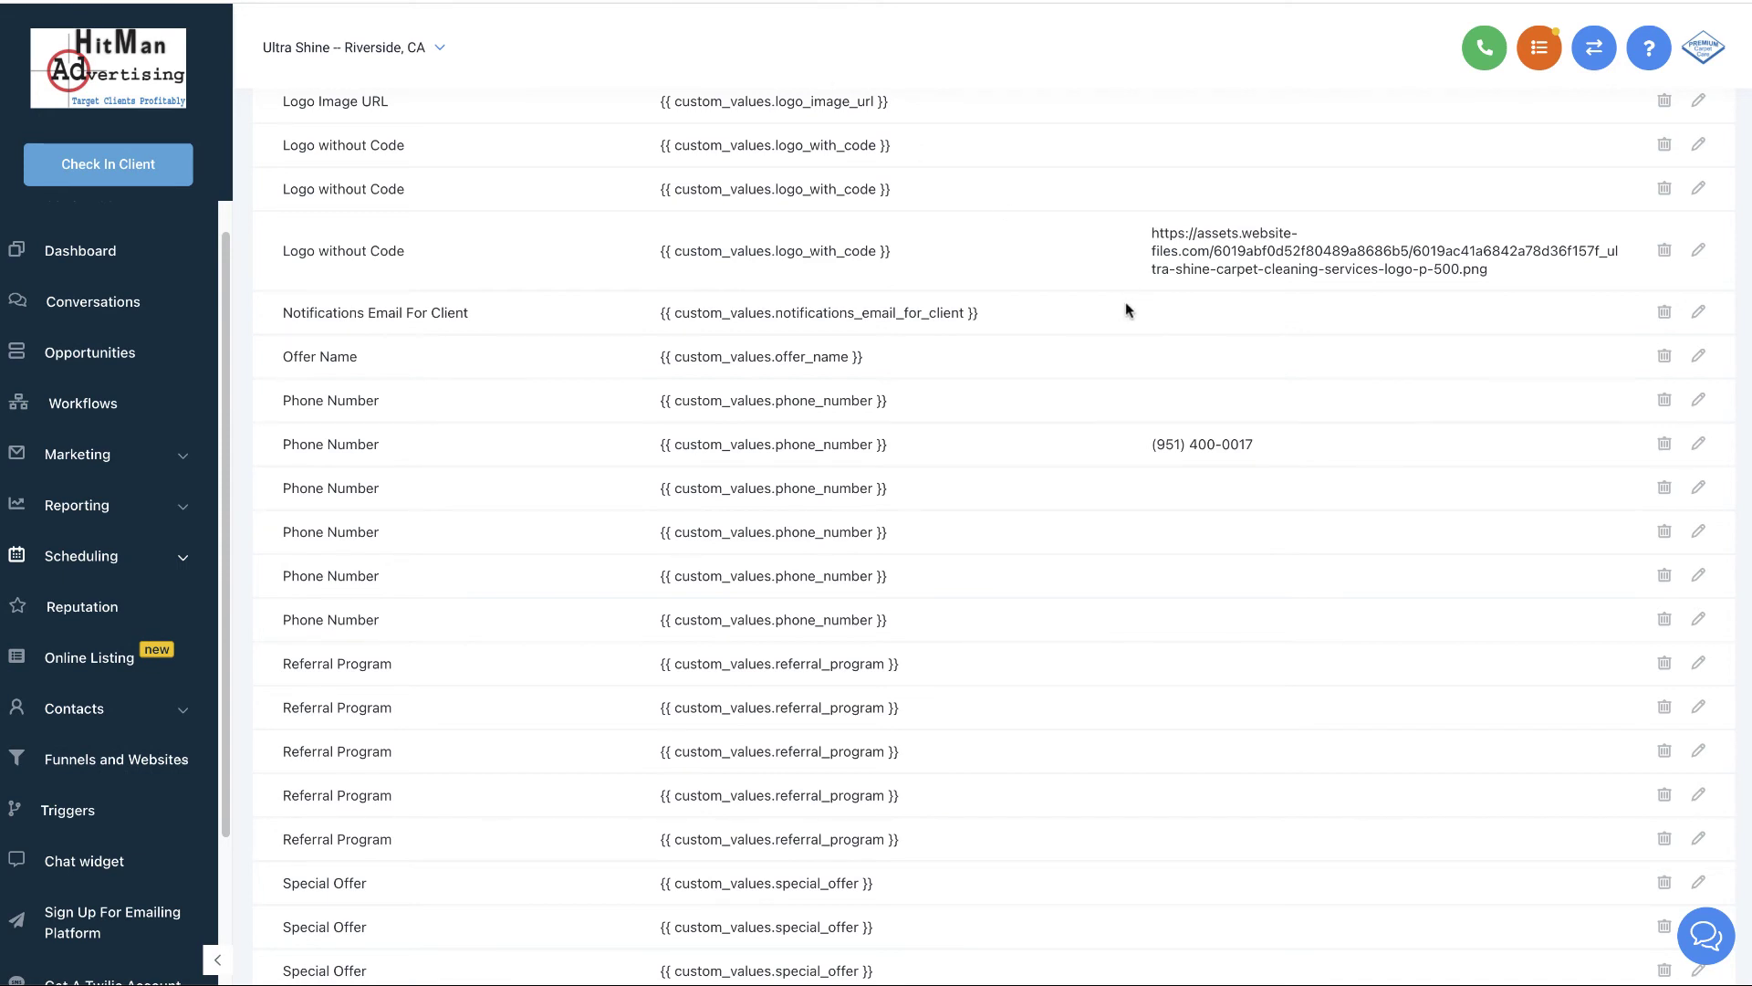
scroll(1125, 309, up, 3)
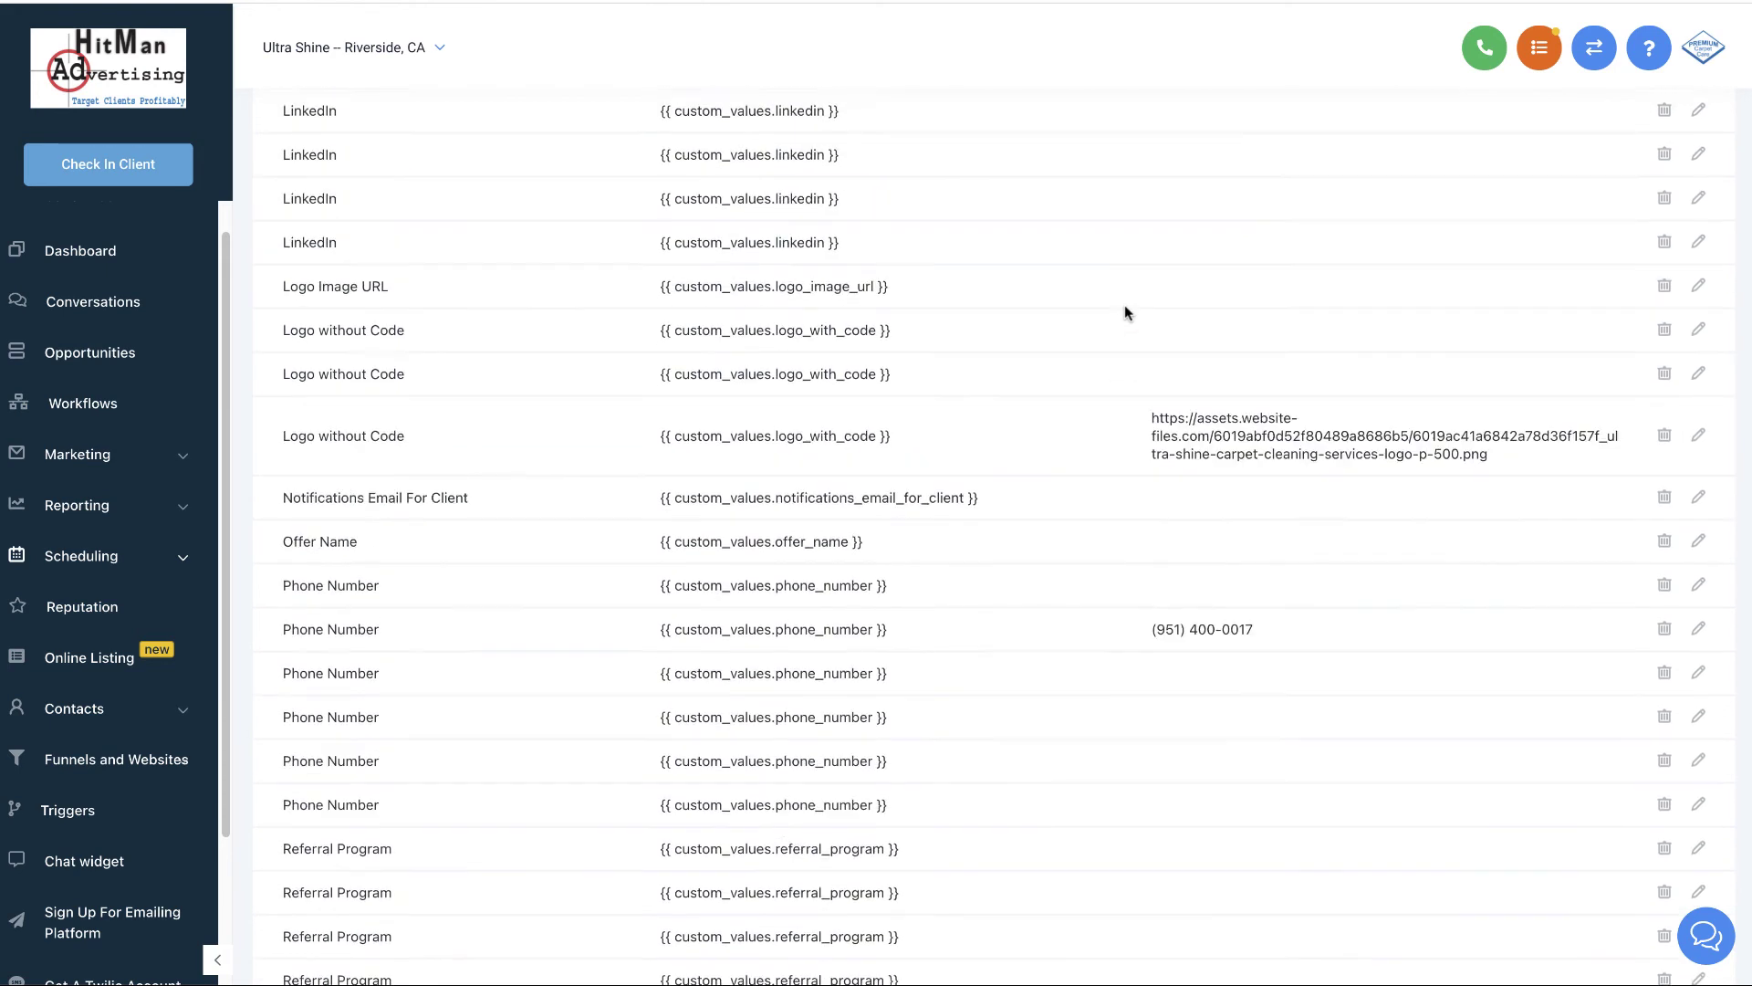
scroll(1124, 310, up, 7)
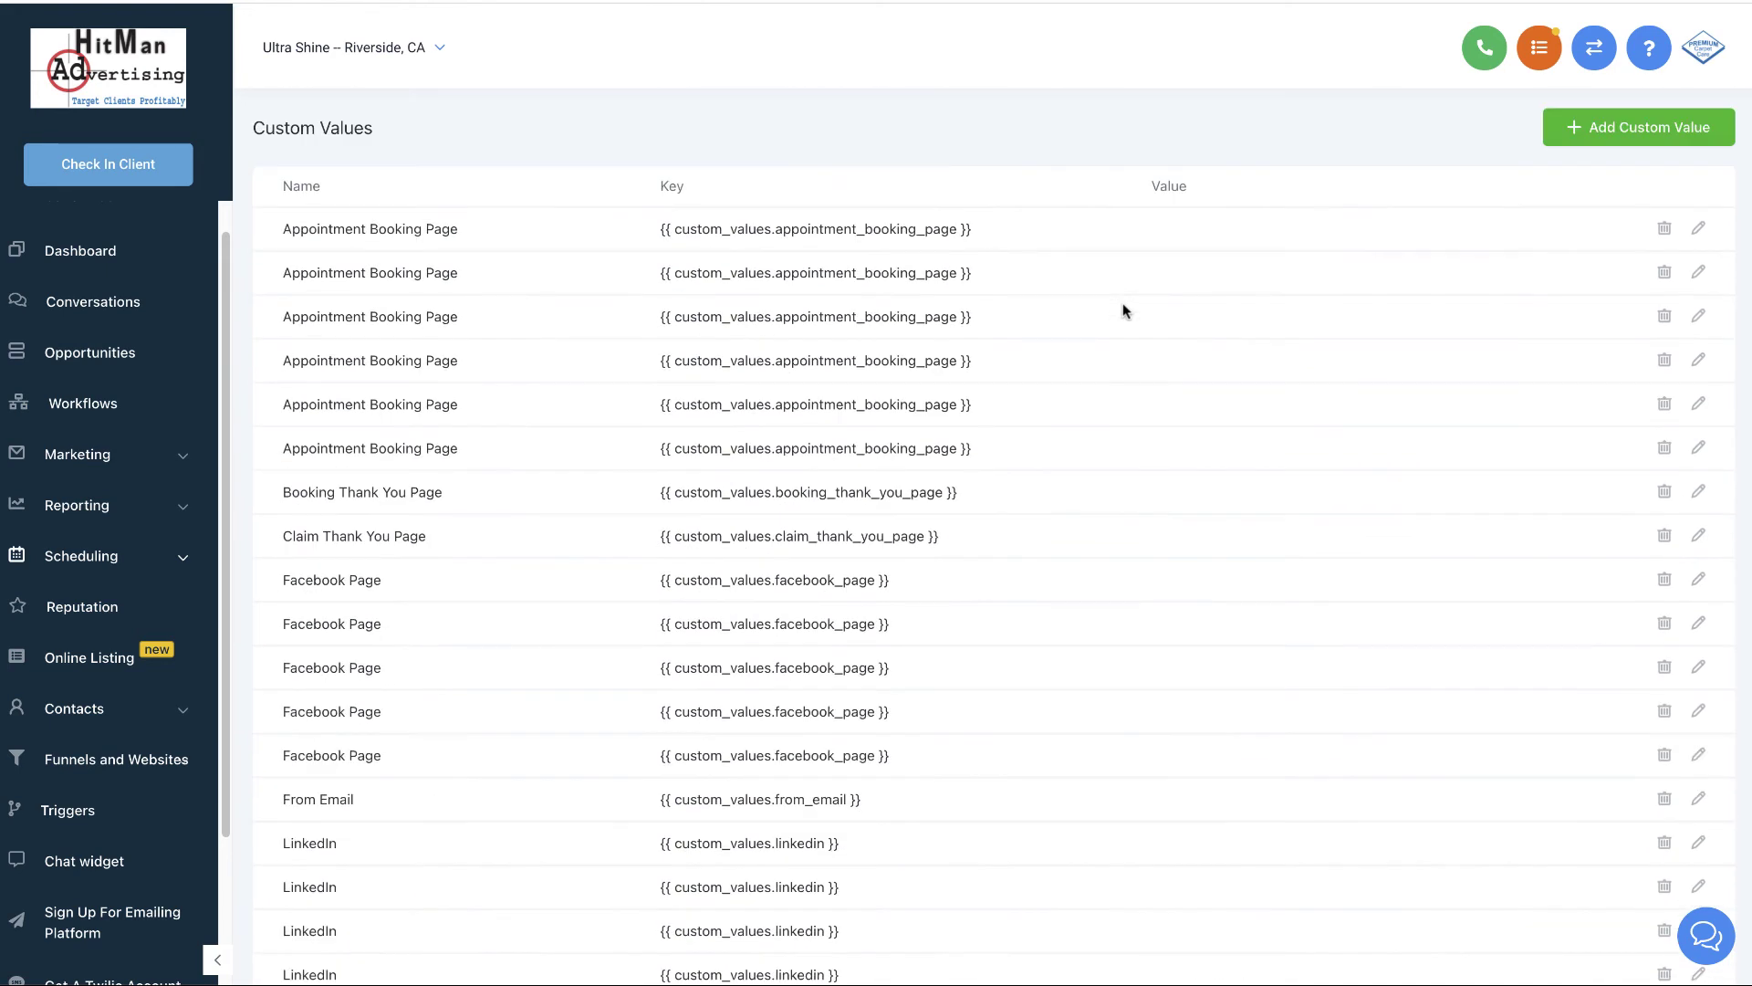
click(1702, 229)
click(827, 252)
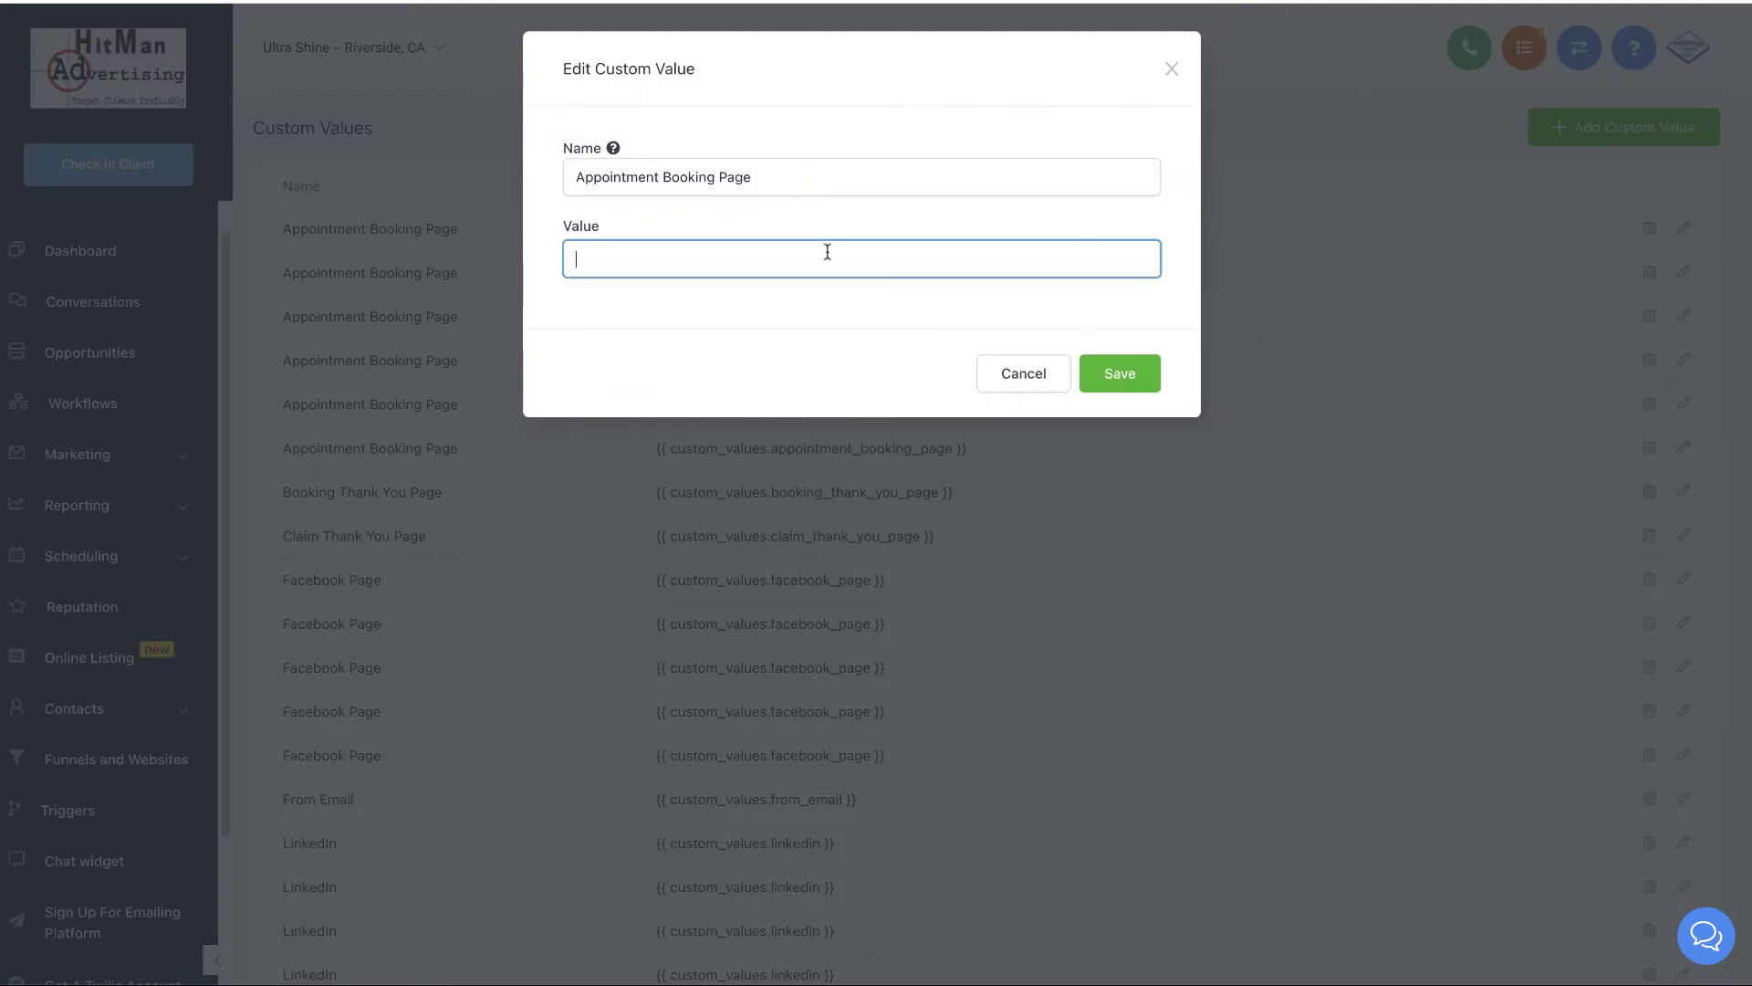
text(https://www.ultrashineservices.com/)
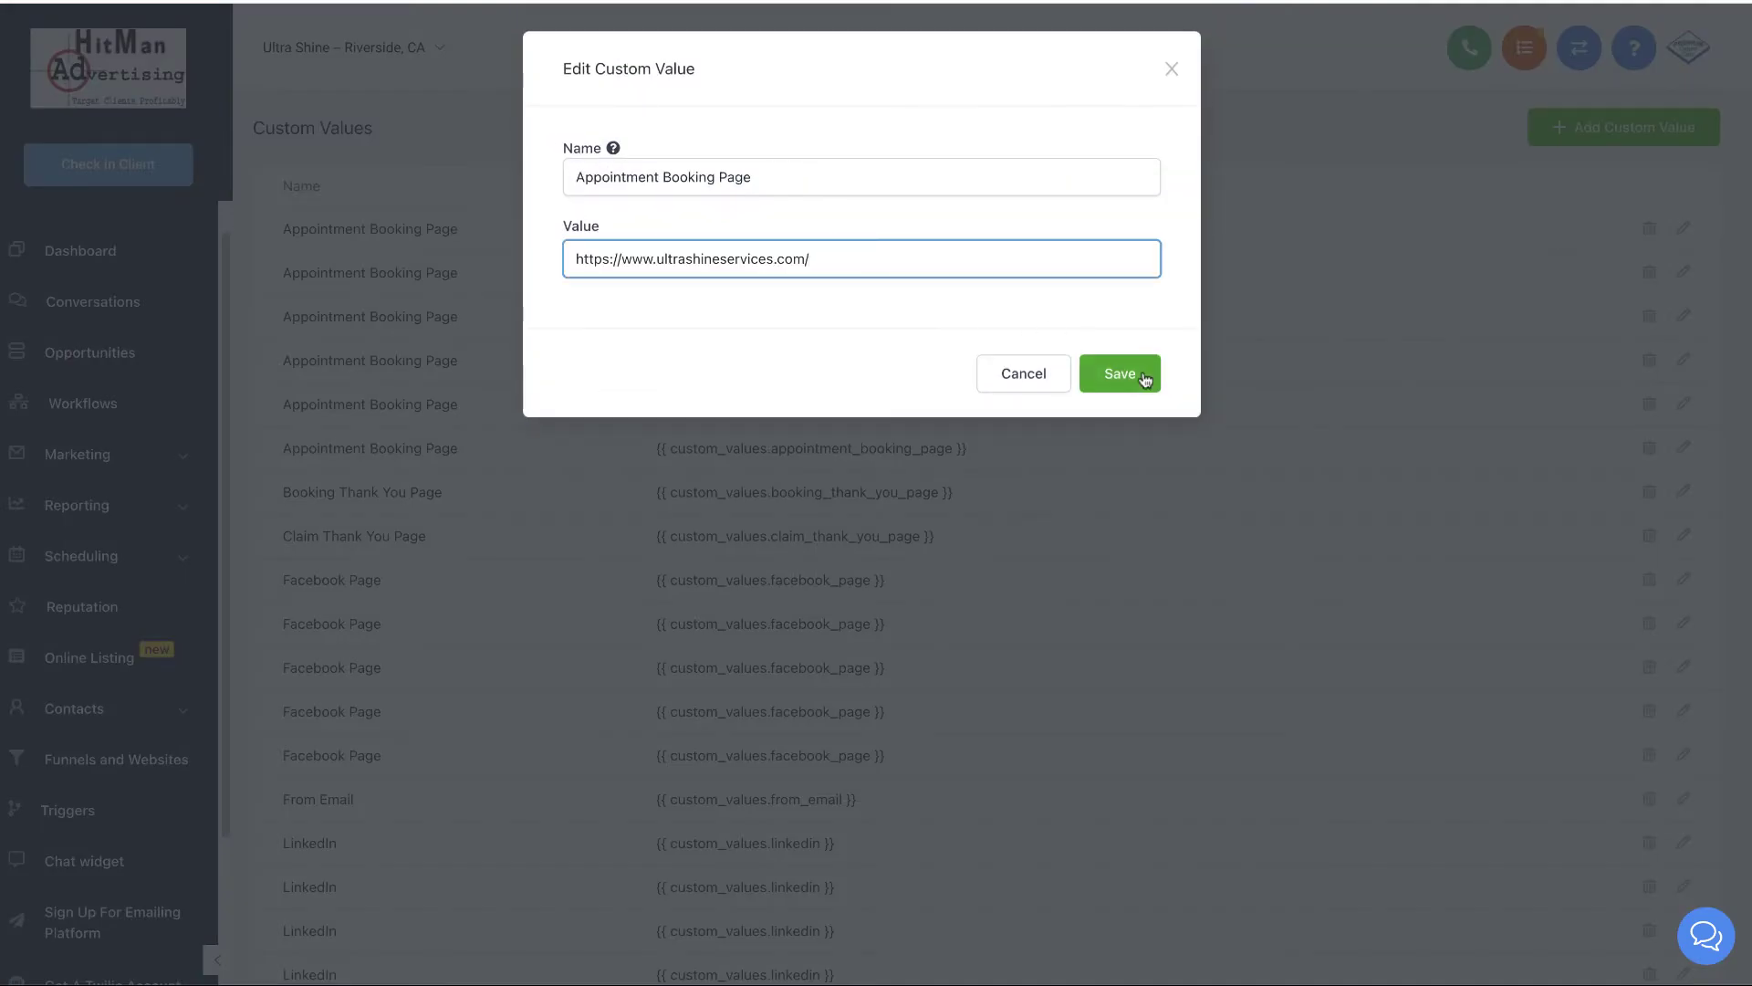
click(1136, 372)
scroll(1136, 374, down, 7)
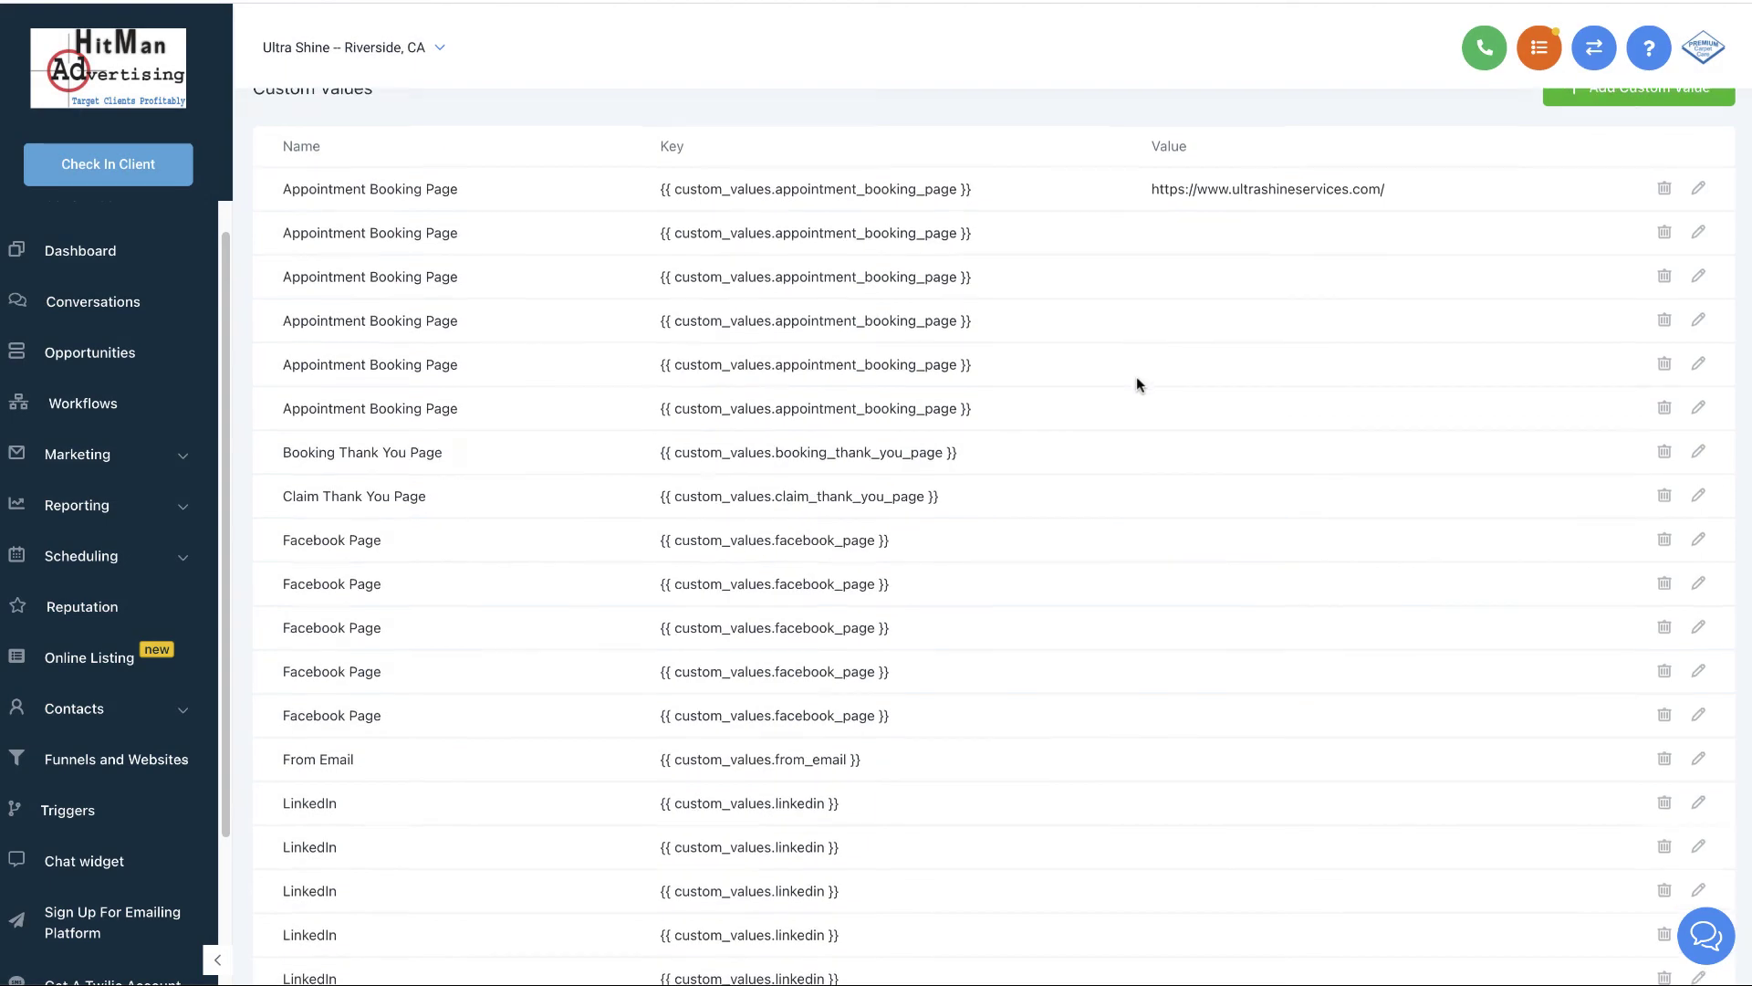
scroll(1132, 387, down, 12)
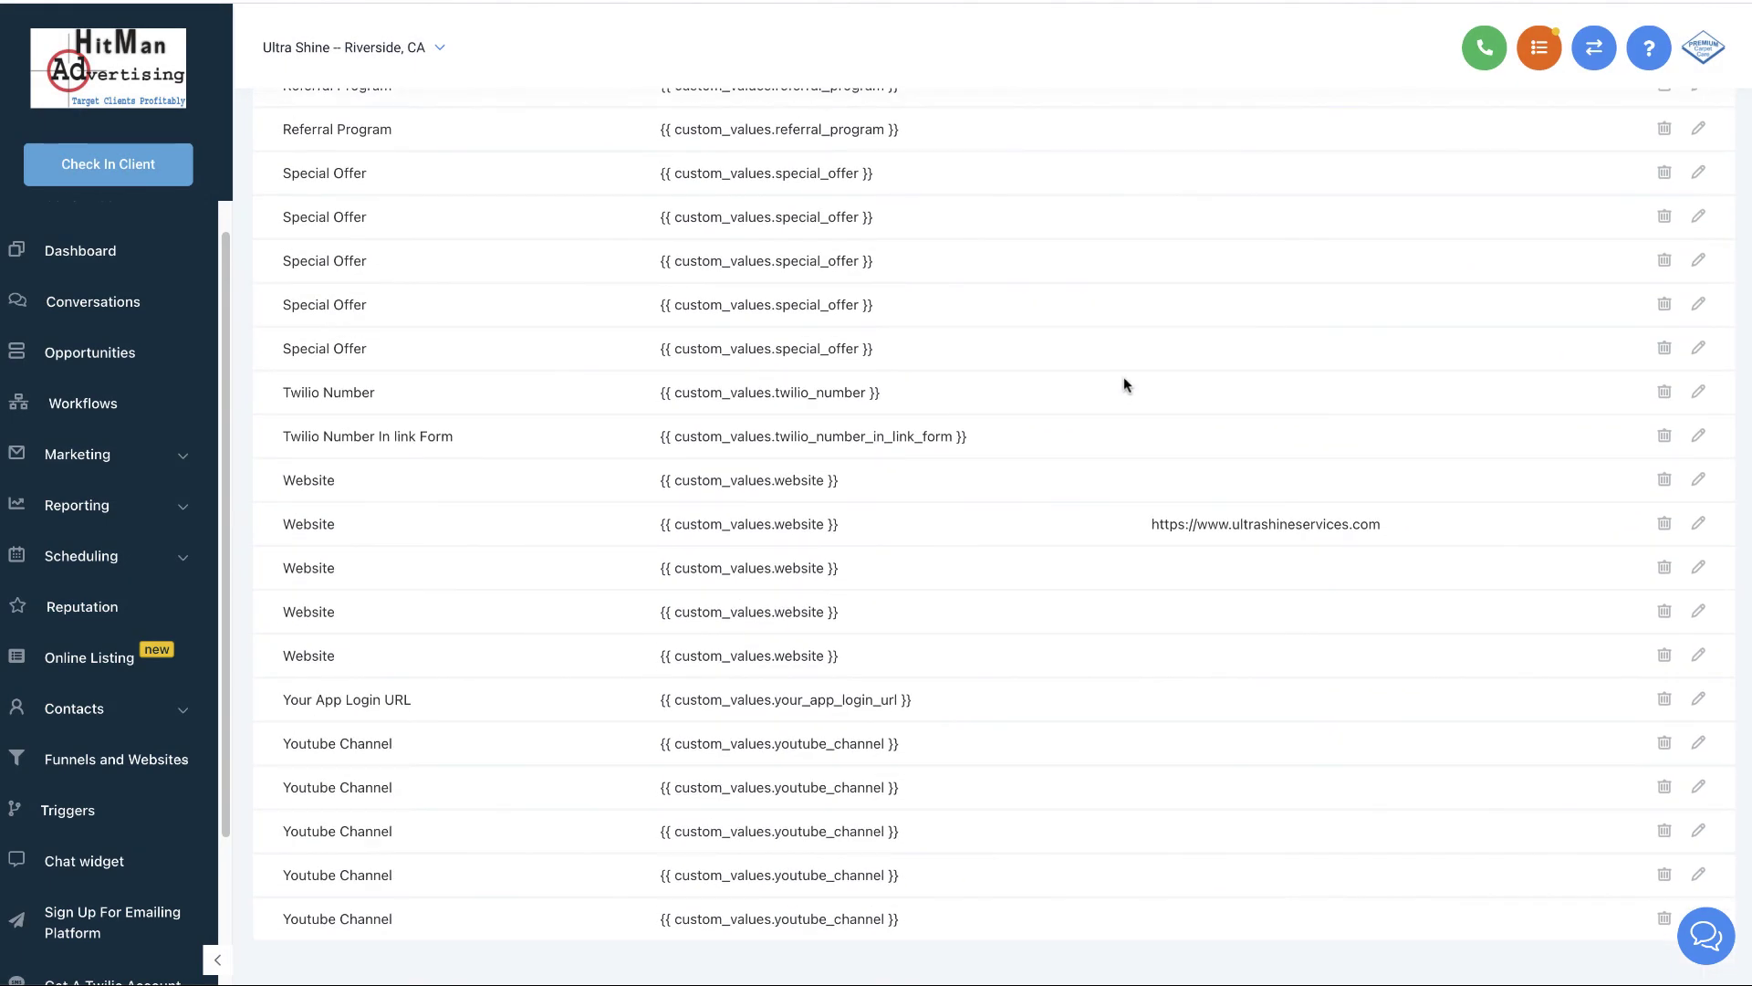
scroll(1124, 376, up, 20)
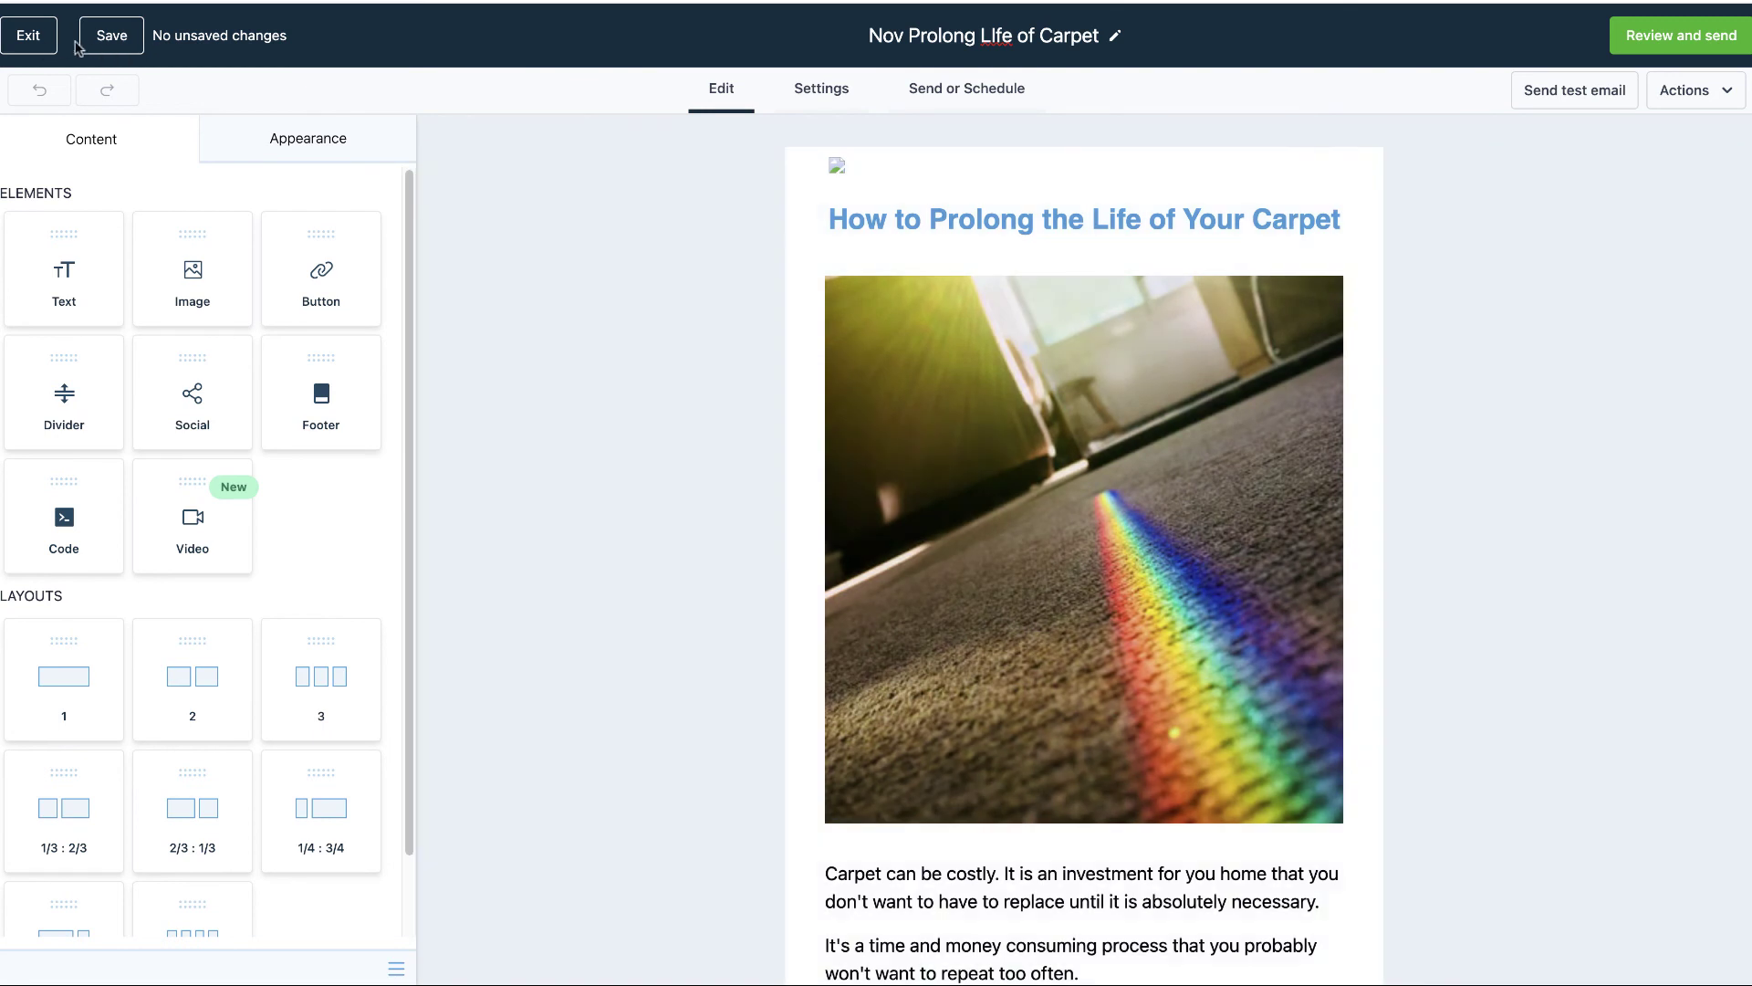
- Save the email template, then fill the test email's sender and personal Gmail recipient from autofill
click(91, 43)
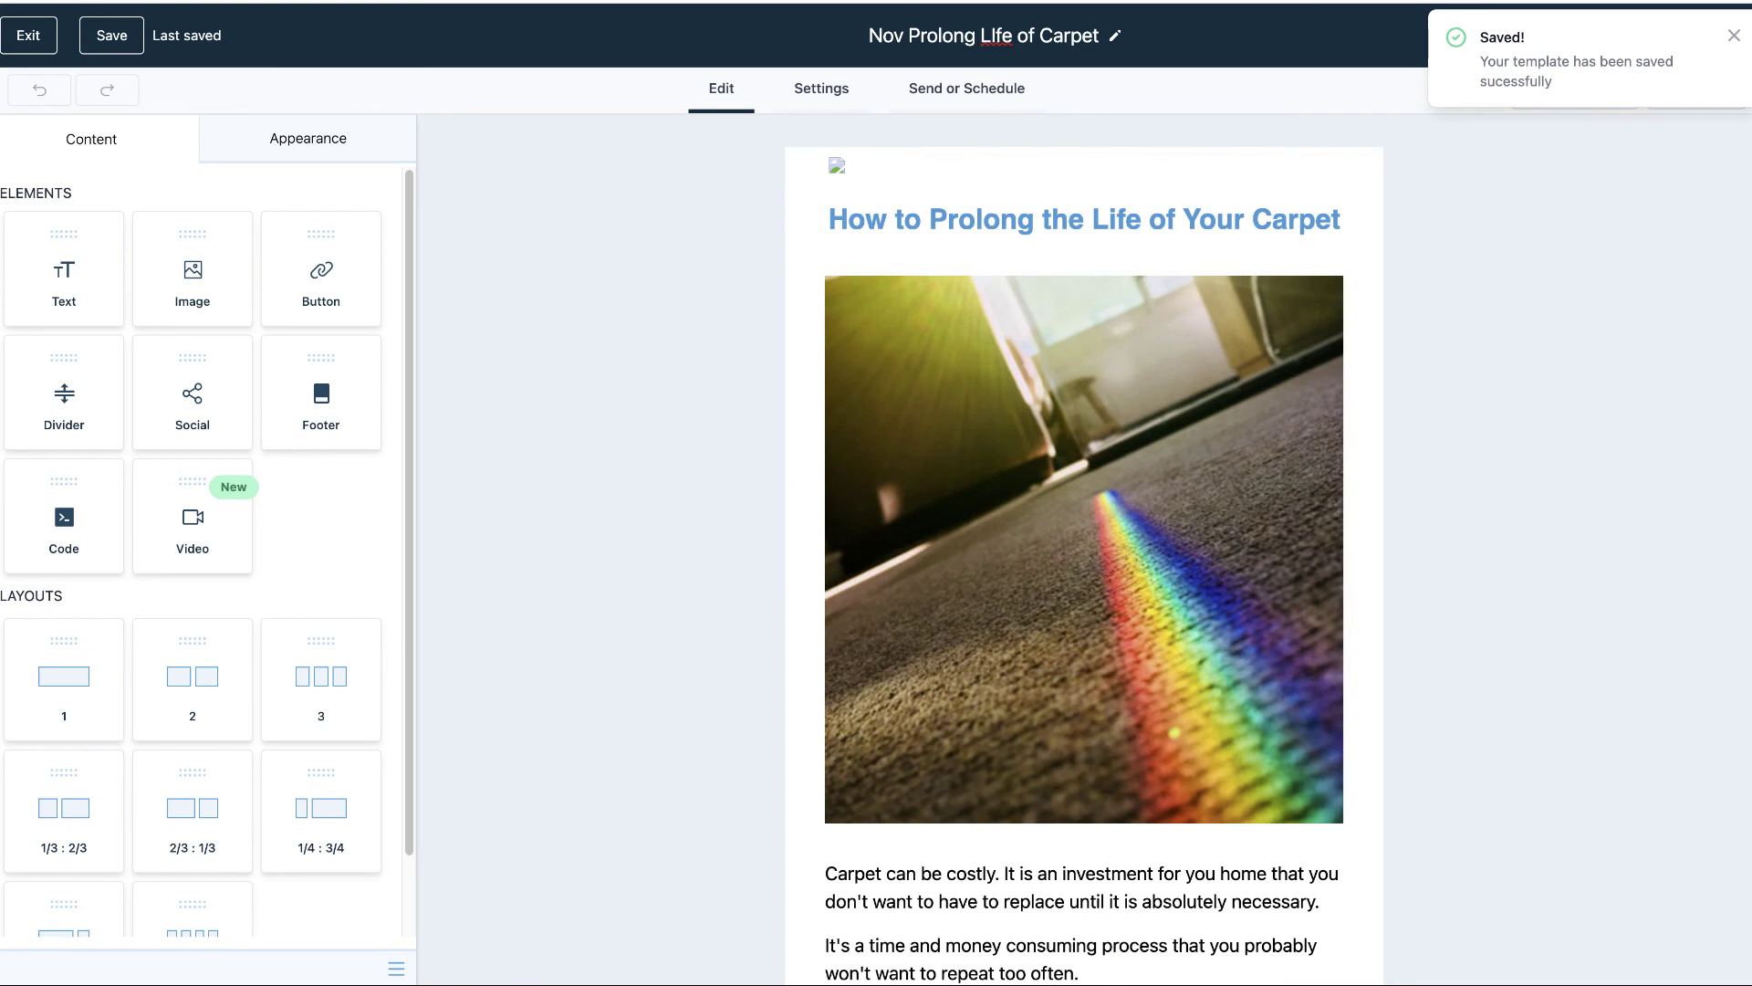
click(1736, 37)
click(1584, 101)
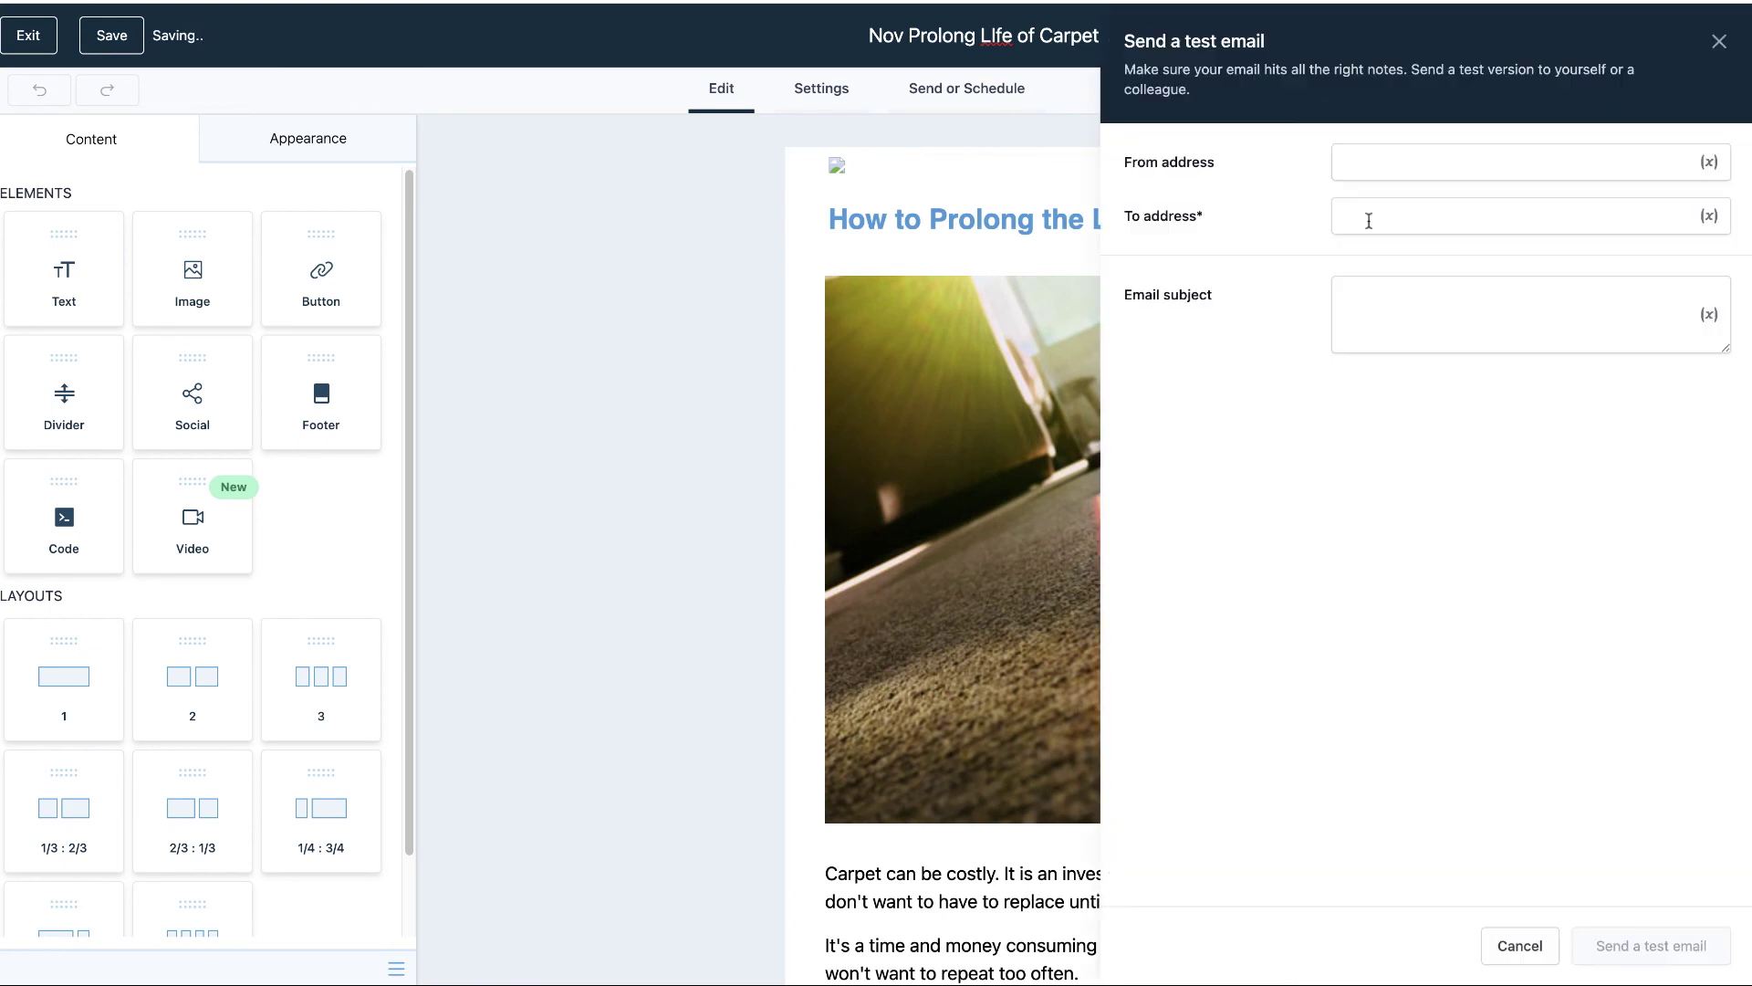
click(1385, 174)
click(1397, 211)
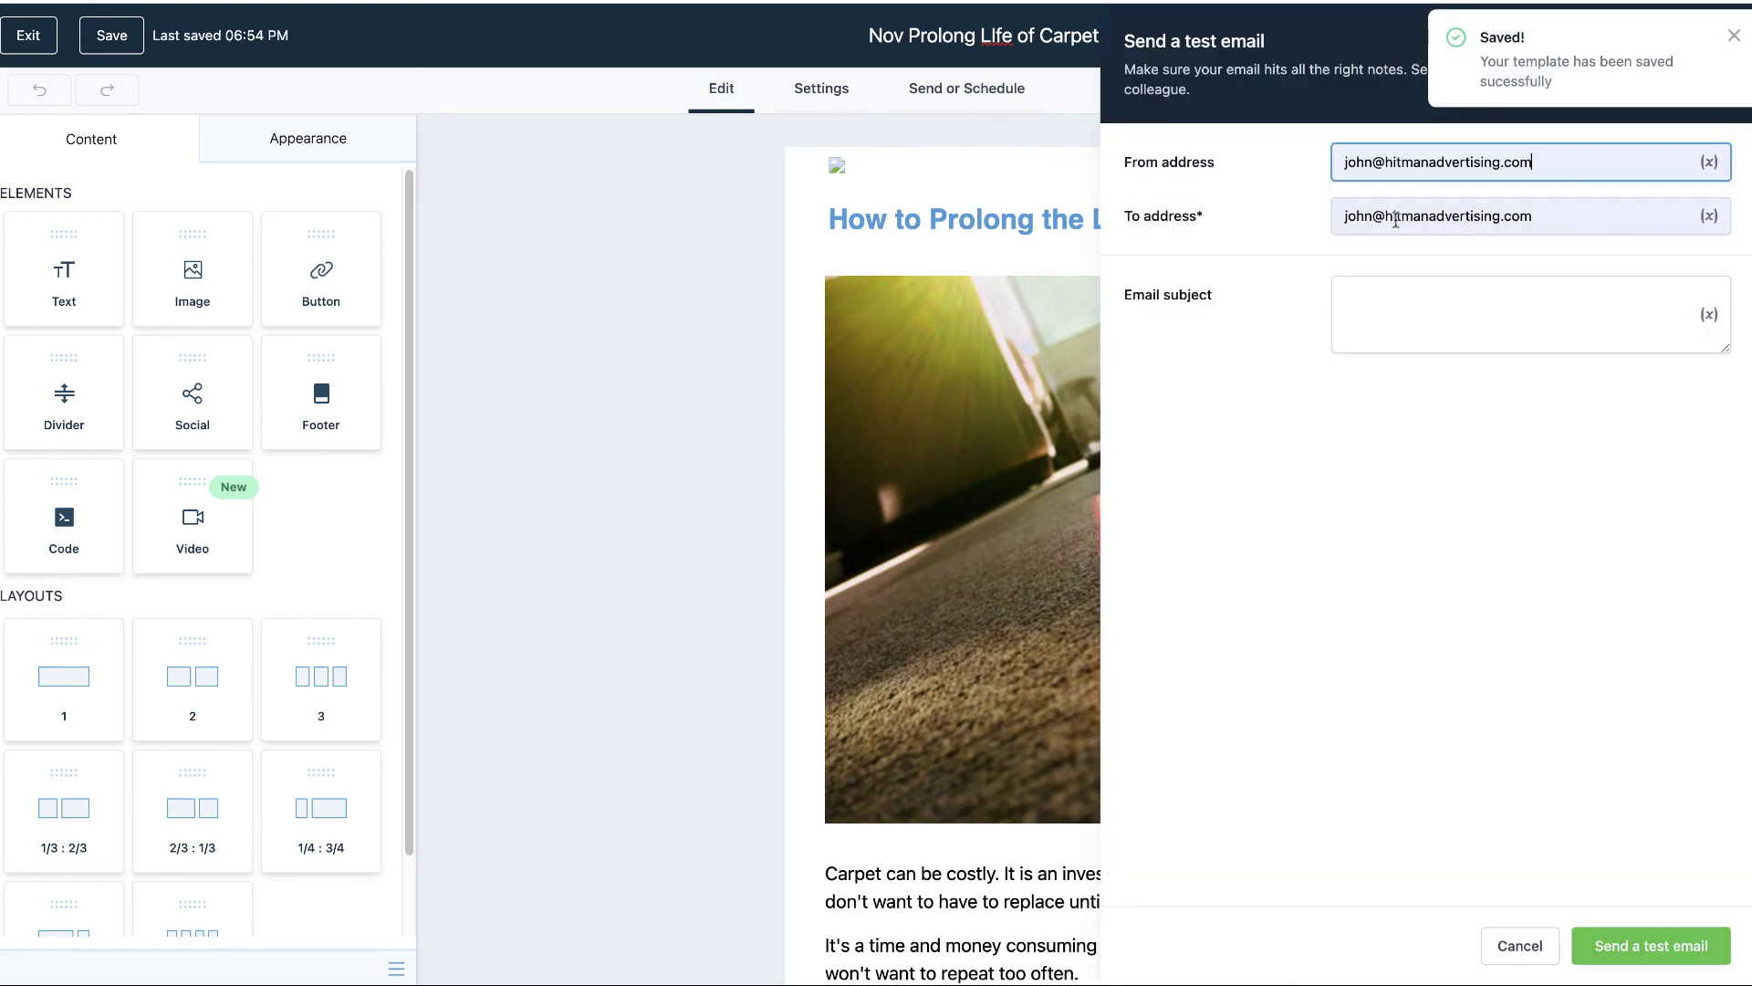
triple_click(1394, 224)
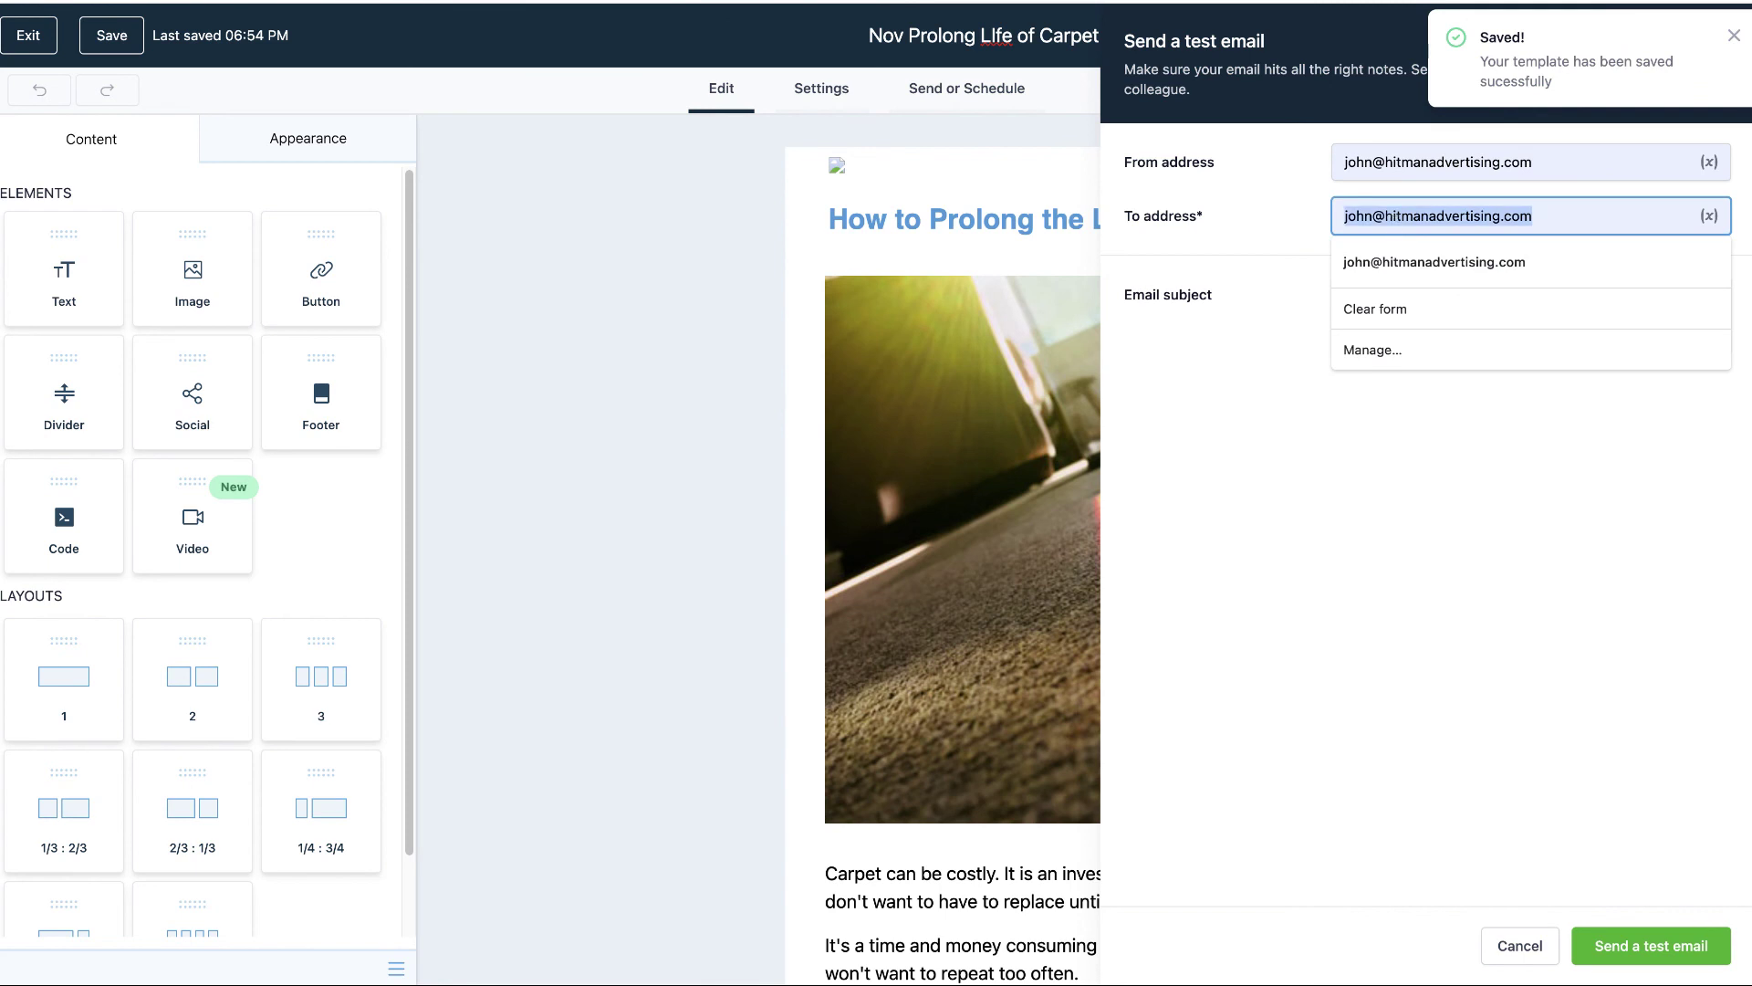
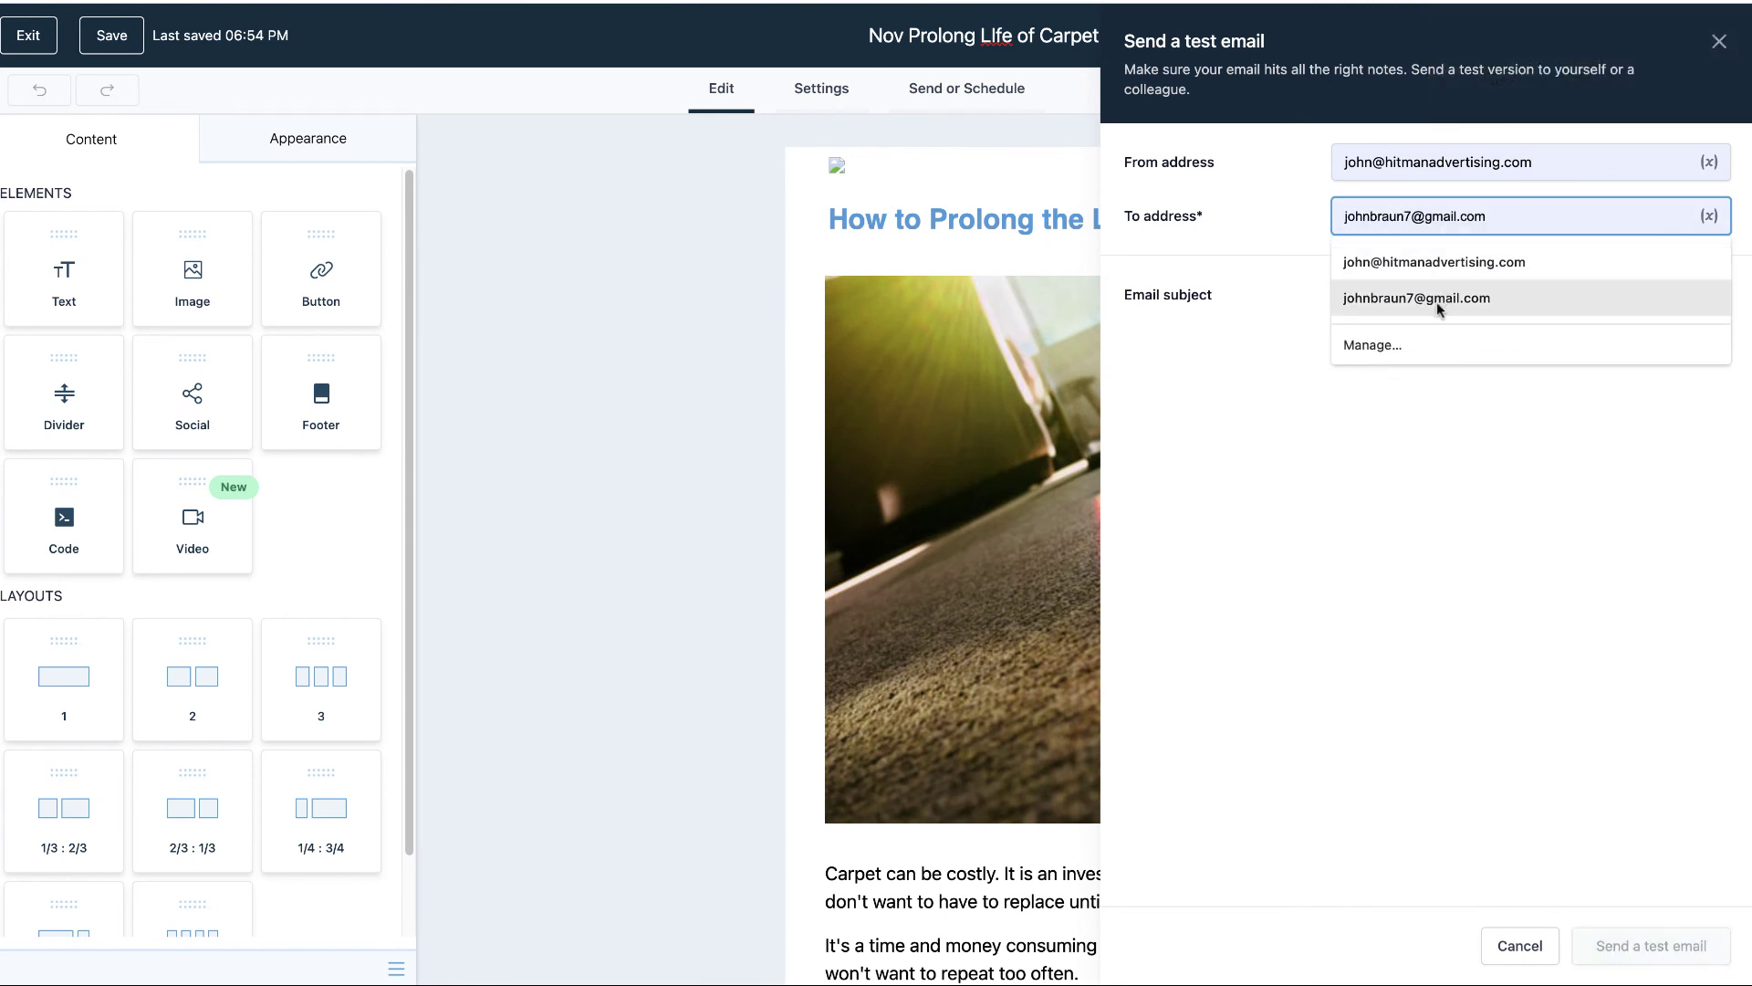
click(1436, 299)
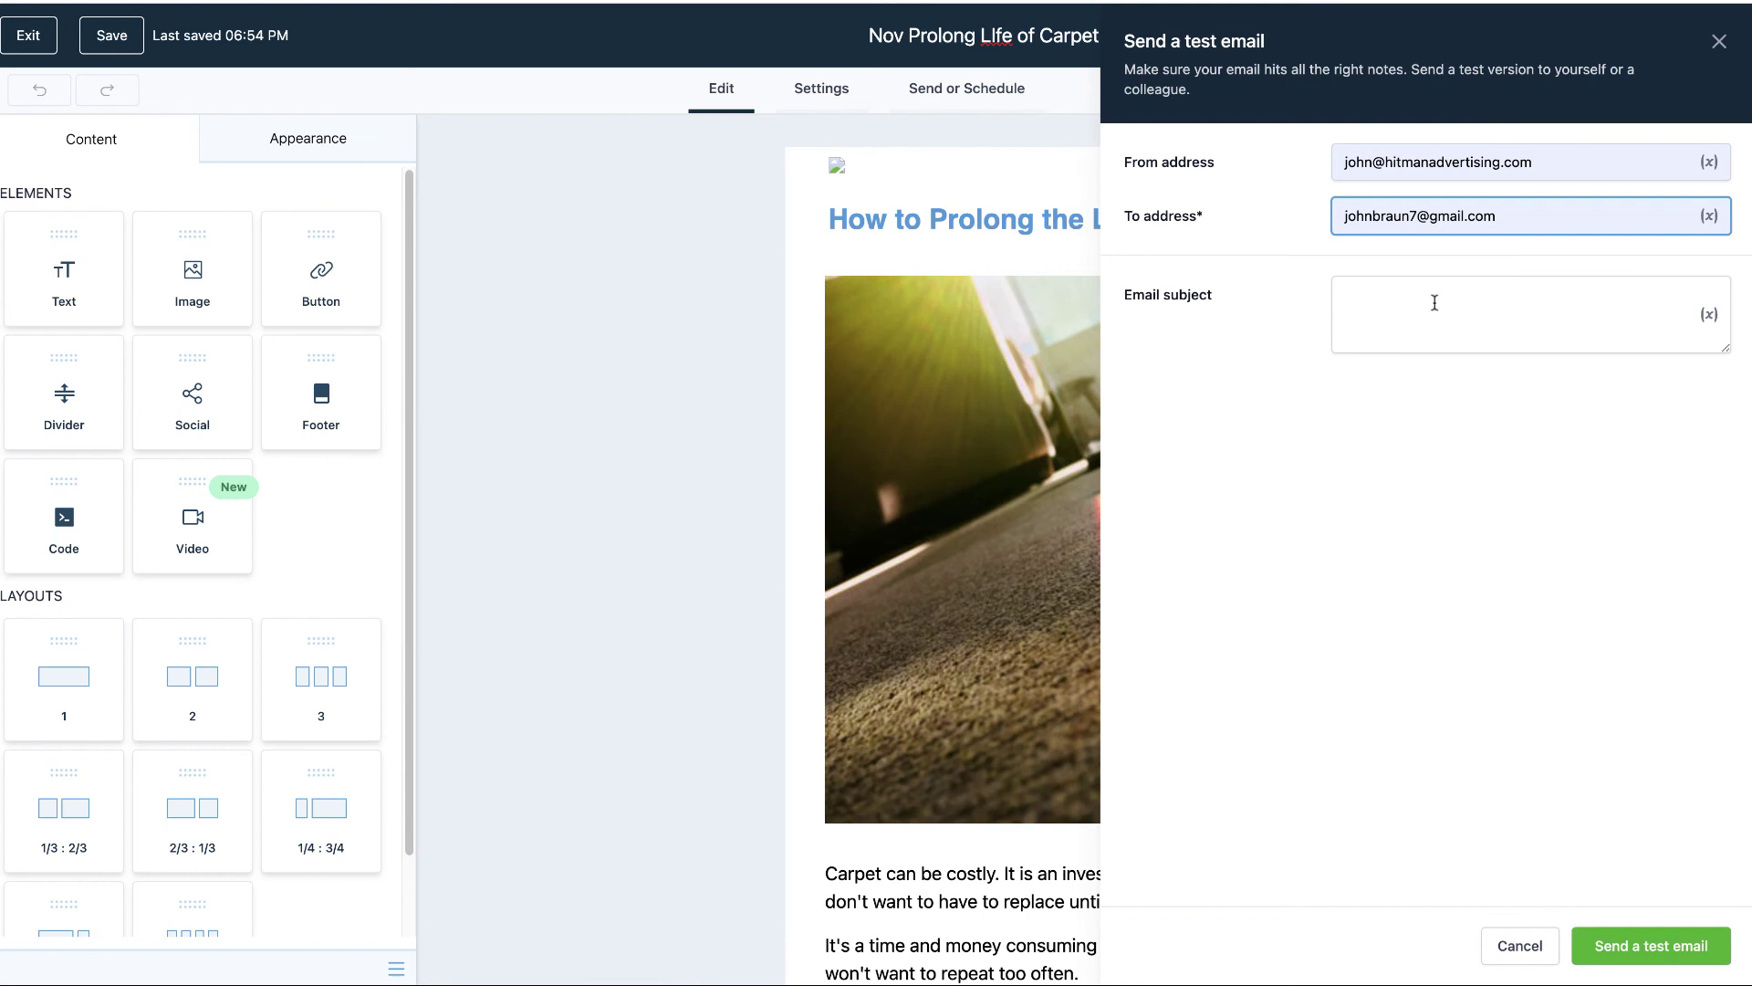
- Send the test email with subject 'testing', then open Gmail in a new tab
click(1435, 303)
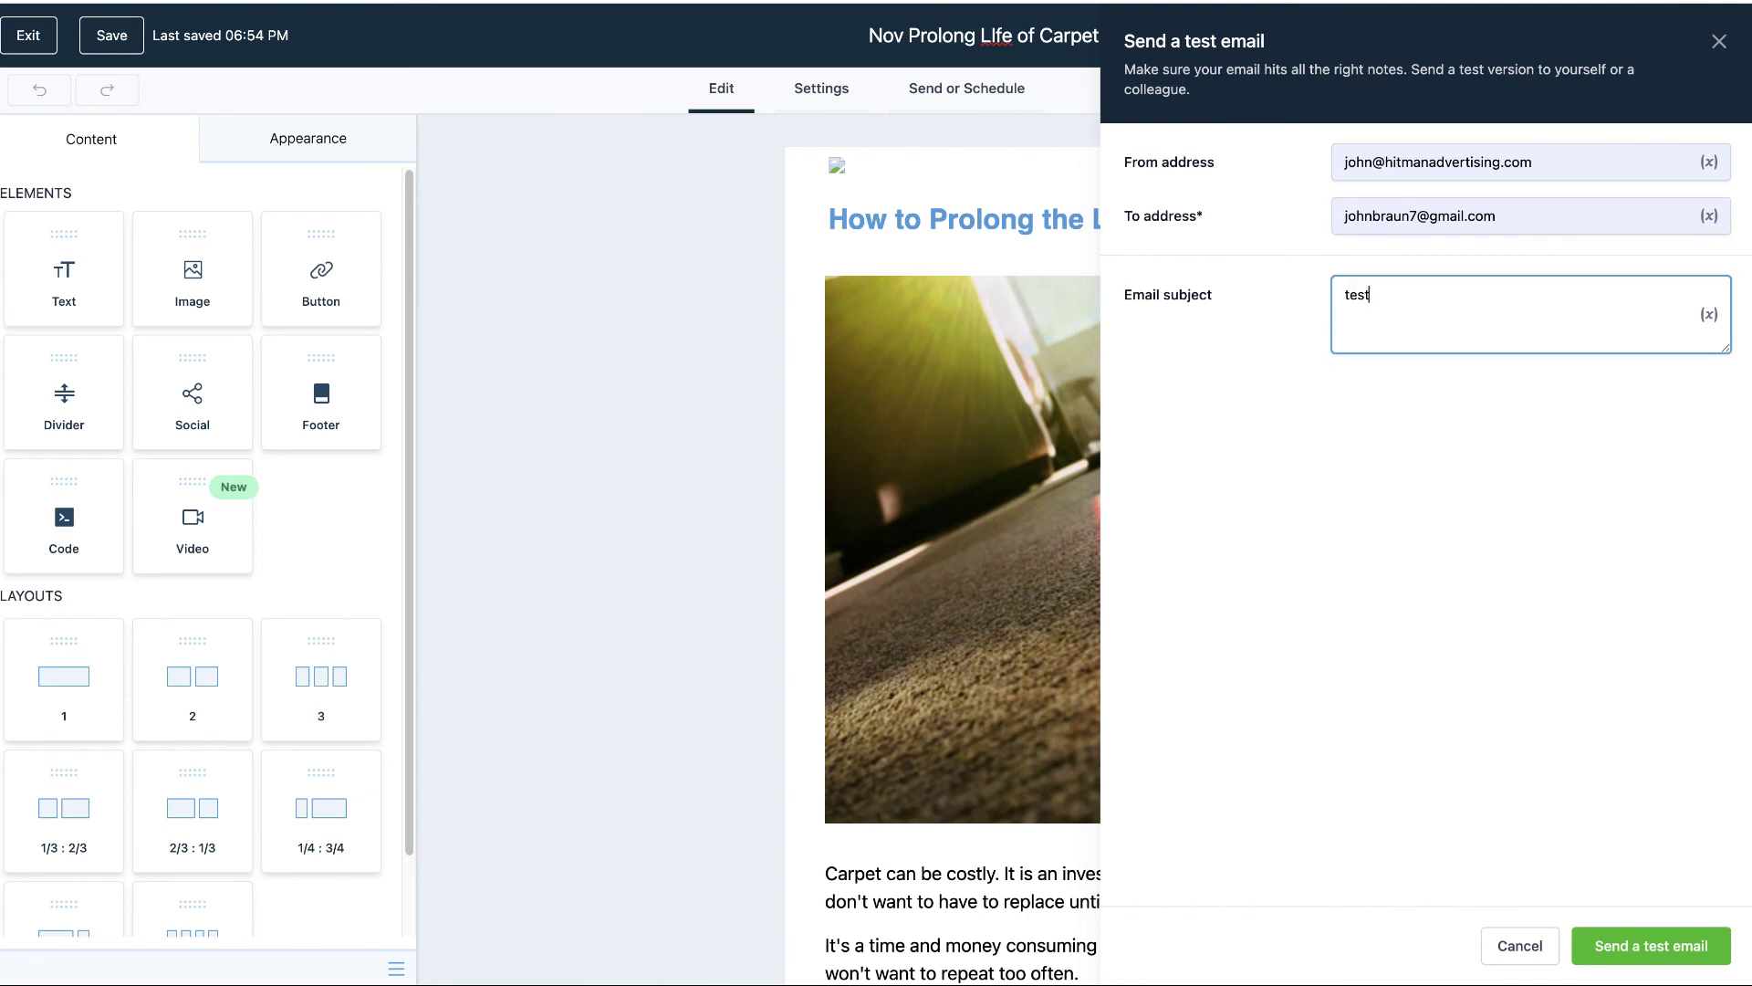
click(1639, 945)
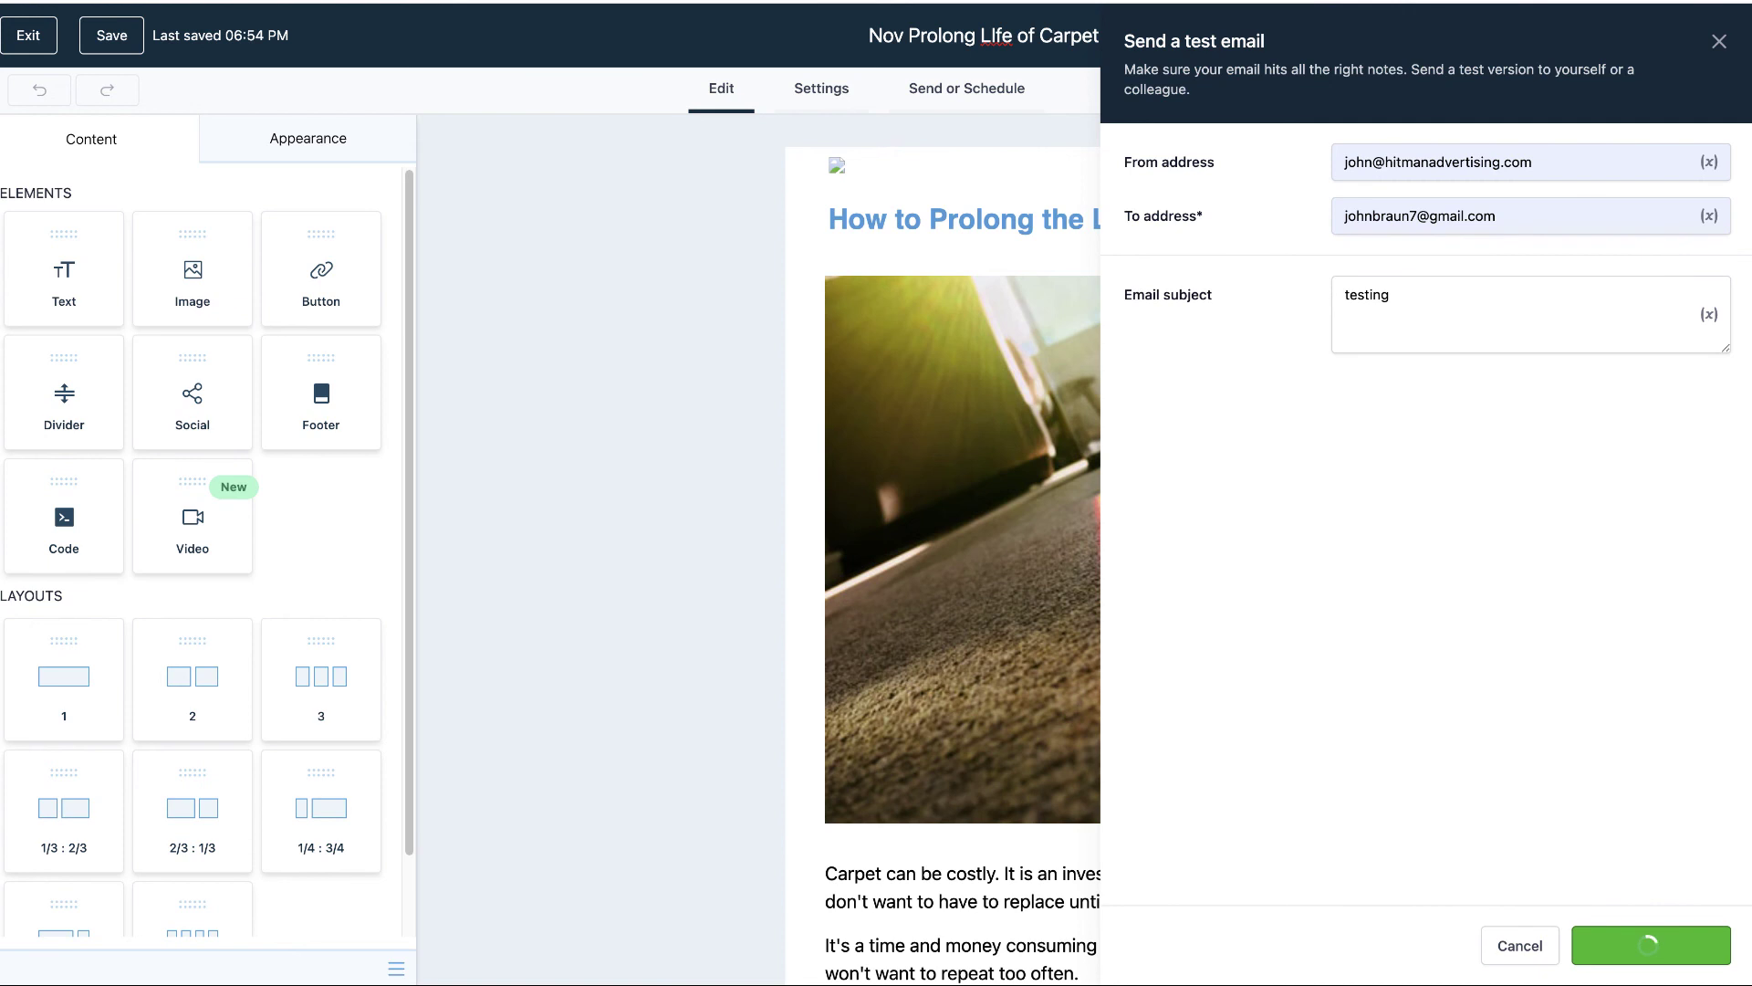
key(super+t)
text(g)
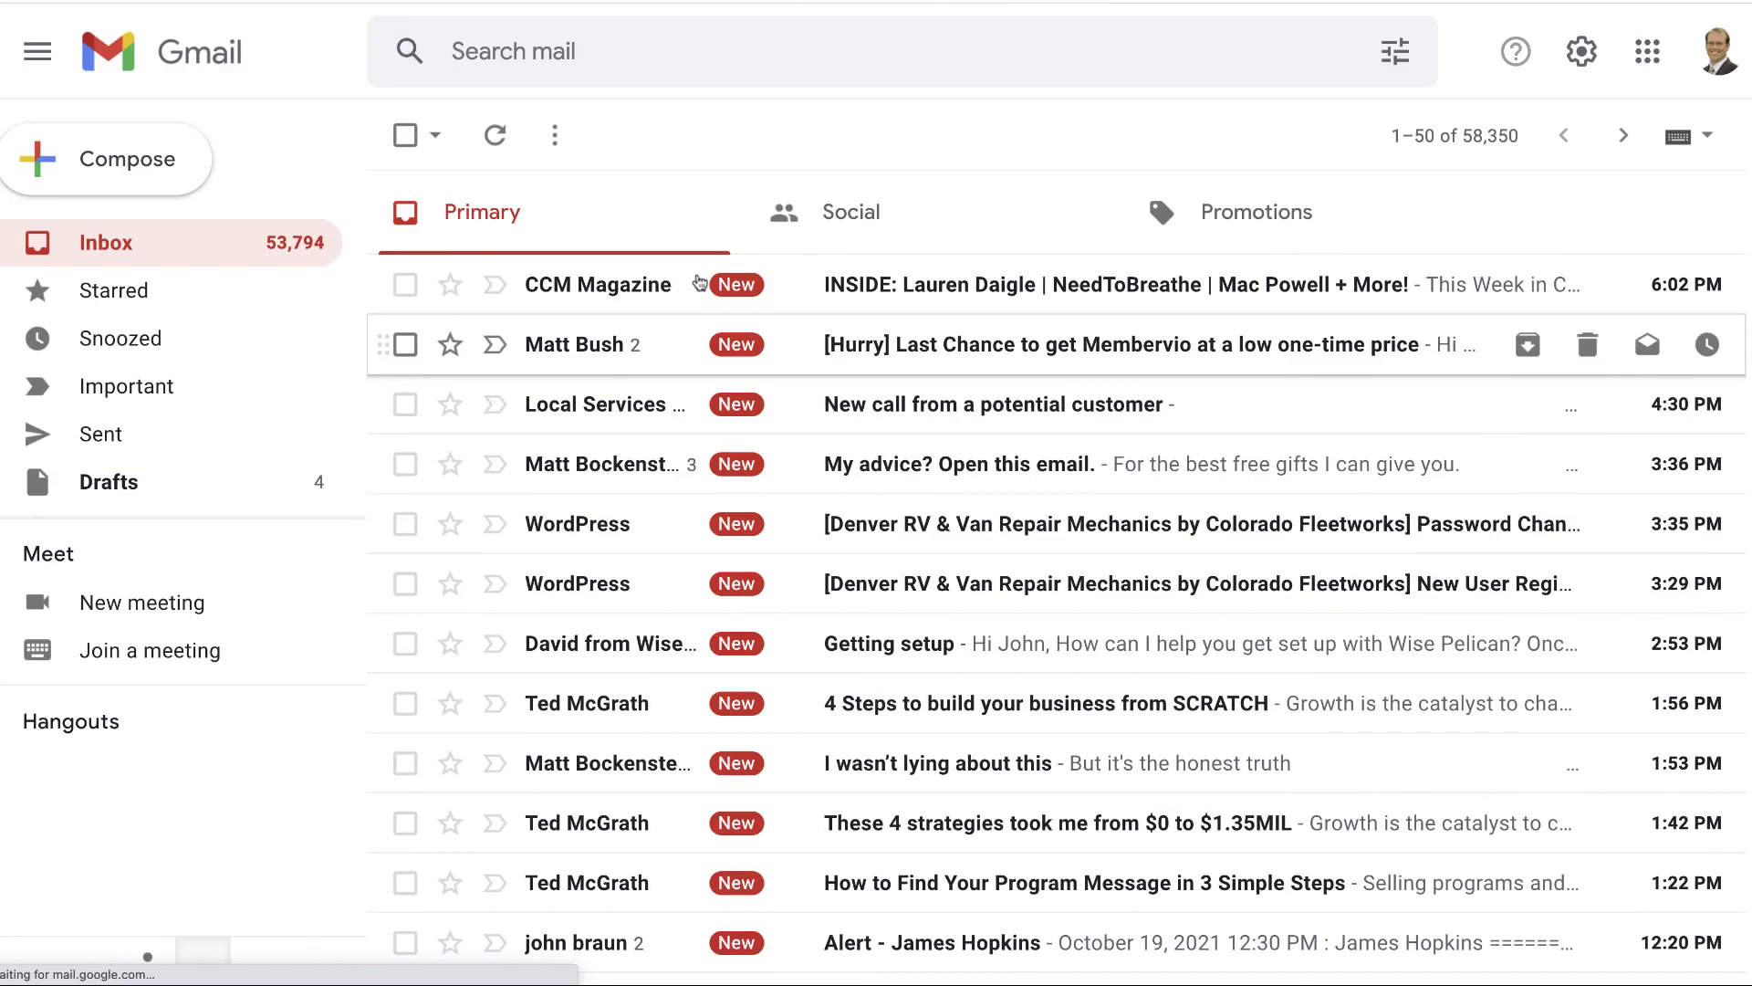
click(495, 135)
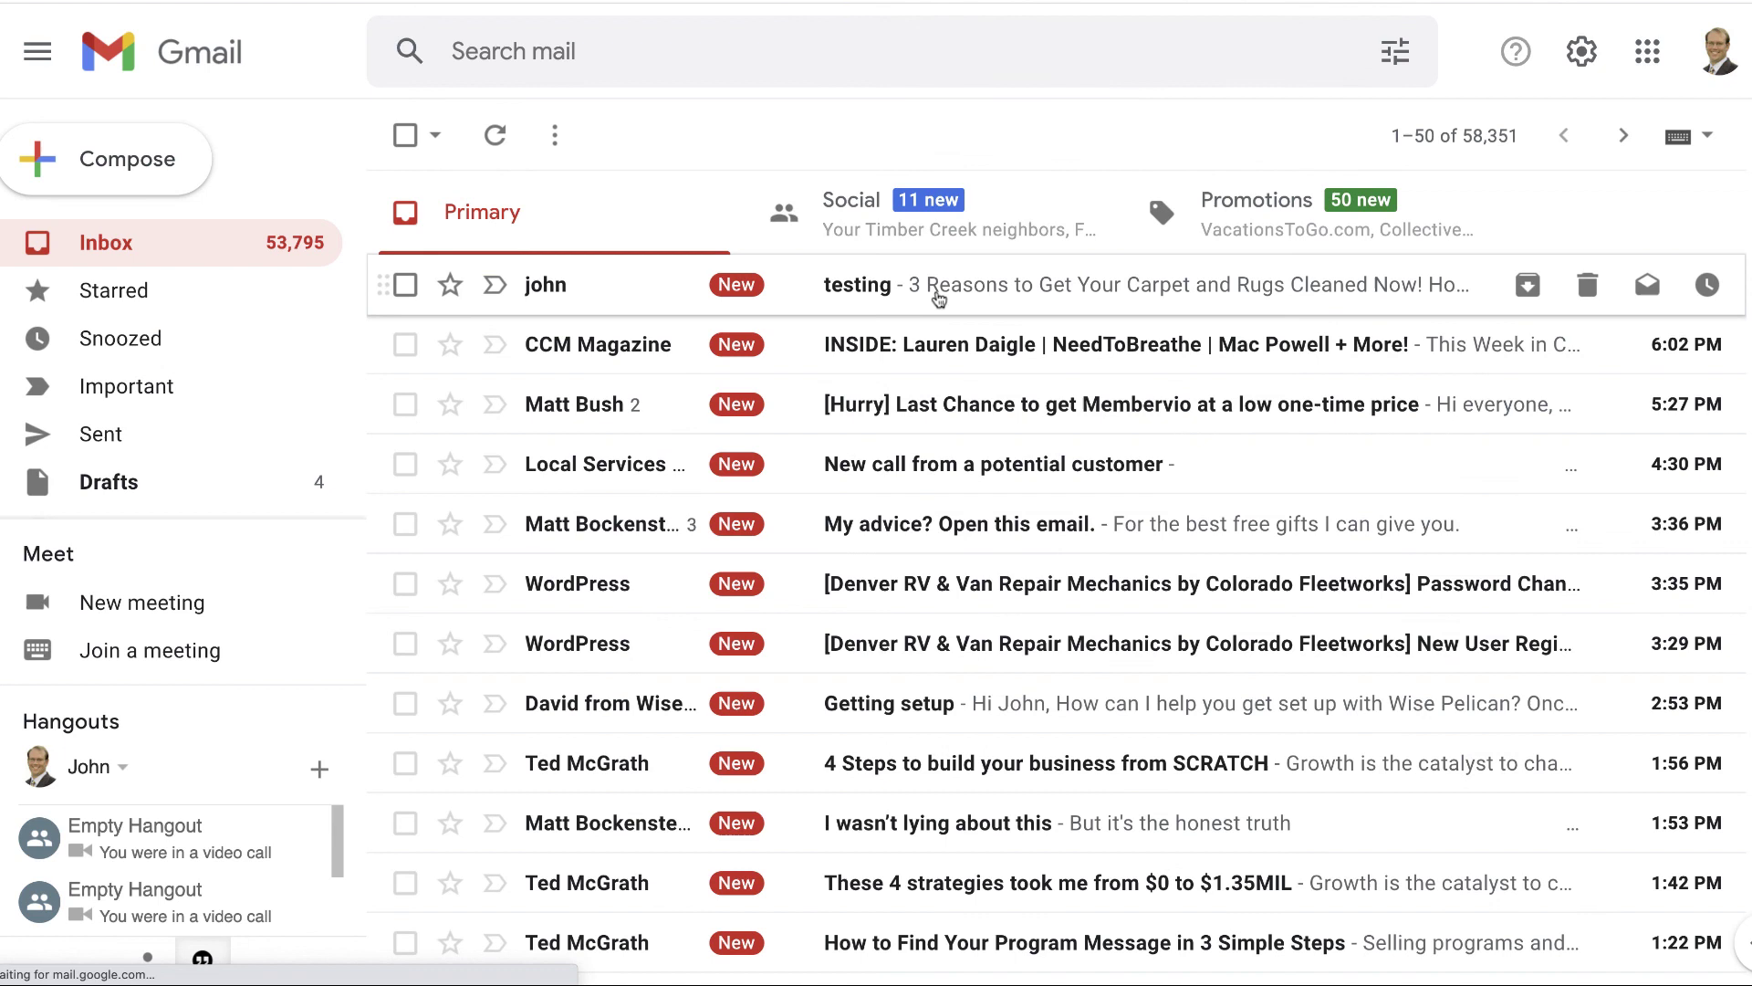
click(938, 291)
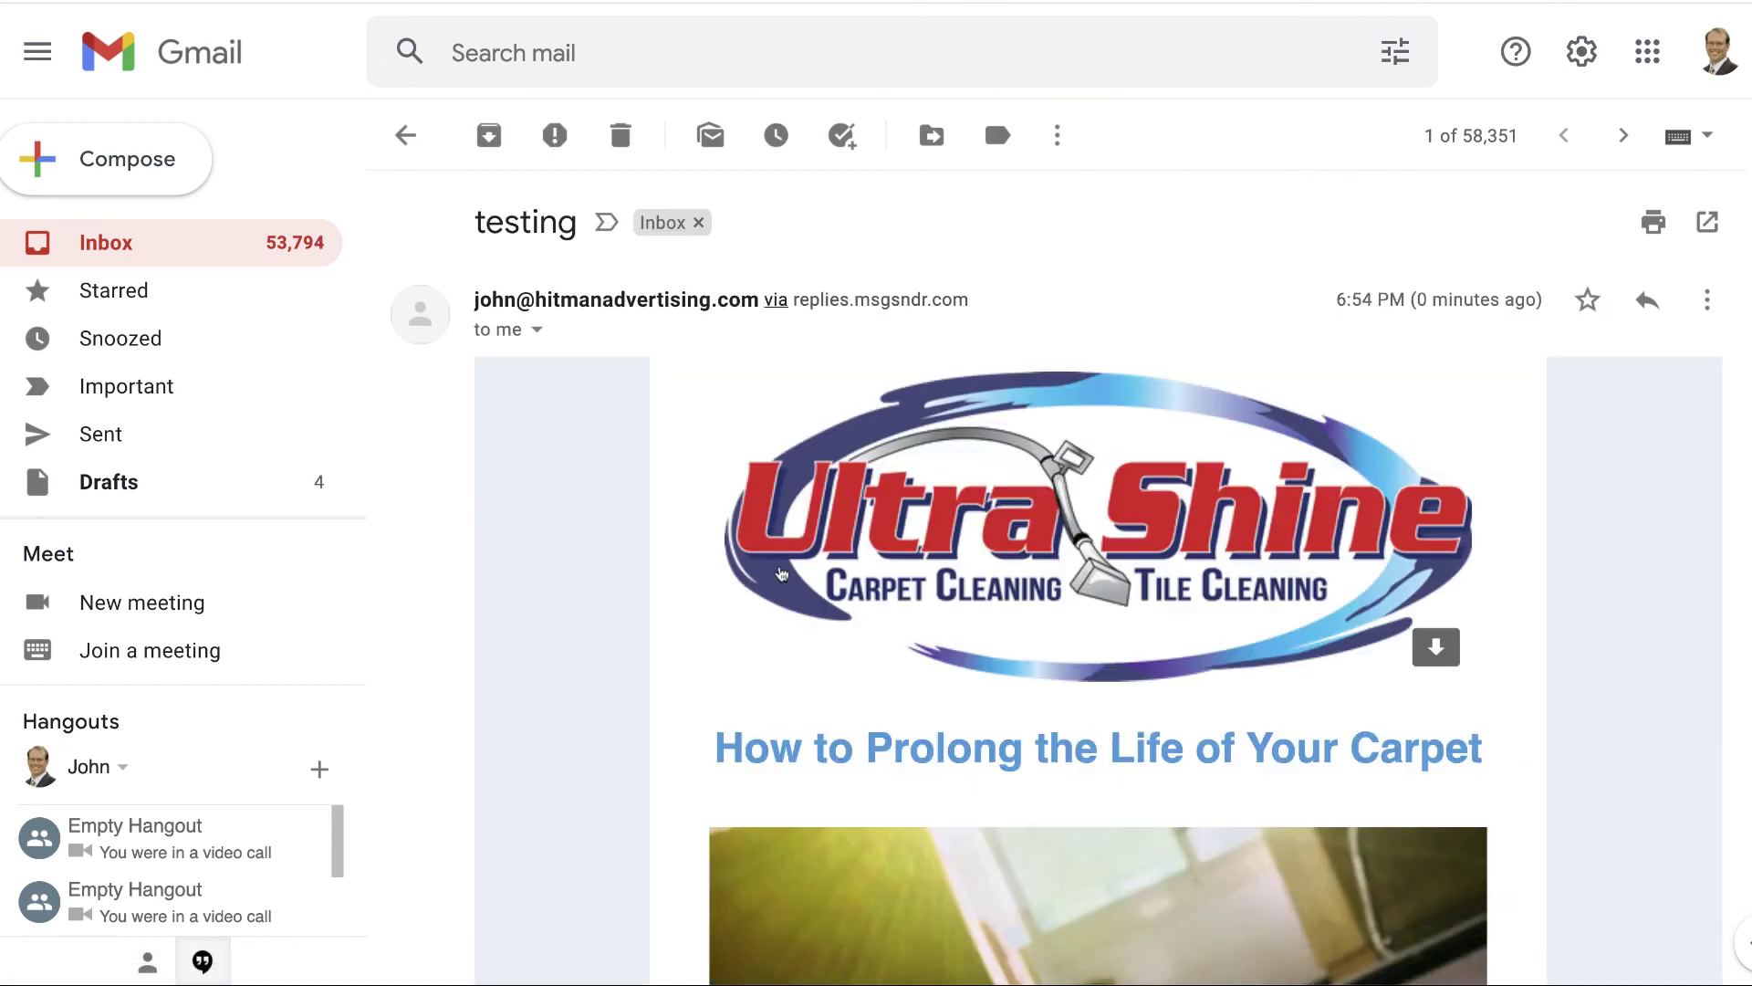
mouse_move(894, 547)
scroll(953, 519, down, 1)
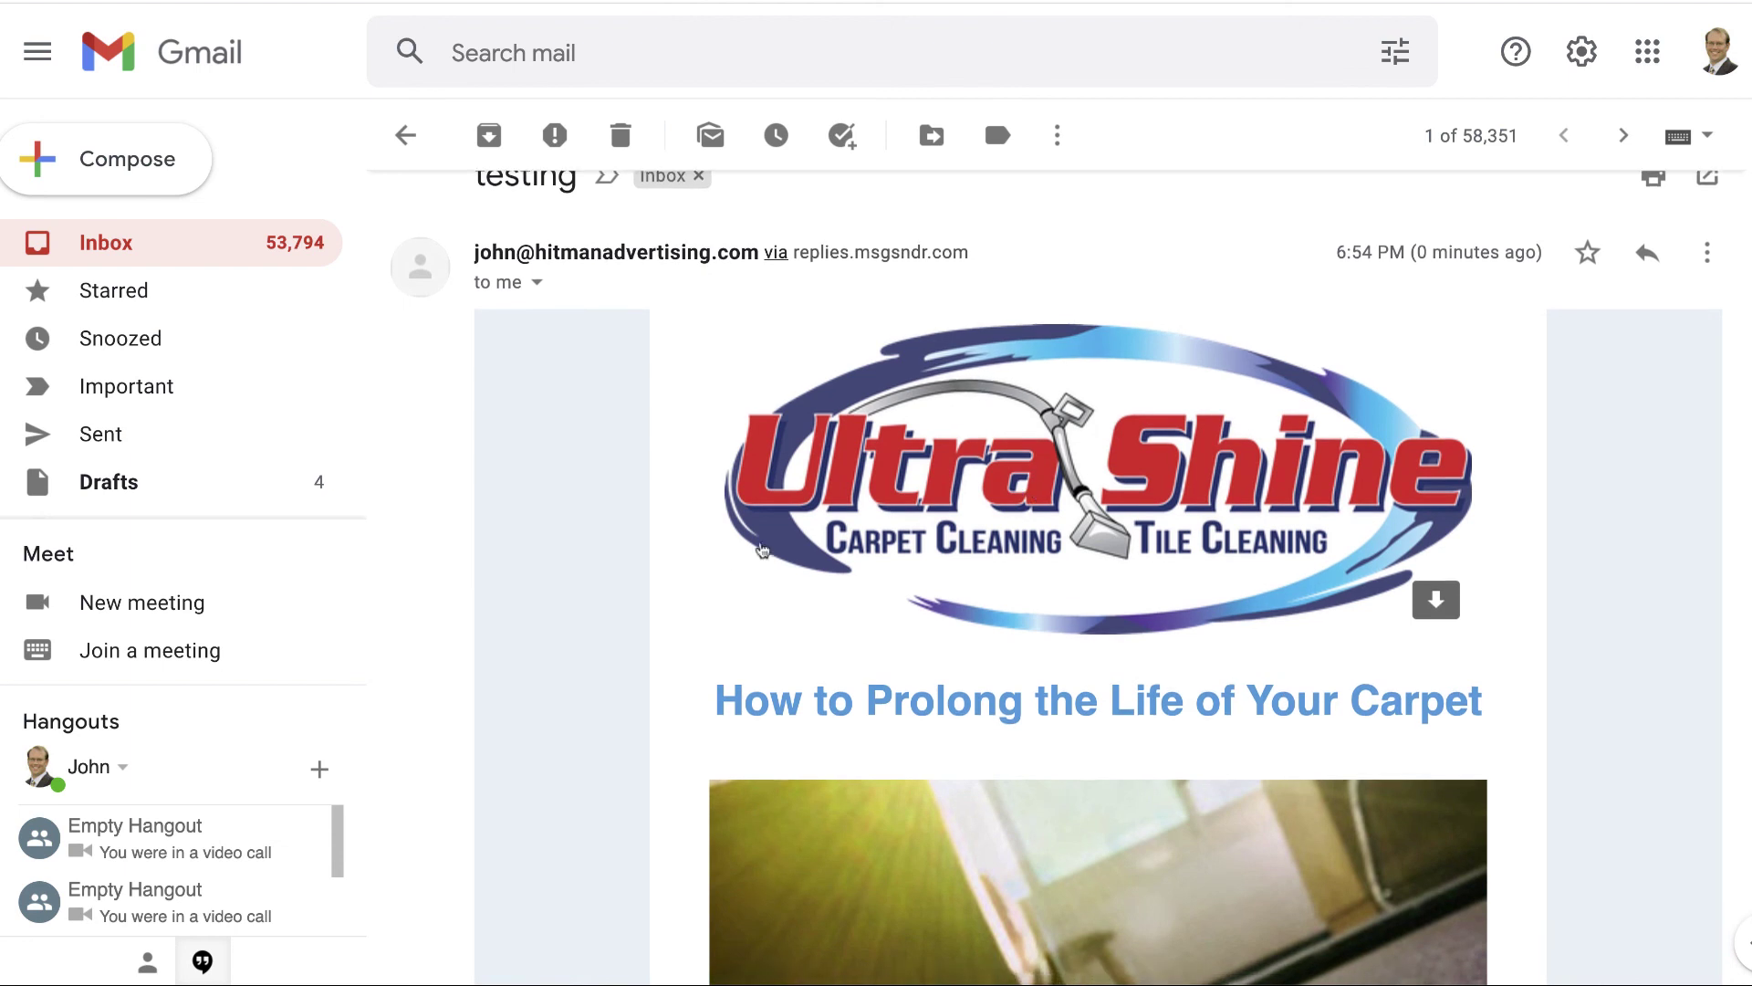
scroll(730, 554, down, 10)
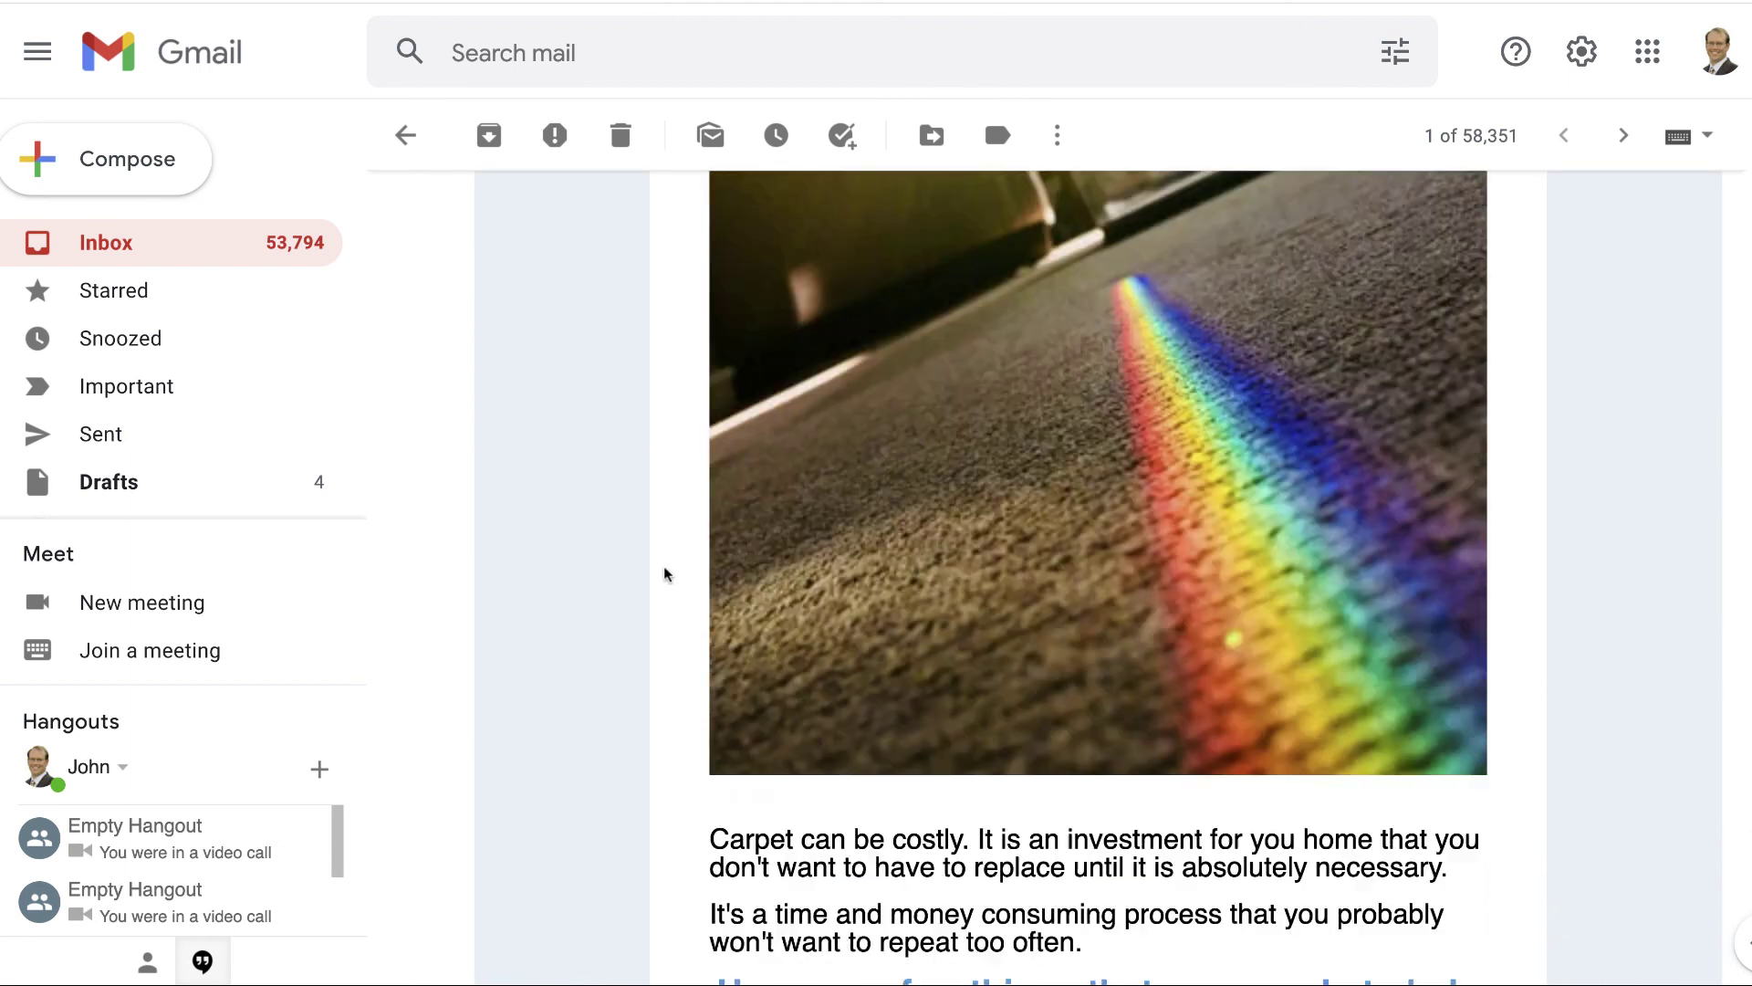
scroll(665, 575, down, 15)
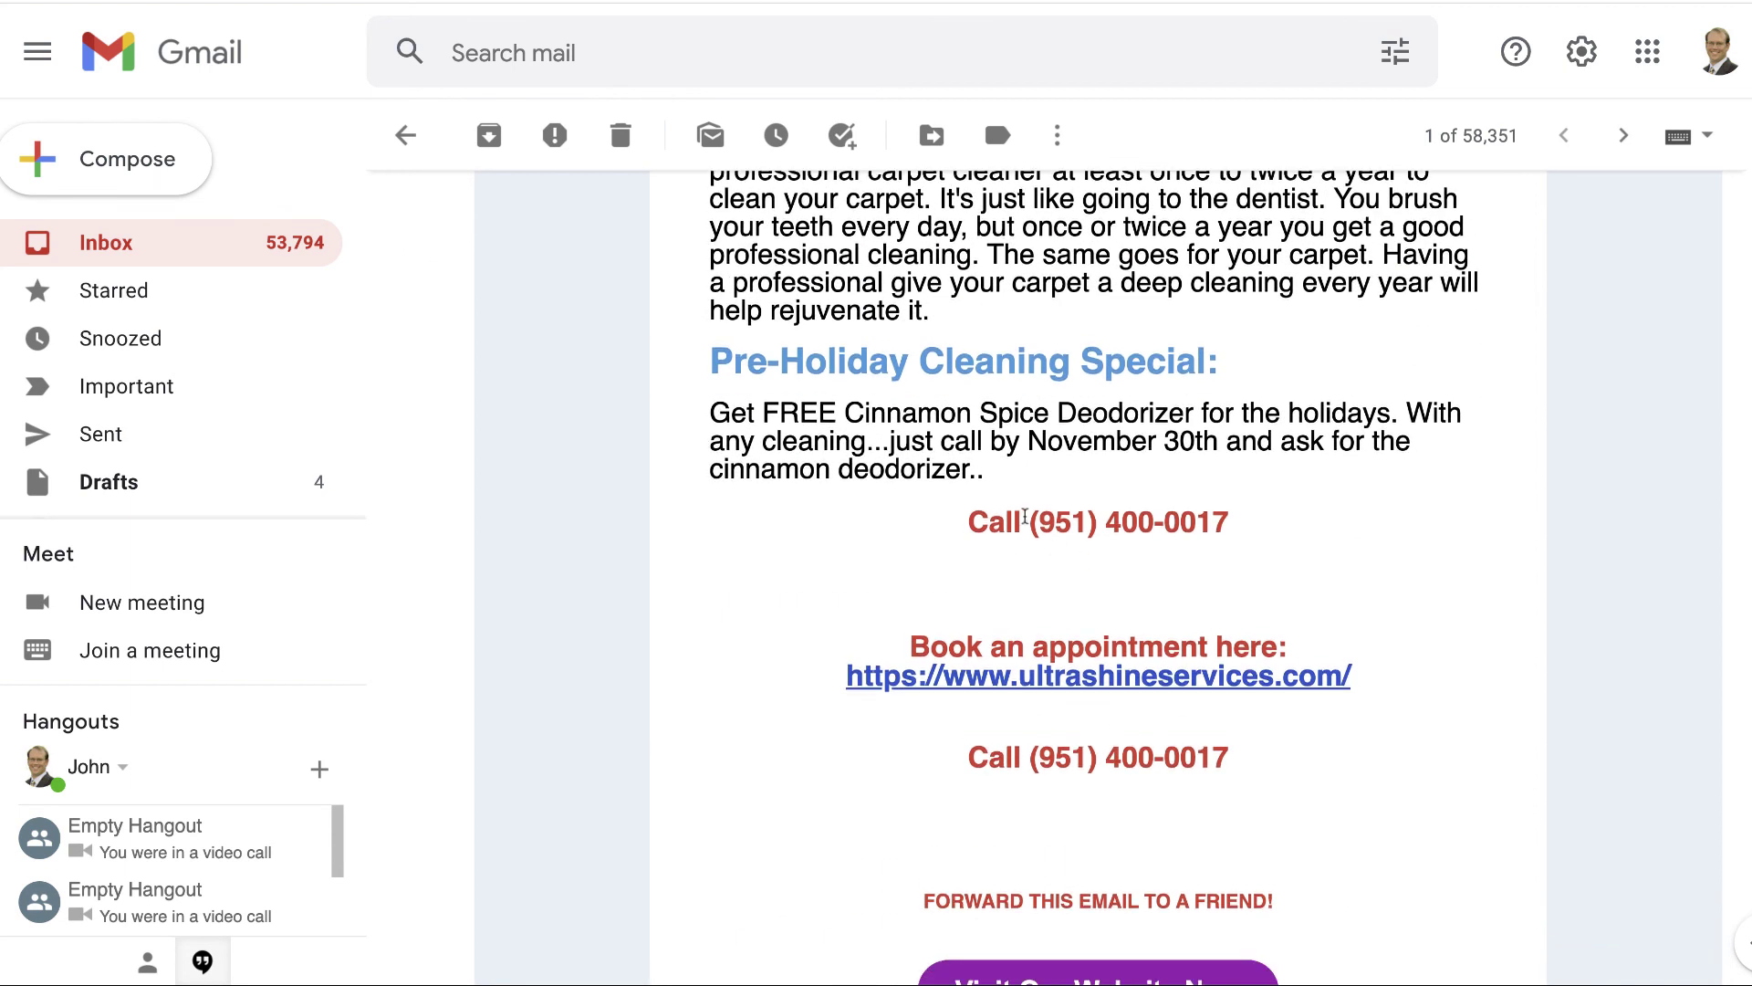
scroll(1092, 559, down, 3)
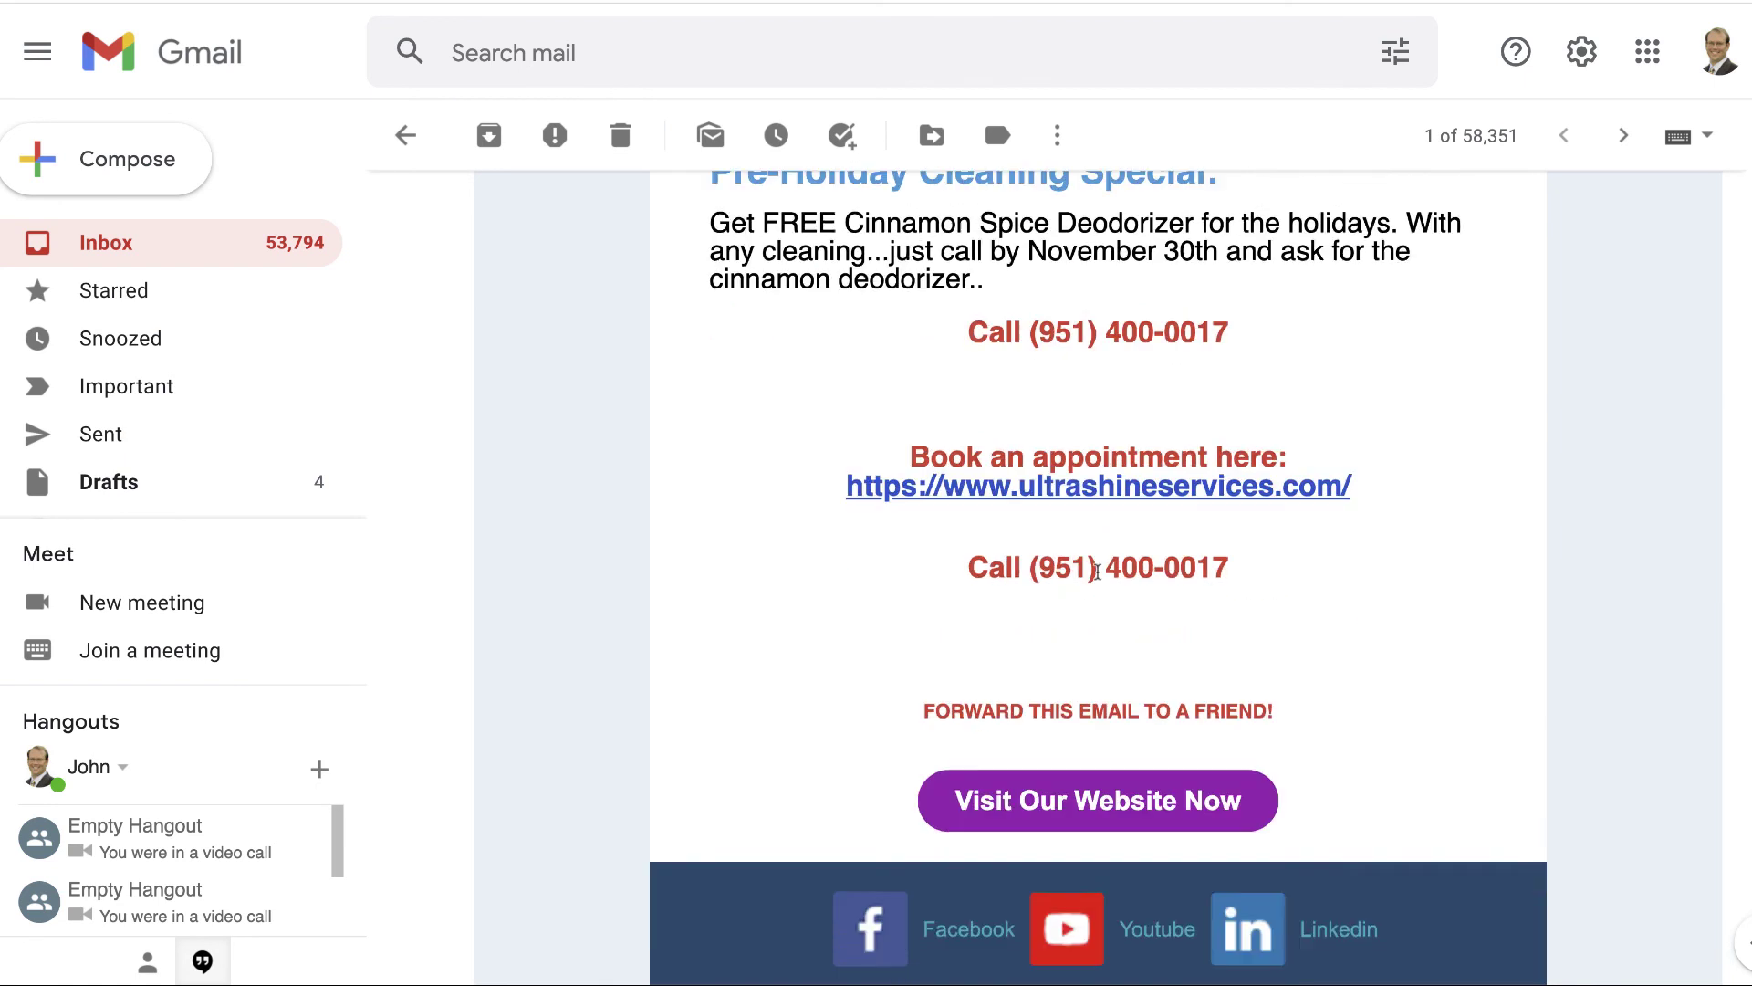
scroll(1089, 482, down, 4)
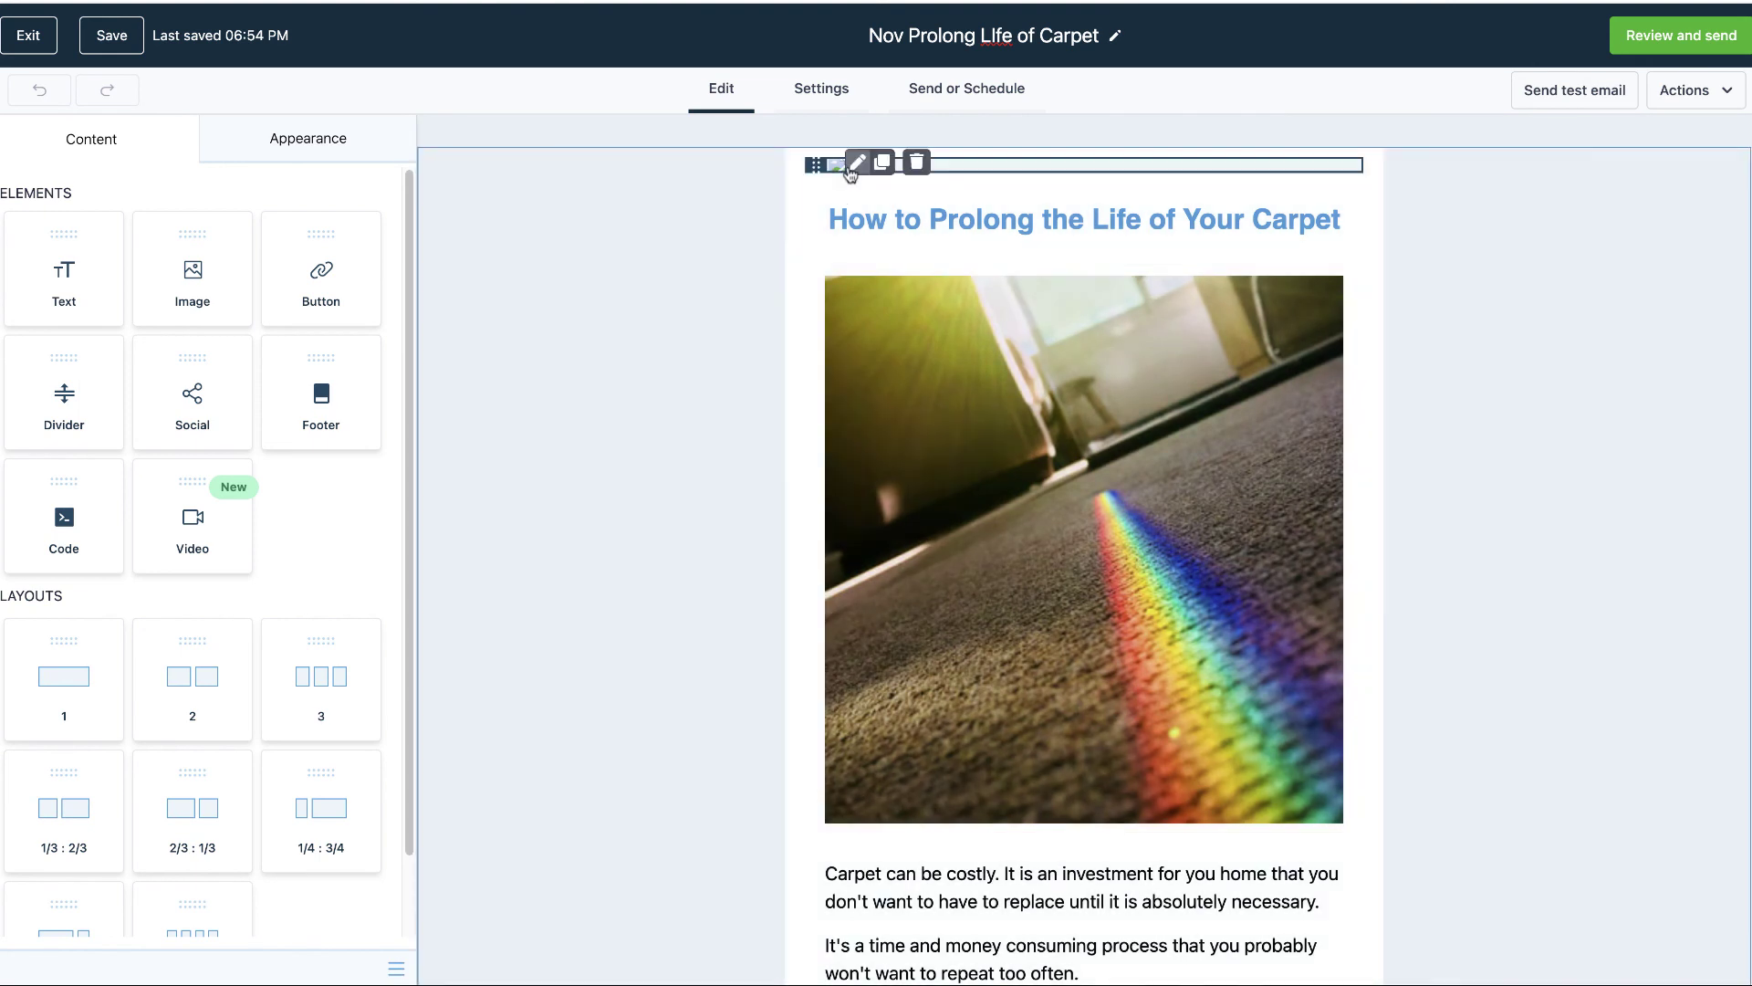
- Scroll the Settings Custom Values list to find the Appointment Booking Page holding the Ultra Shine URL
scroll(774, 466, down, 1)
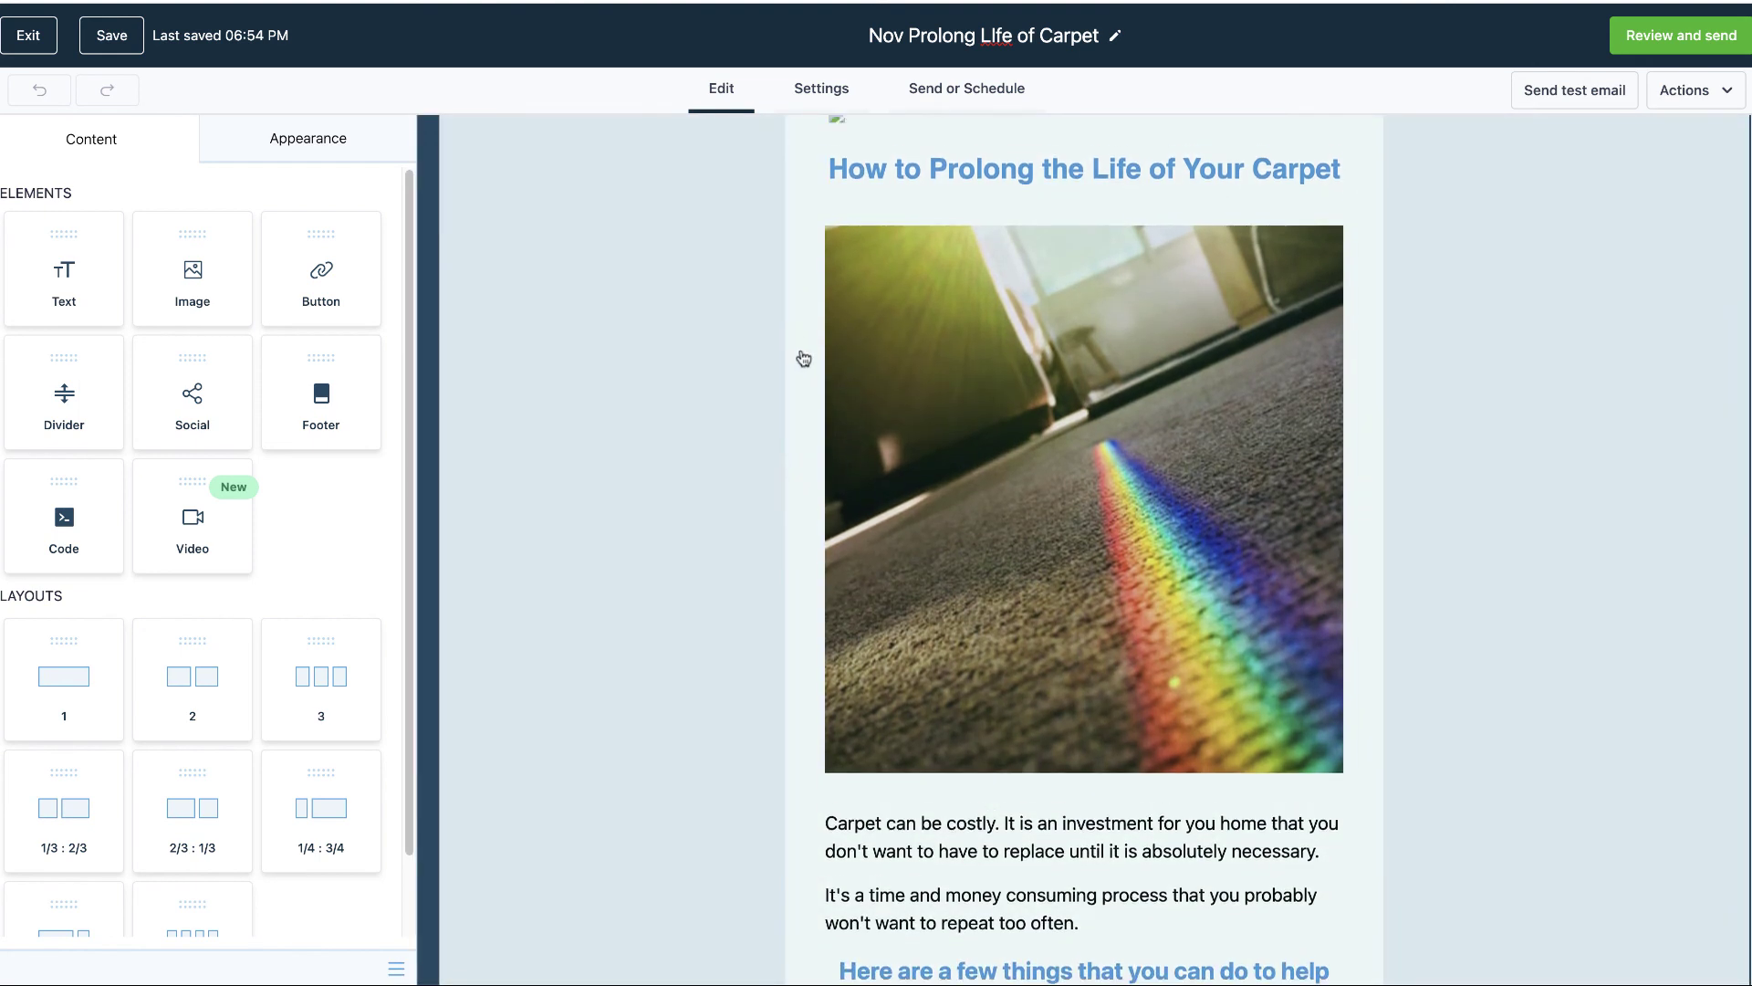
scroll(798, 360, up, 1)
scroll(657, 496, down, 20)
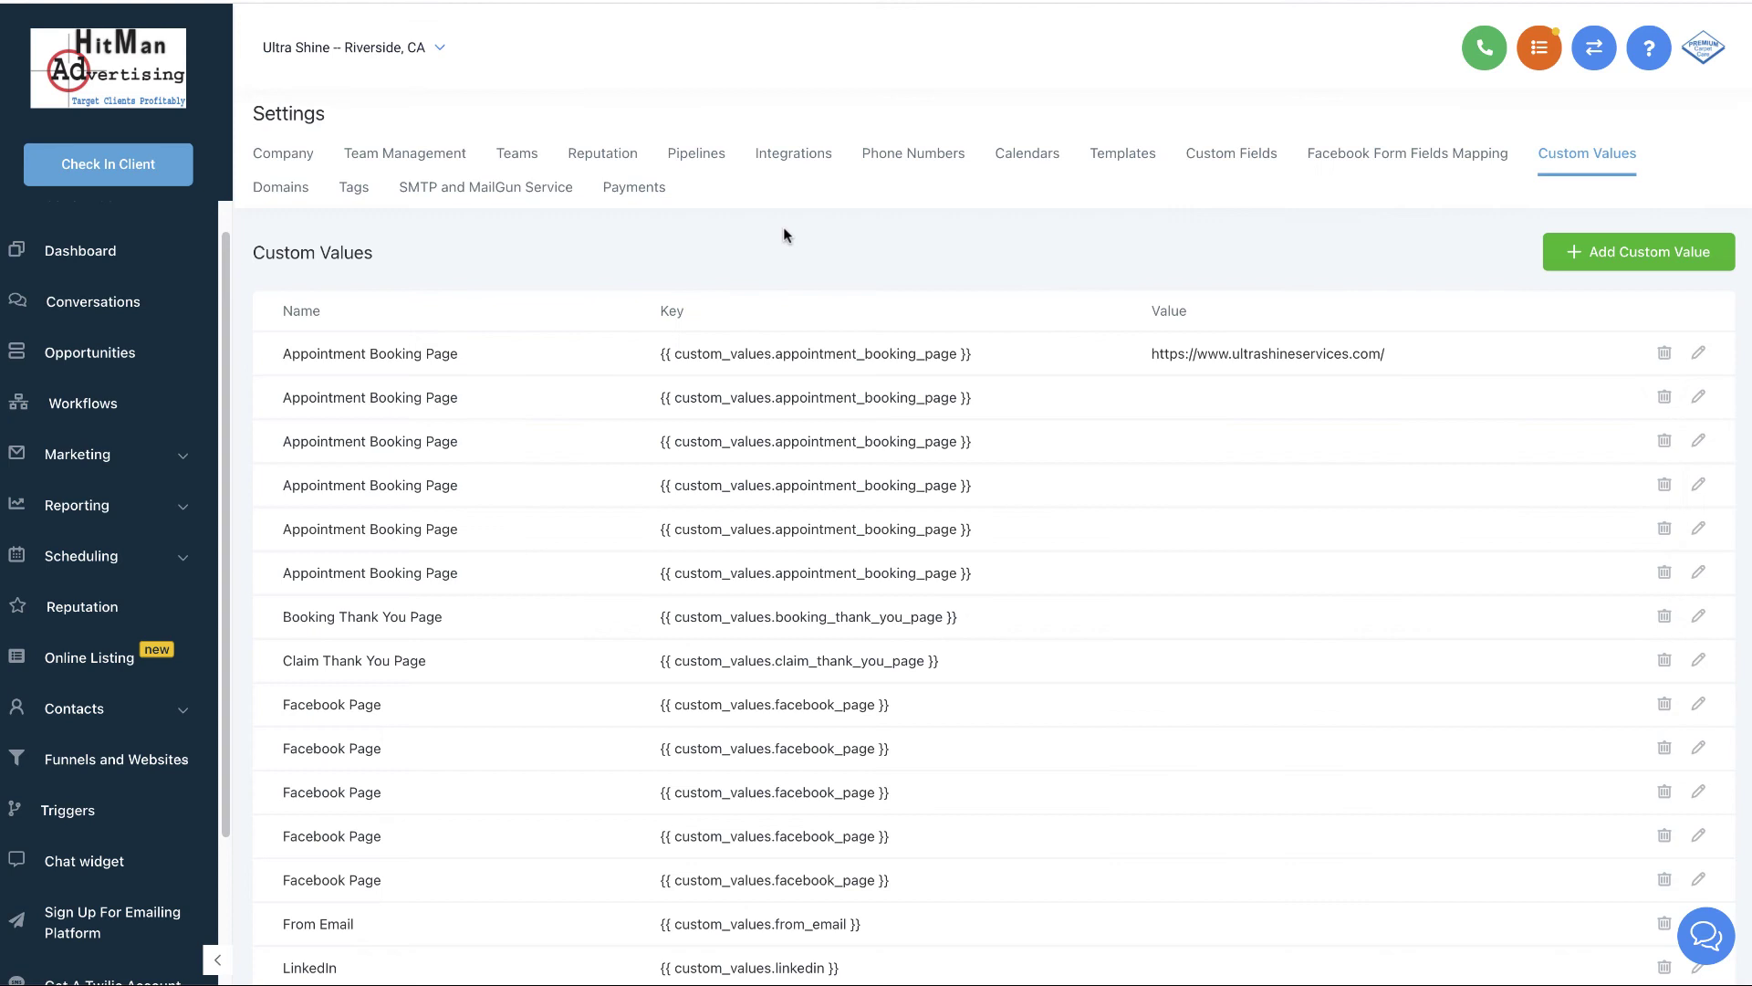
scroll(1040, 519, down, 8)
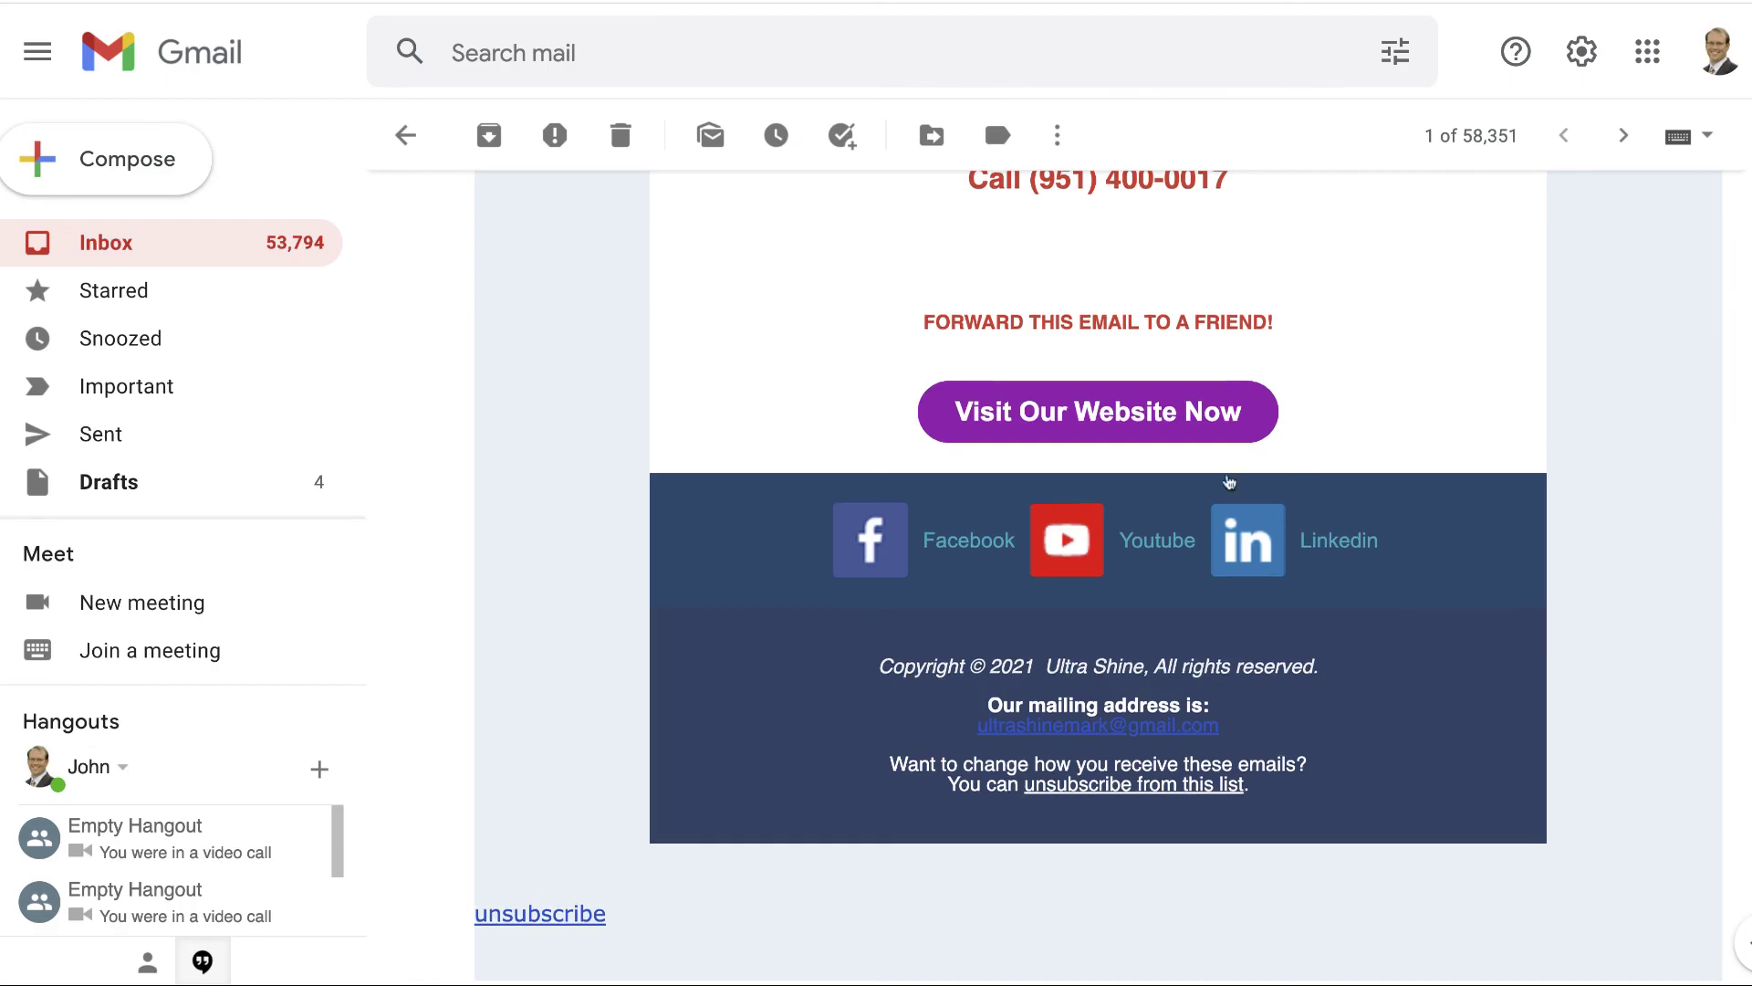
scroll(1212, 483, up, 10)
scroll(1213, 482, down, 9)
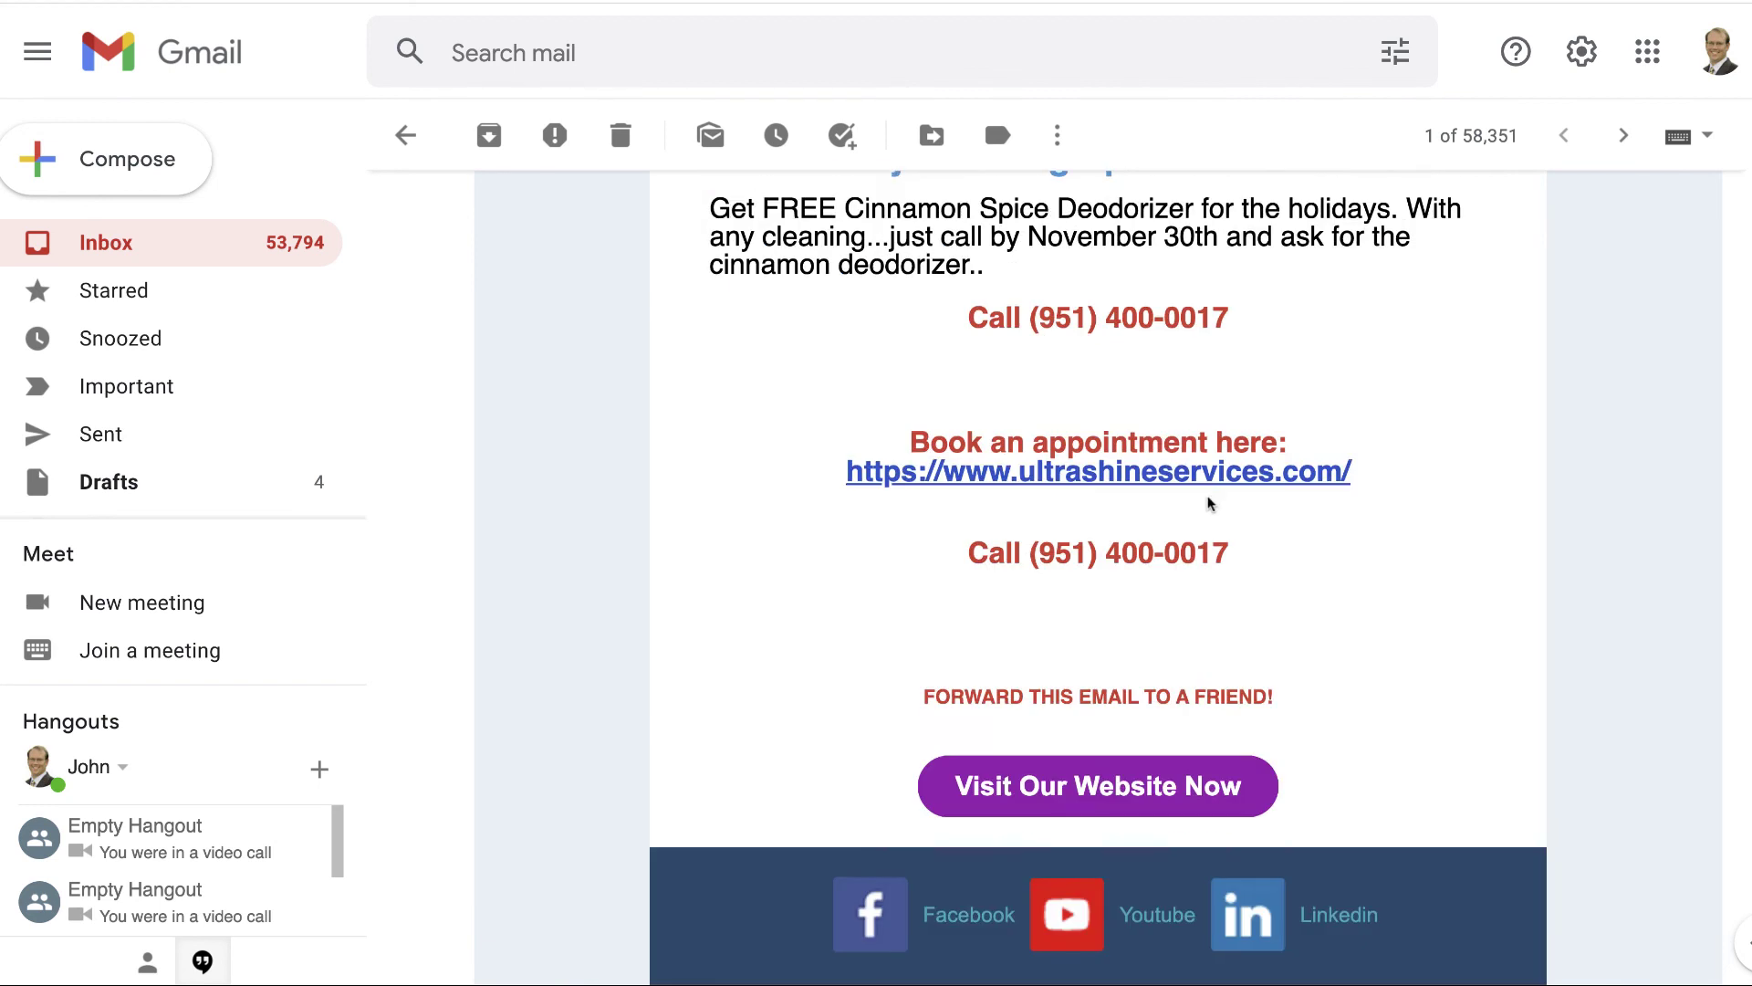
scroll(1195, 502, up, 12)
scroll(1195, 507, up, 7)
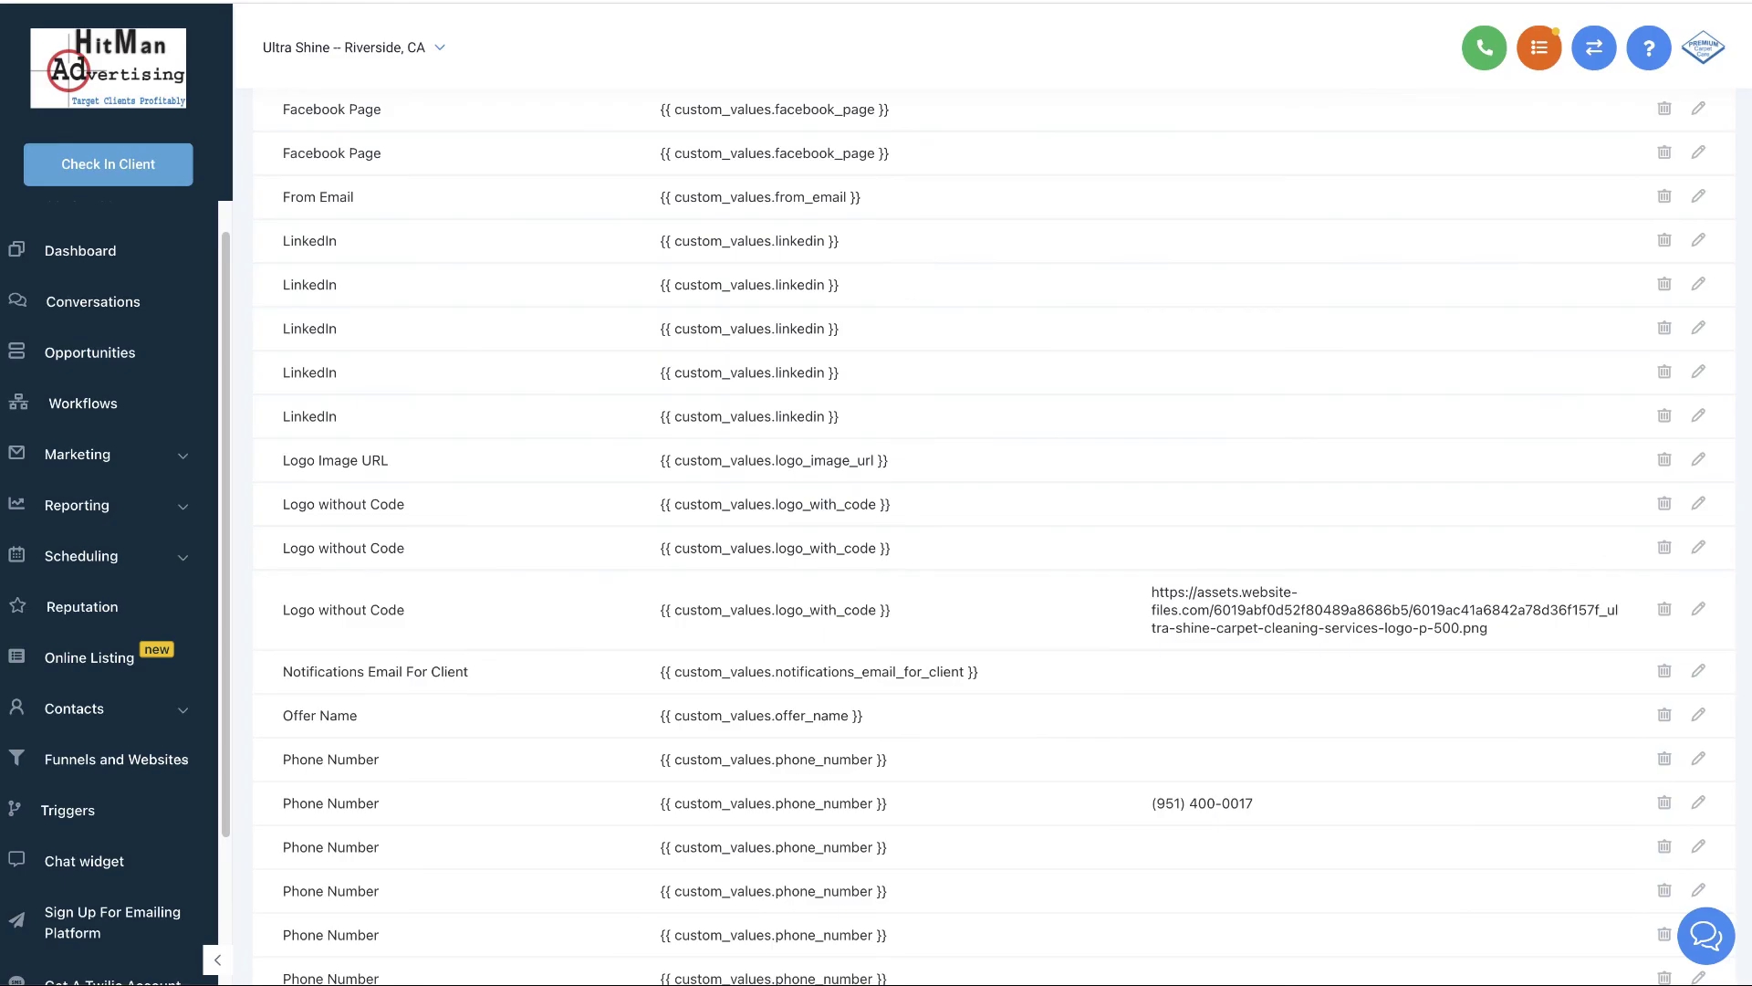